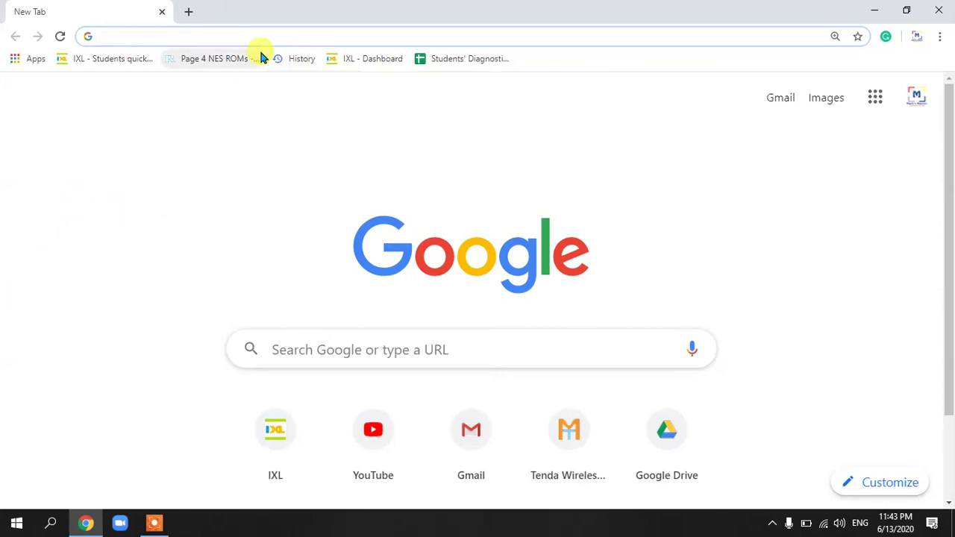
Load the zoom.us website from Chrome's address bar
type("zoom.us")
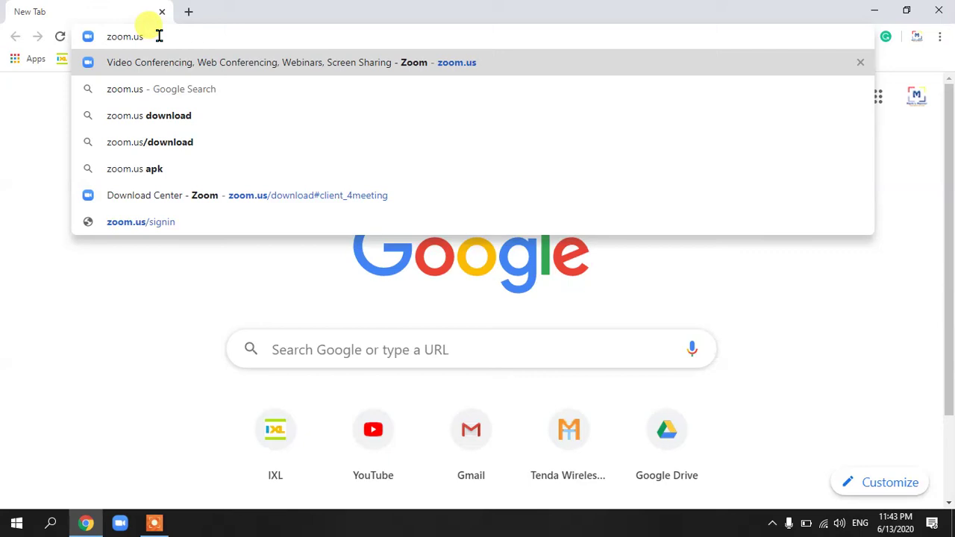
key("Return")
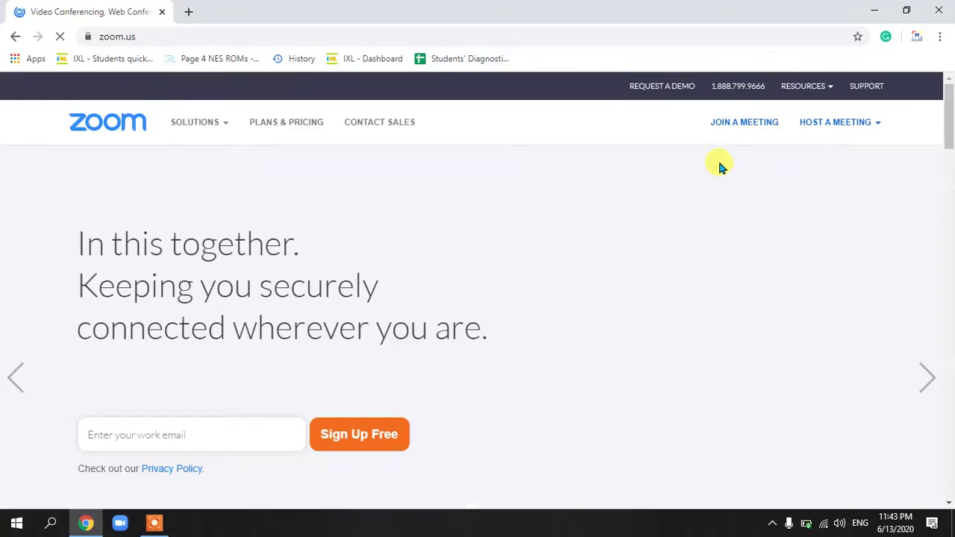
Download the Zoom Client for Meetings 5.0.5 installer from the Download Center via Resources
left_click(806, 87)
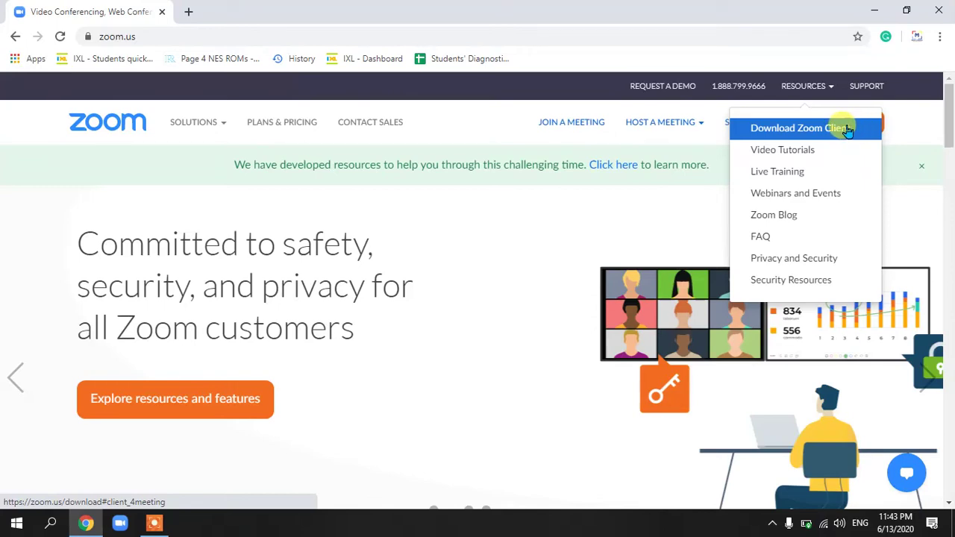
left_click(847, 129)
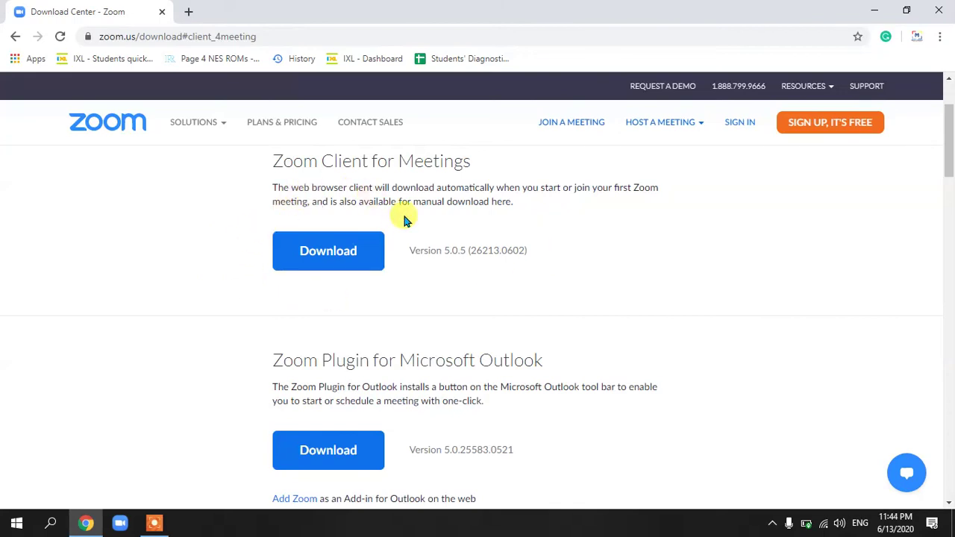
left_click(349, 264)
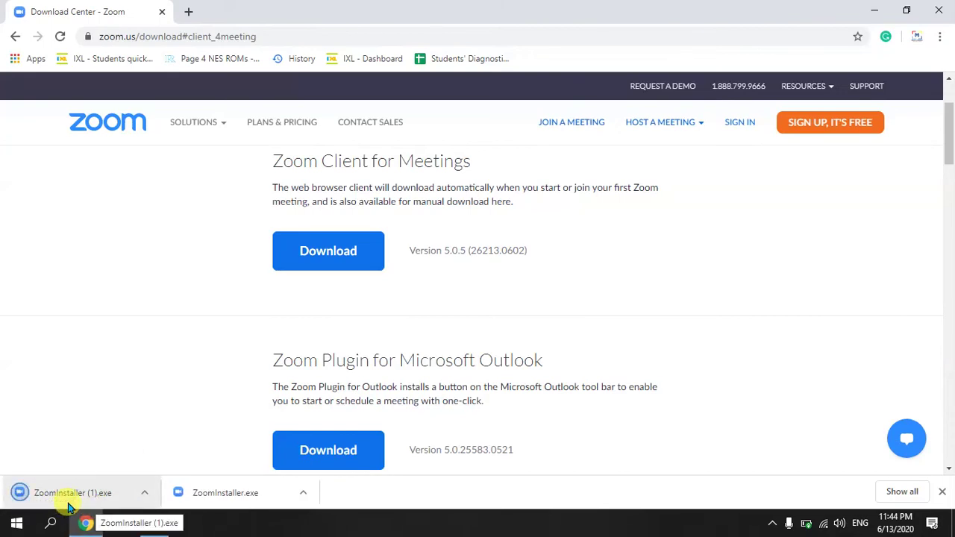
Run ZoomInstaller.exe from Chrome's downloads bar and confirm the security warning
left_click(68, 507)
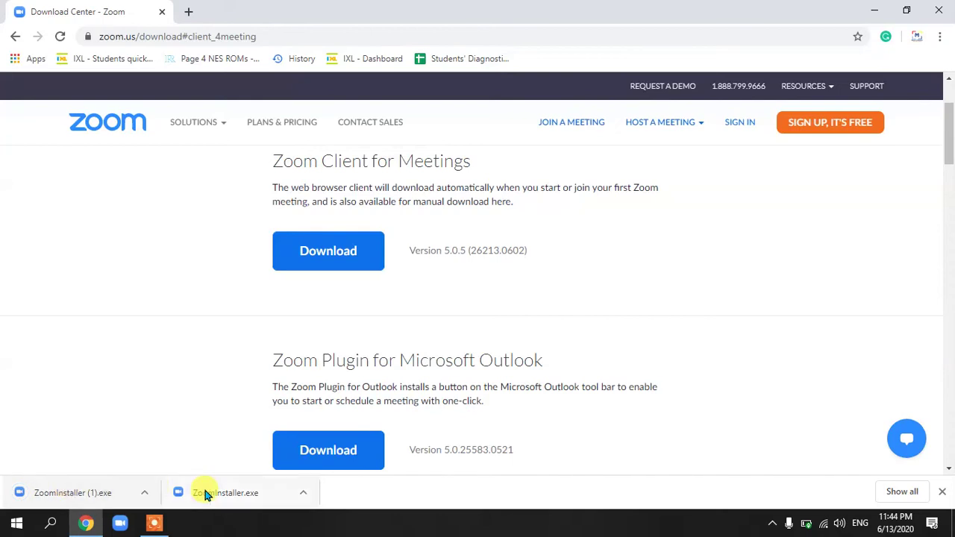
left_click(224, 499)
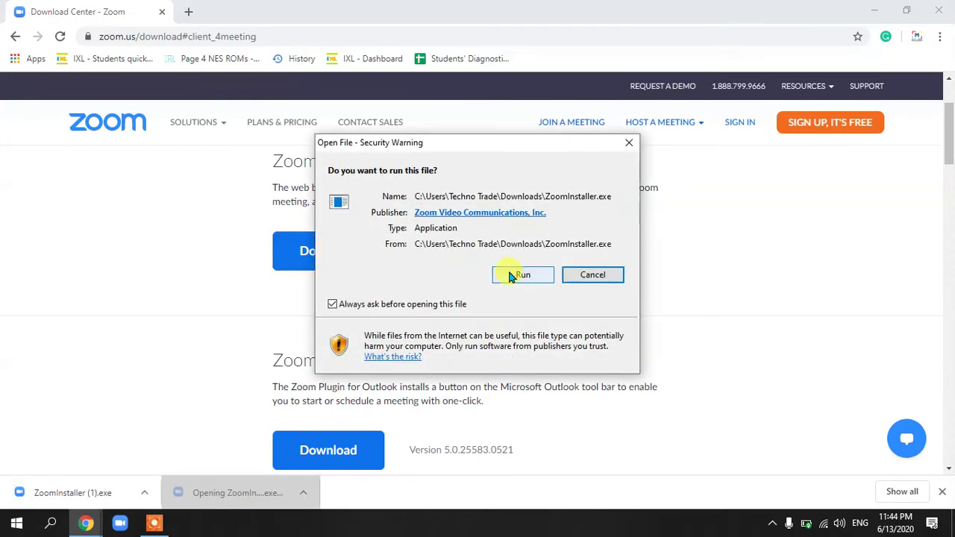
left_click(515, 275)
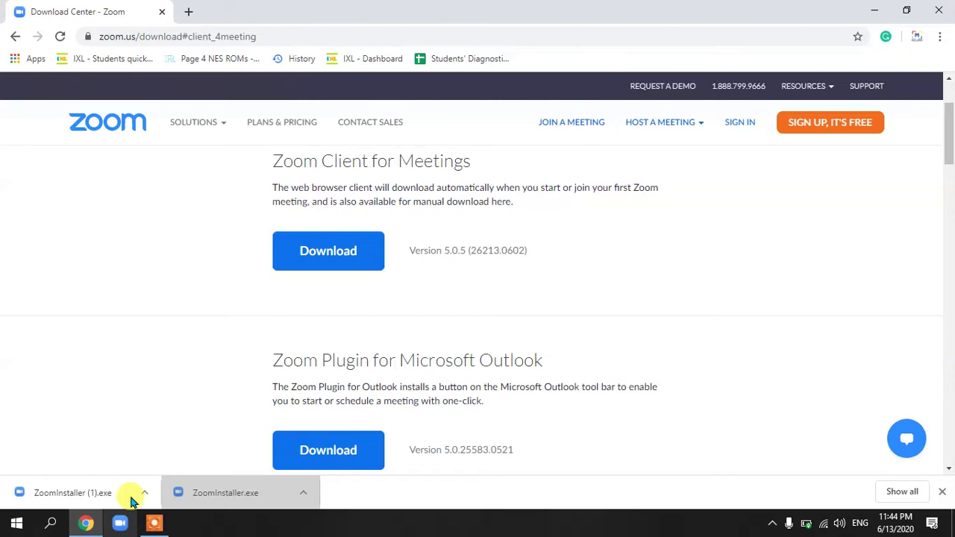
Finish the Zoom installation and bring the Zoom Home window, with no meetings today, forward
left_click(122, 527)
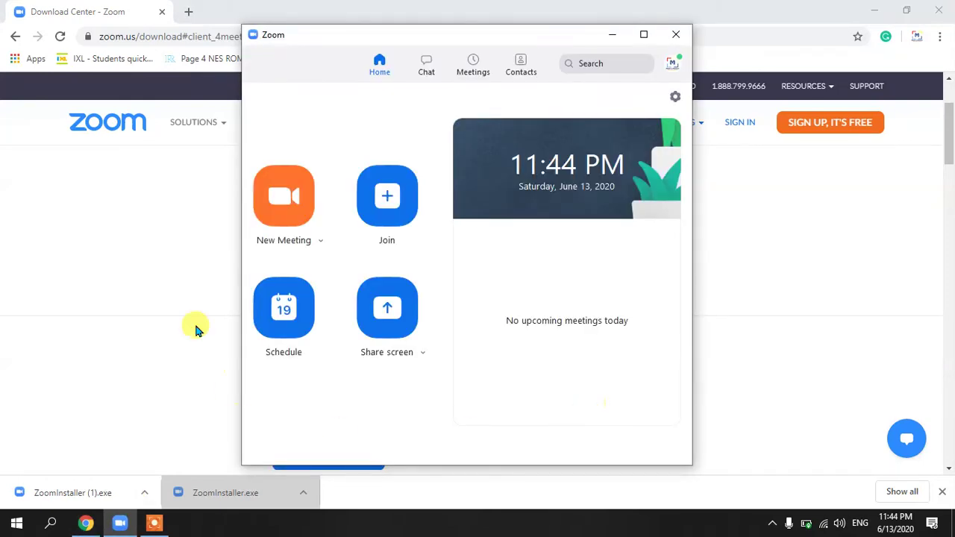
left_click(797, 154)
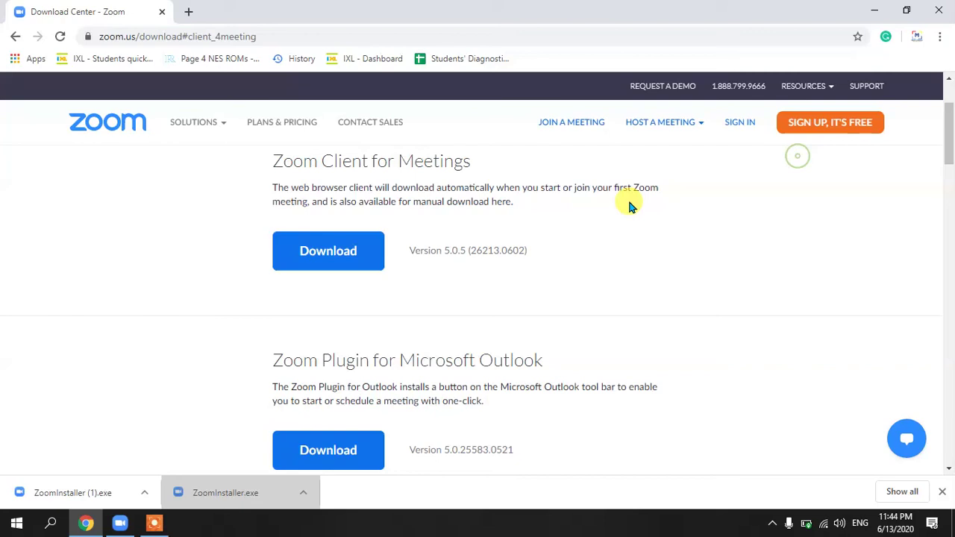
left_click(119, 527)
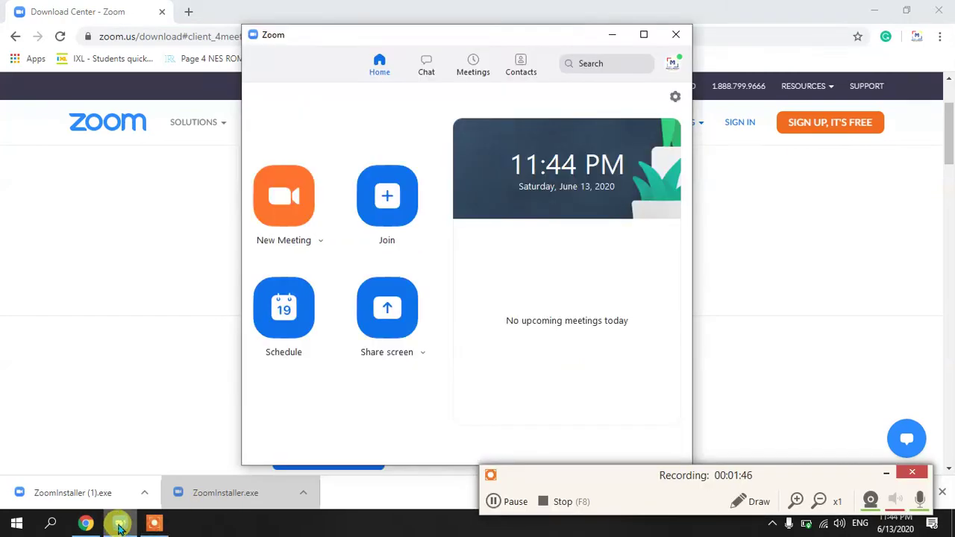
left_click_drag(533, 472, 544, 494)
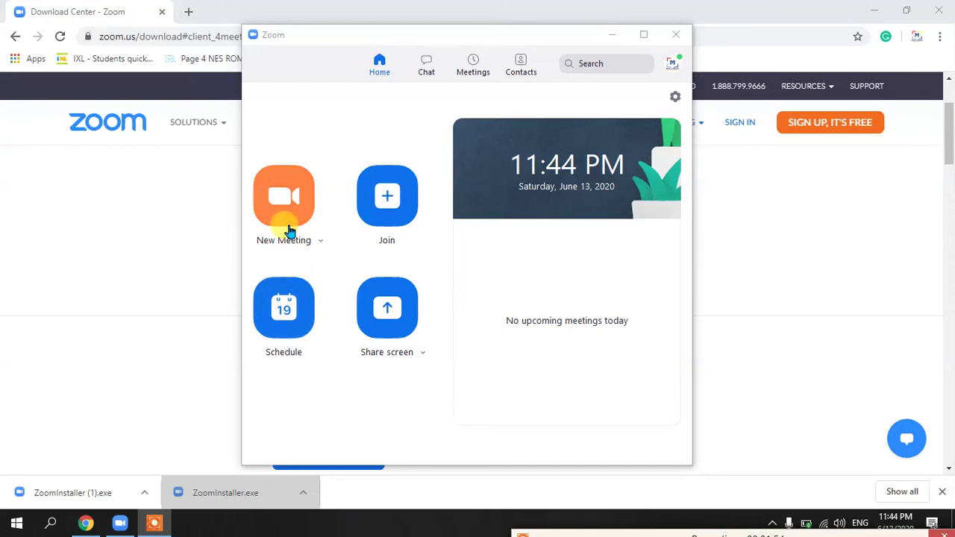
left_click(291, 198)
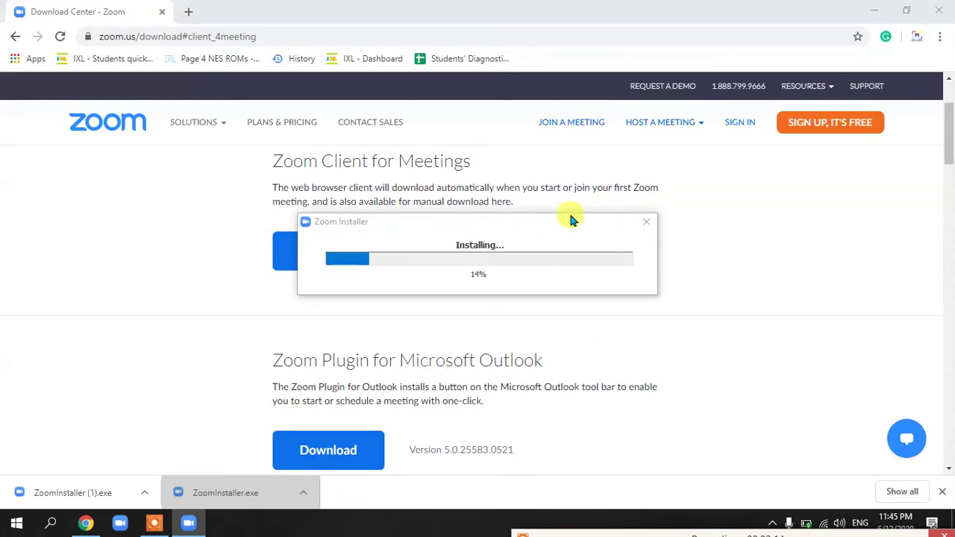
mouse_move(640, 515)
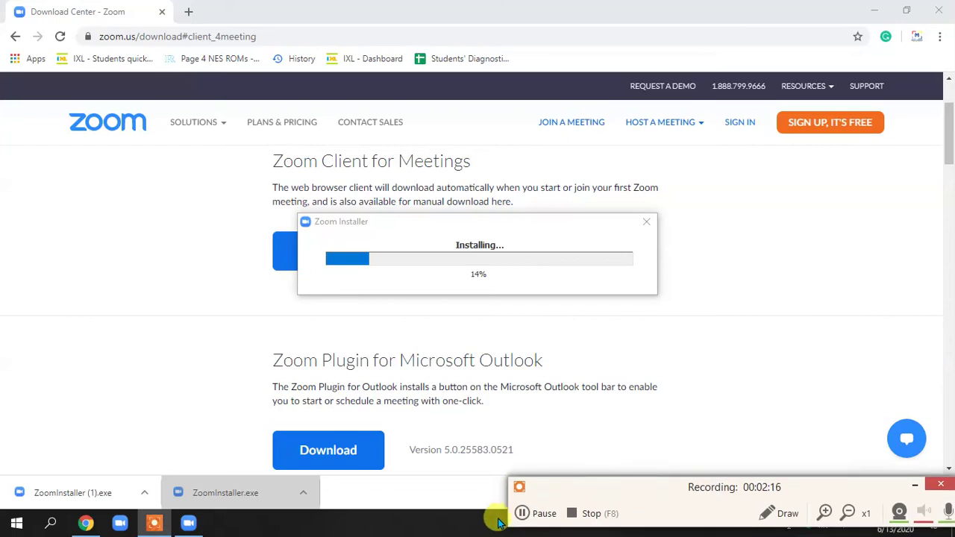
left_click(522, 513)
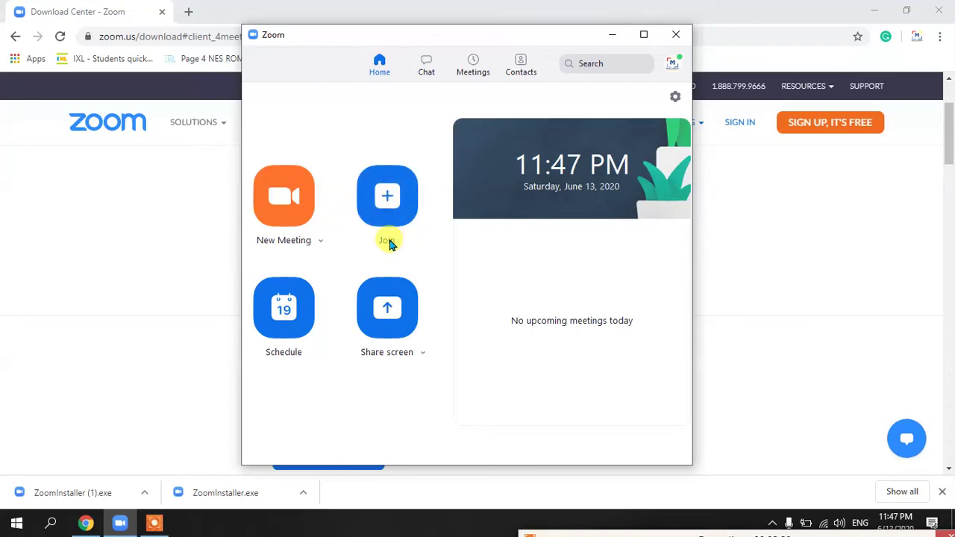
left_click(386, 205)
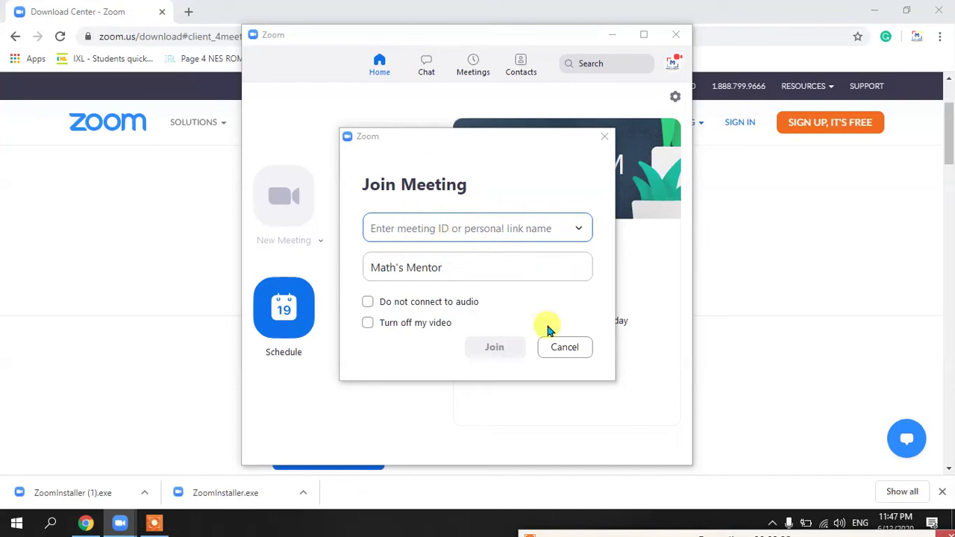
left_click(572, 346)
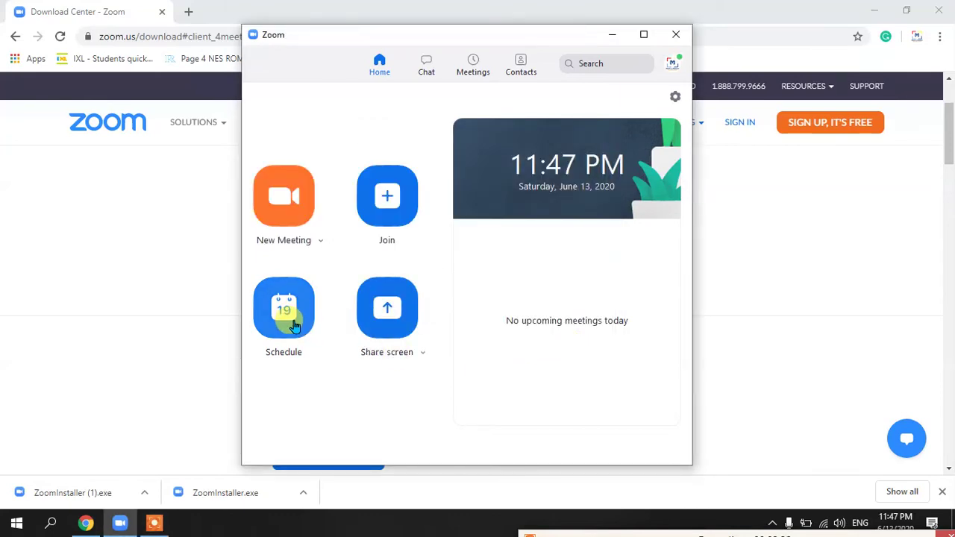
Start scheduling a meeting and replace the default topic with 'Discussion'
left_click(293, 325)
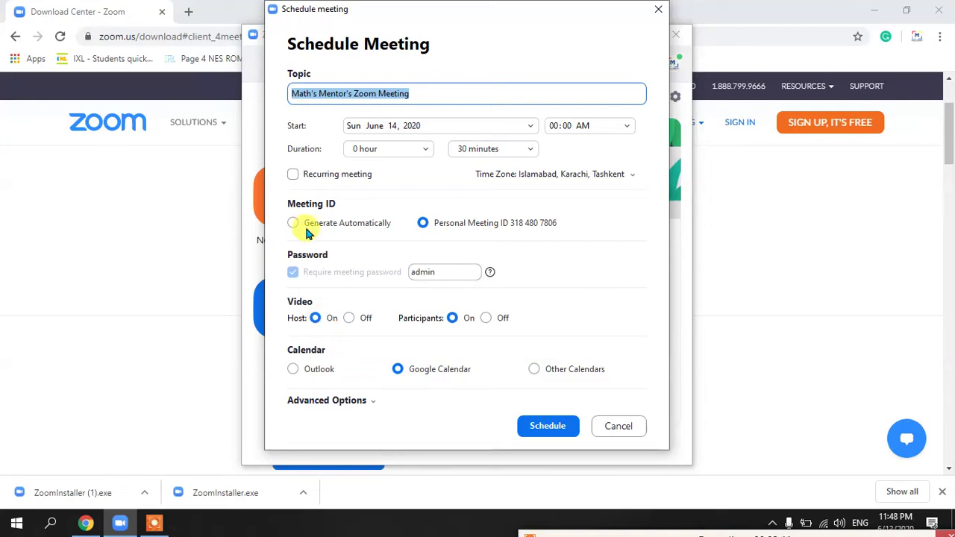
left_click_drag(279, 93, 403, 98)
type("Discuss")
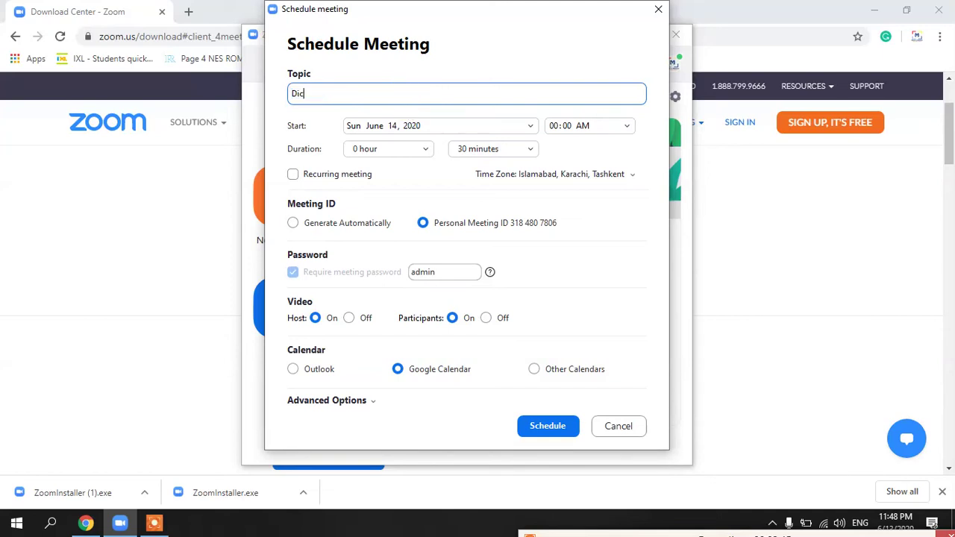
type("ion")
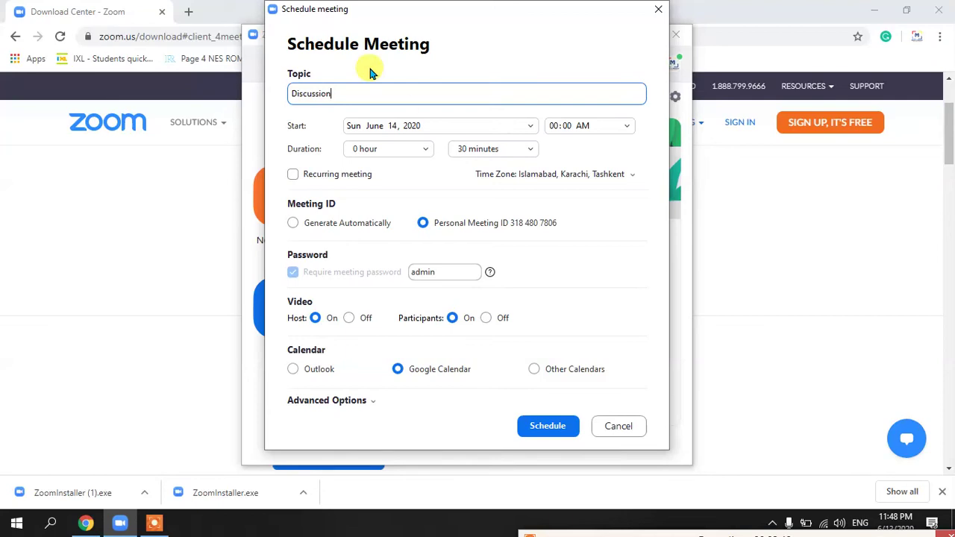
Set the start time to 00:45 AM, leaving the duration at 30 minutes
left_click(553, 126)
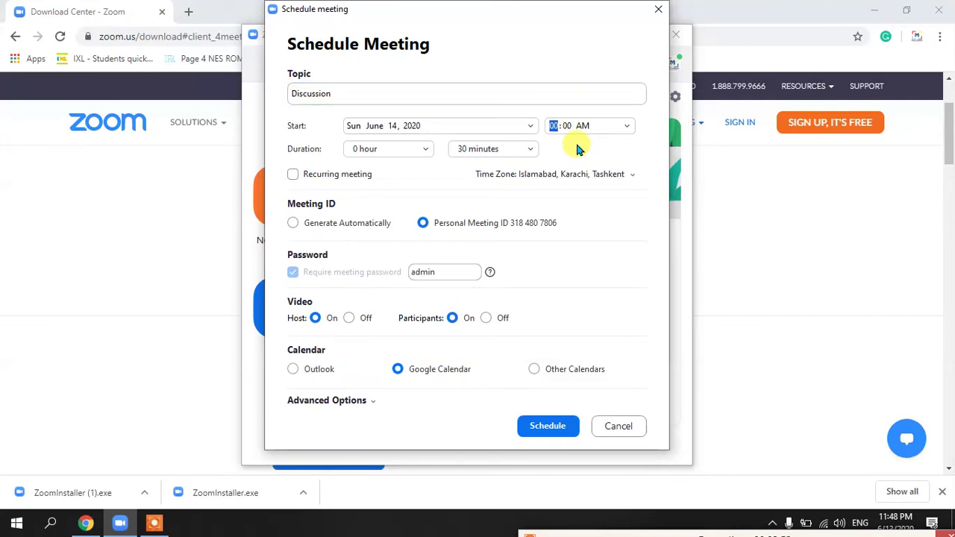
left_click(566, 127)
left_click(627, 126)
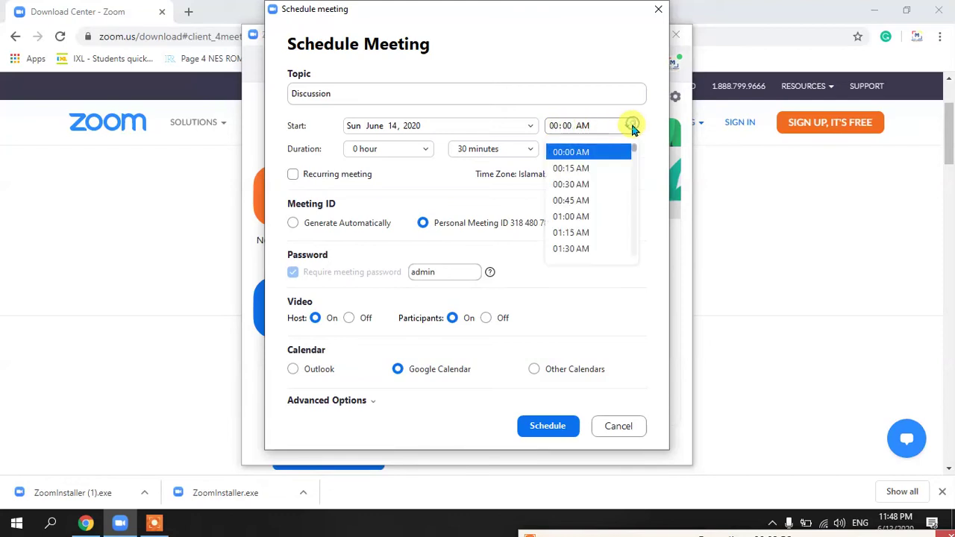
left_click(597, 202)
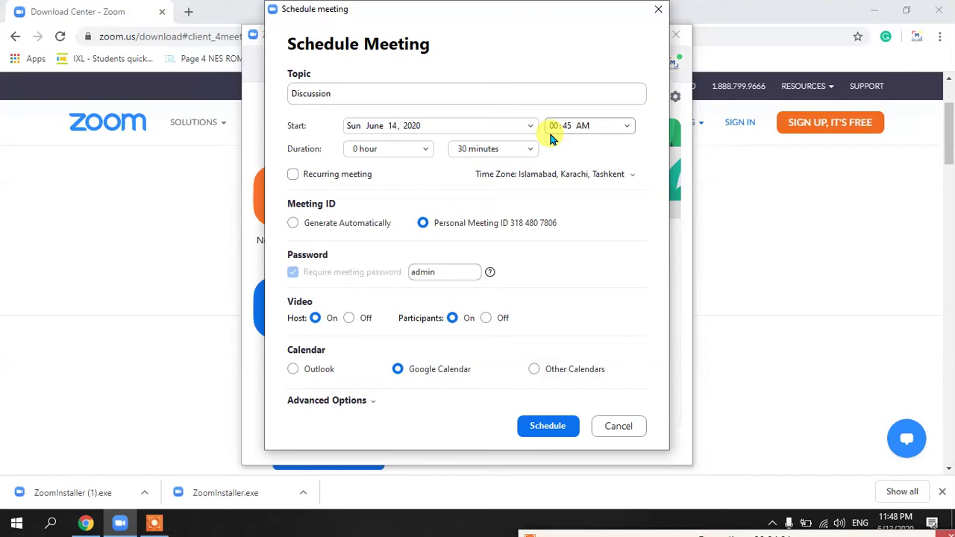
left_click(530, 148)
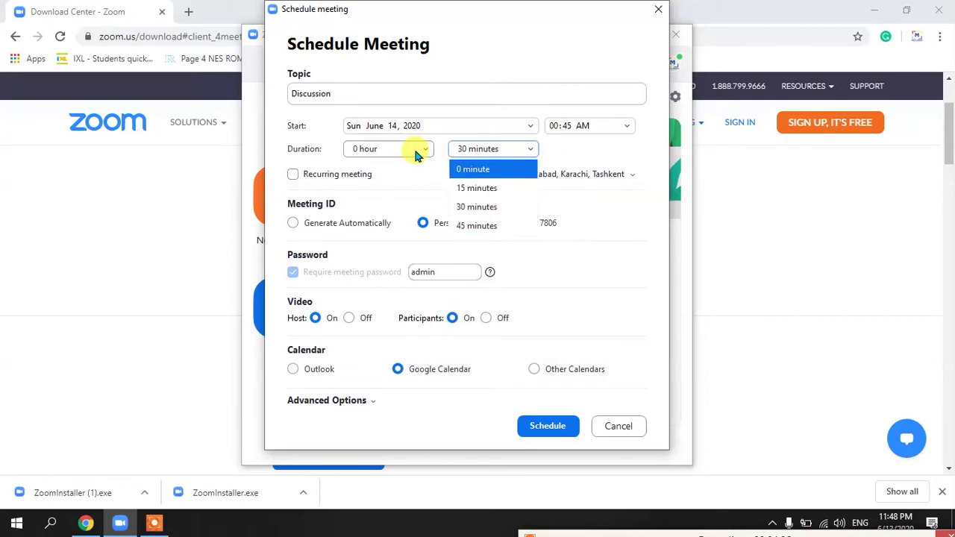
left_click(423, 196)
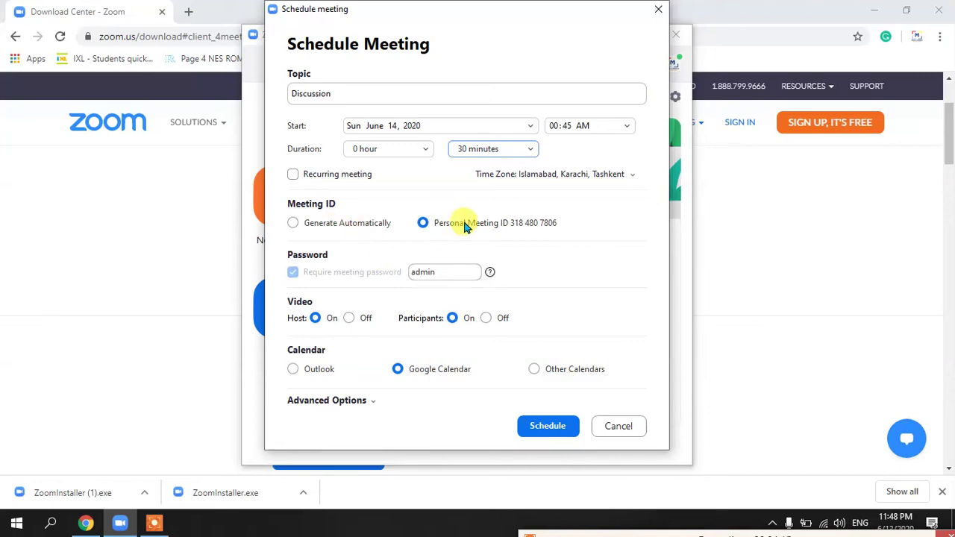
left_click(294, 223)
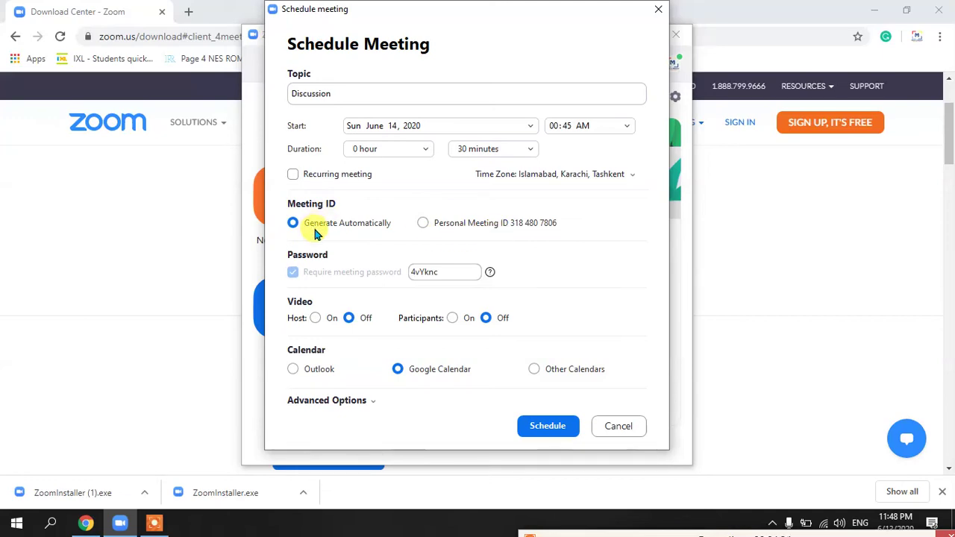
left_click(422, 224)
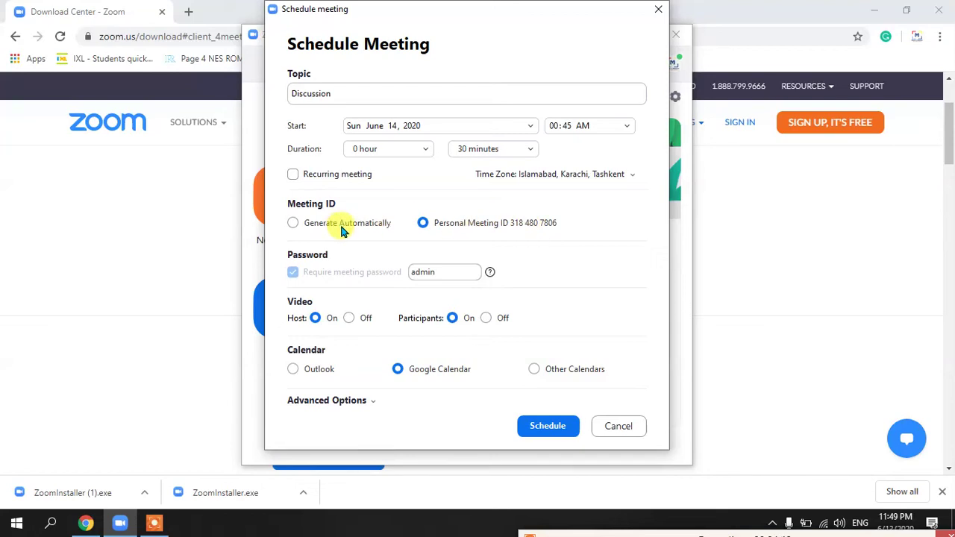
left_click(294, 224)
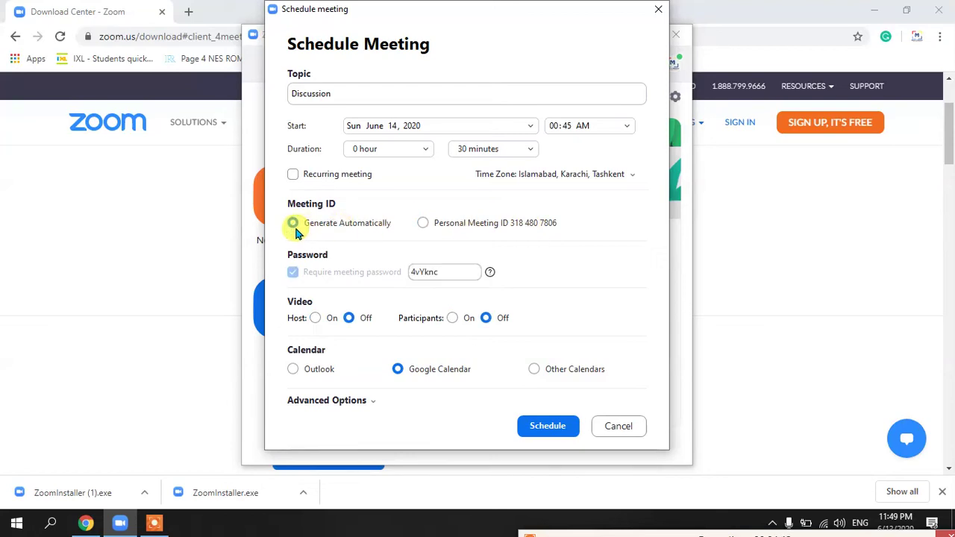
left_click(422, 223)
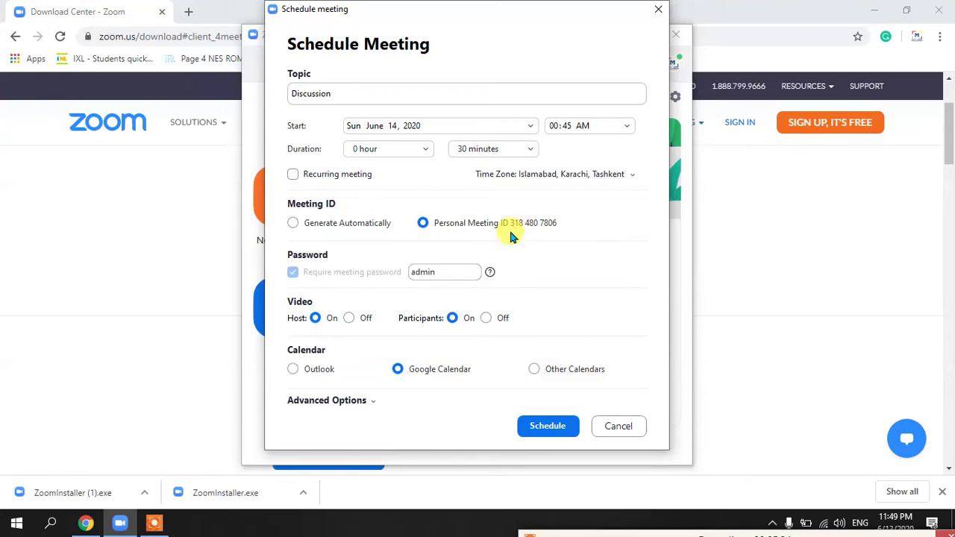
Overwrite the existing meeting password with a new password
left_click_drag(460, 271, 410, 272)
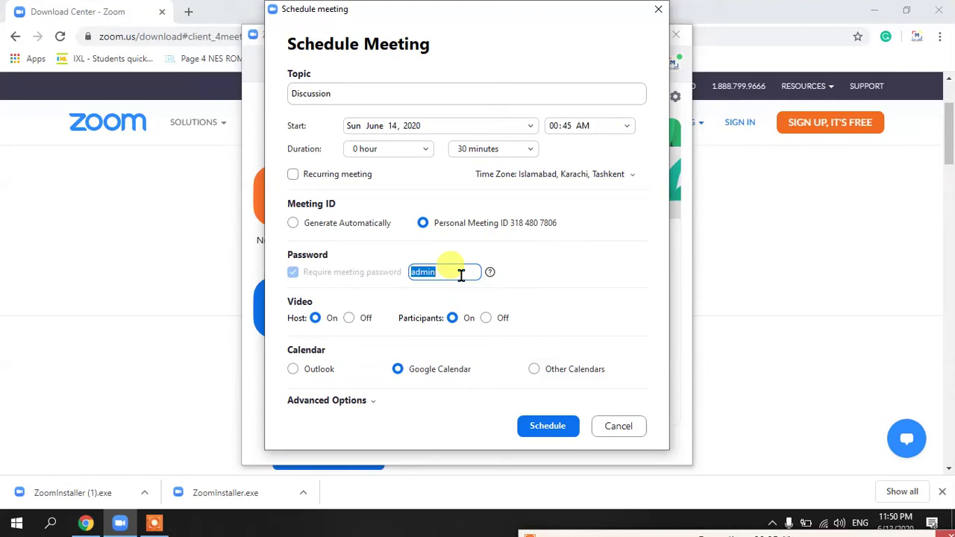
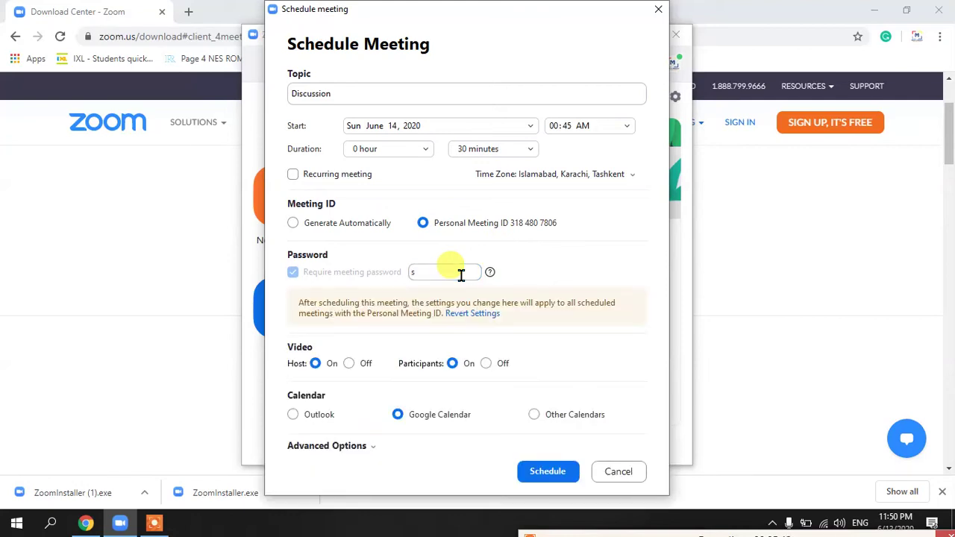
left_click(460, 273)
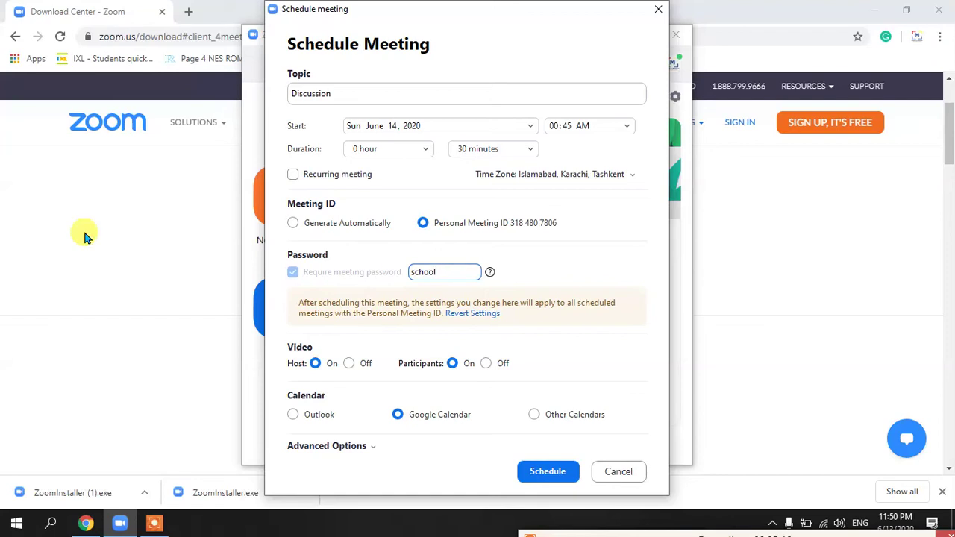
left_click(571, 62)
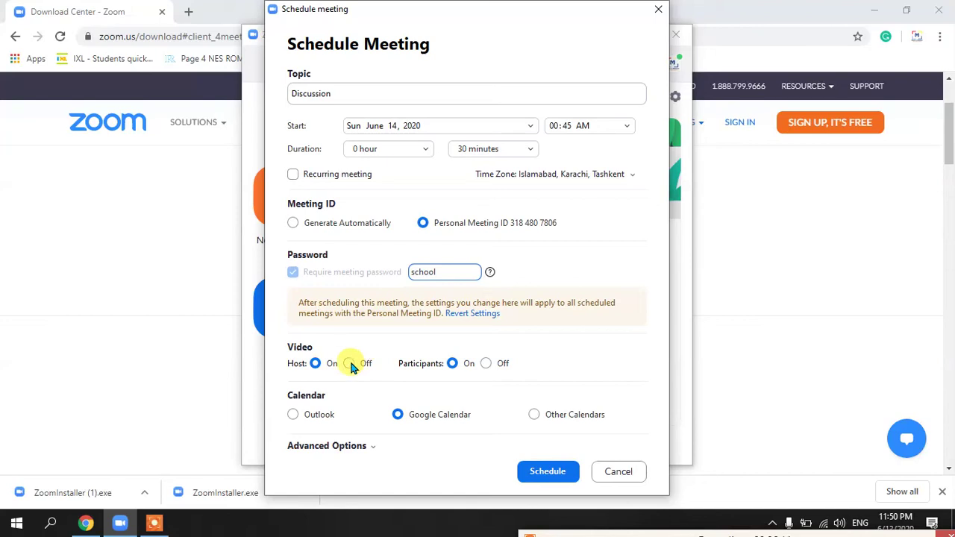
left_click(350, 364)
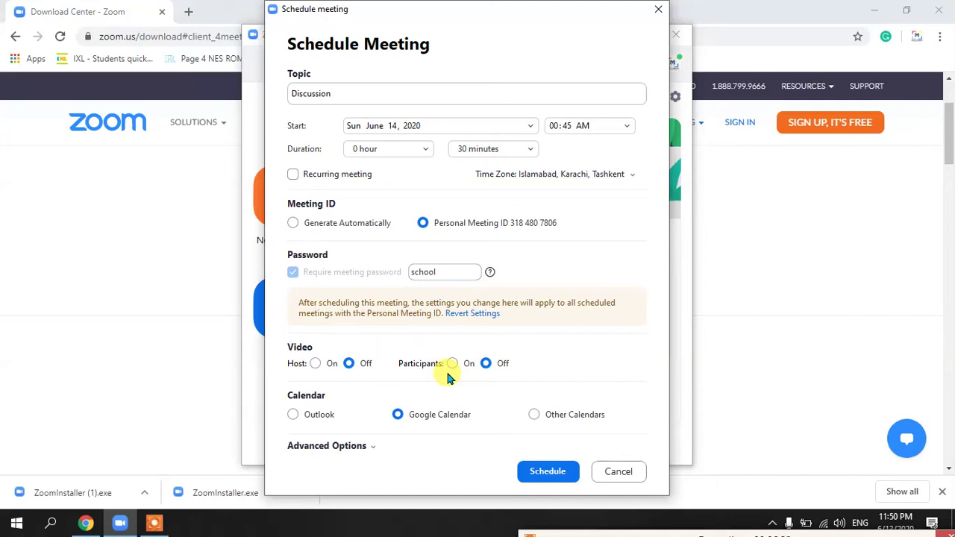
left_click(451, 365)
left_click(487, 364)
left_click(453, 364)
left_click(315, 364)
Expand Advanced Options, disable the waiting room, and toggle the join-before-host setting
left_click(365, 447)
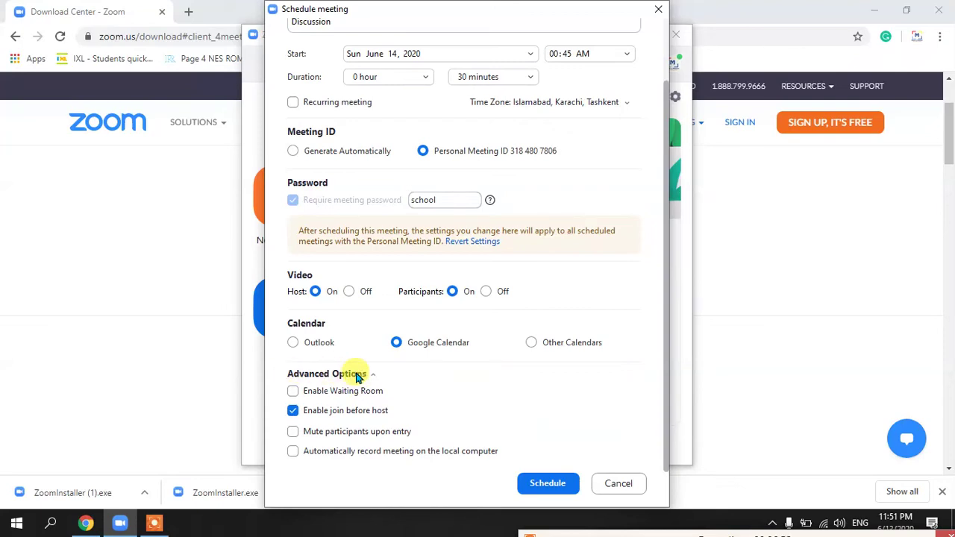
left_click(293, 392)
left_click(294, 394)
left_click(296, 396)
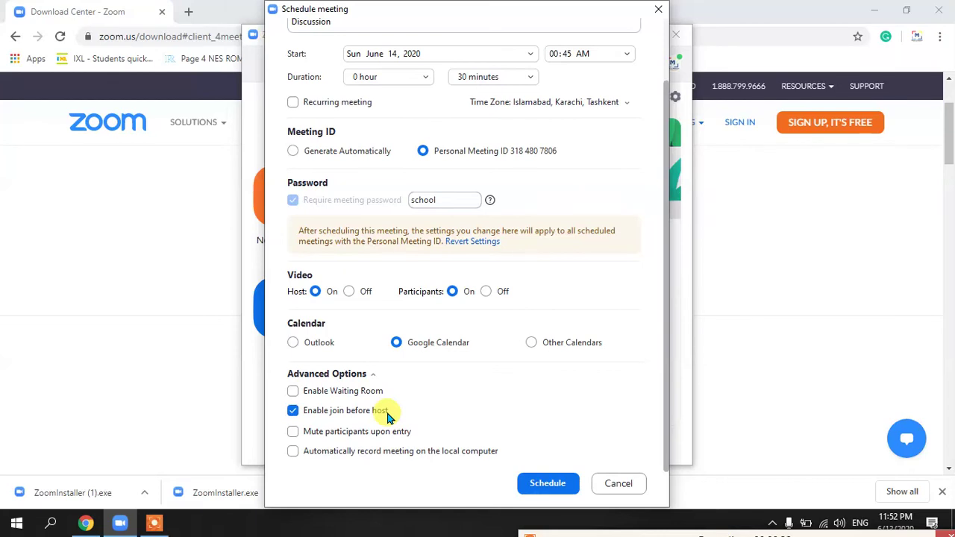
left_click(292, 411)
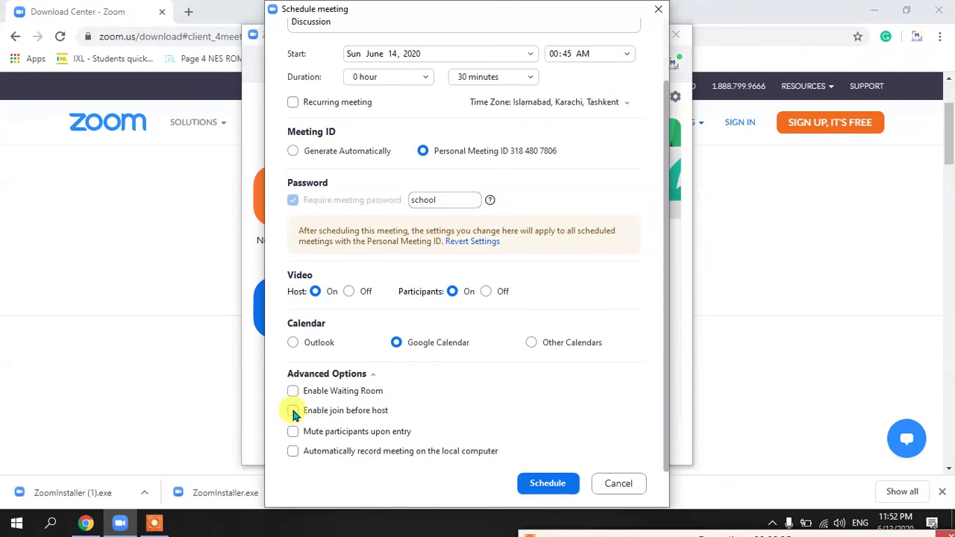
left_click(293, 412)
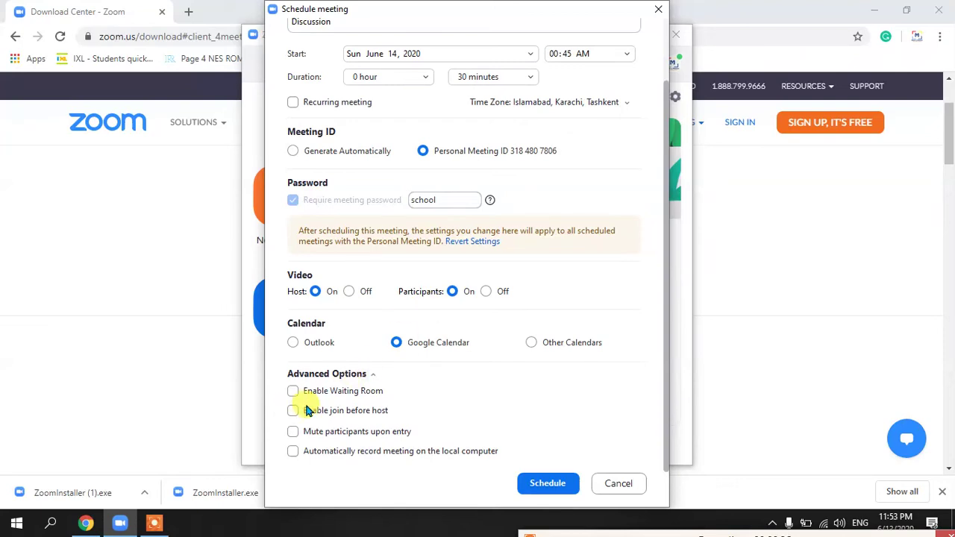
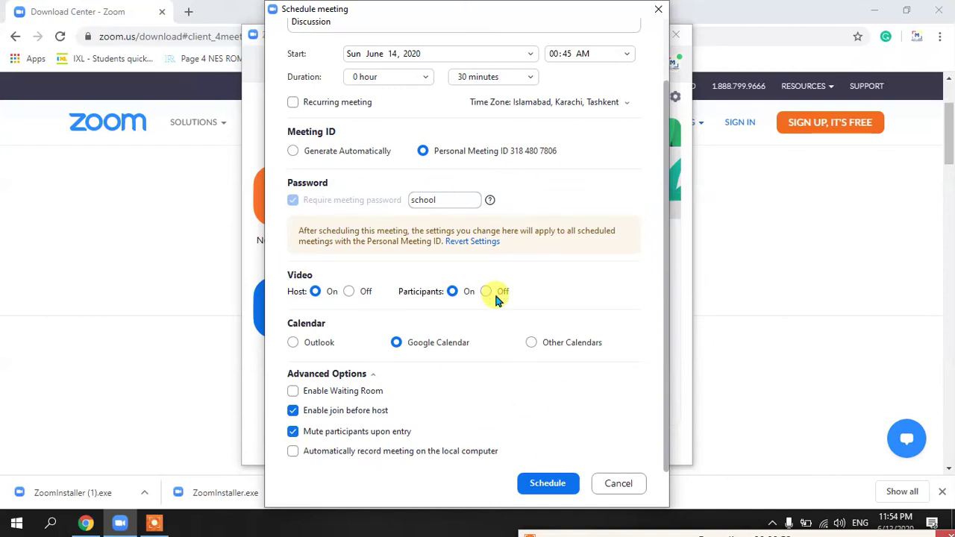
Save the 30-minute Discussion meeting scheduled for June 14, 2020 at 00:45
left_click(552, 485)
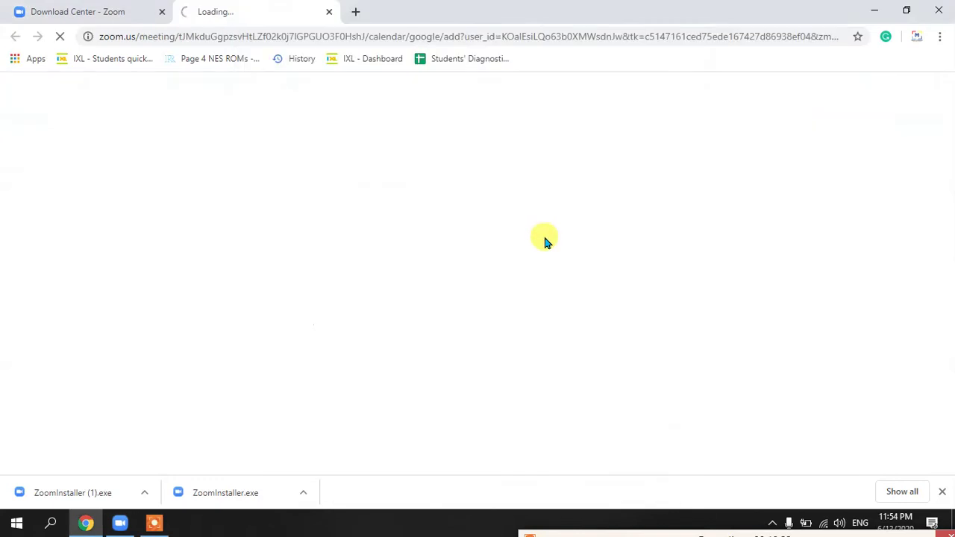
Close the Google Calendar tab and return to Zoom's Meetings list
left_click(329, 11)
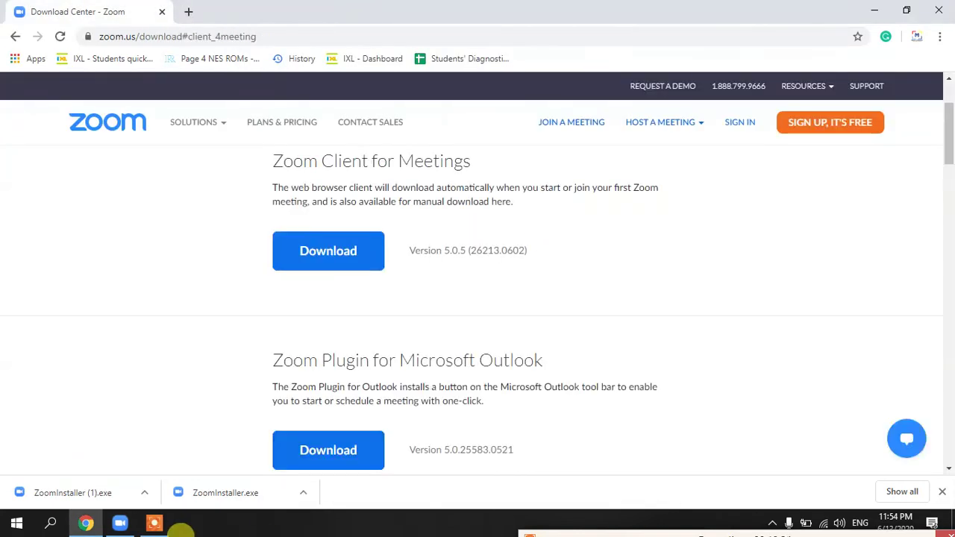
left_click(122, 525)
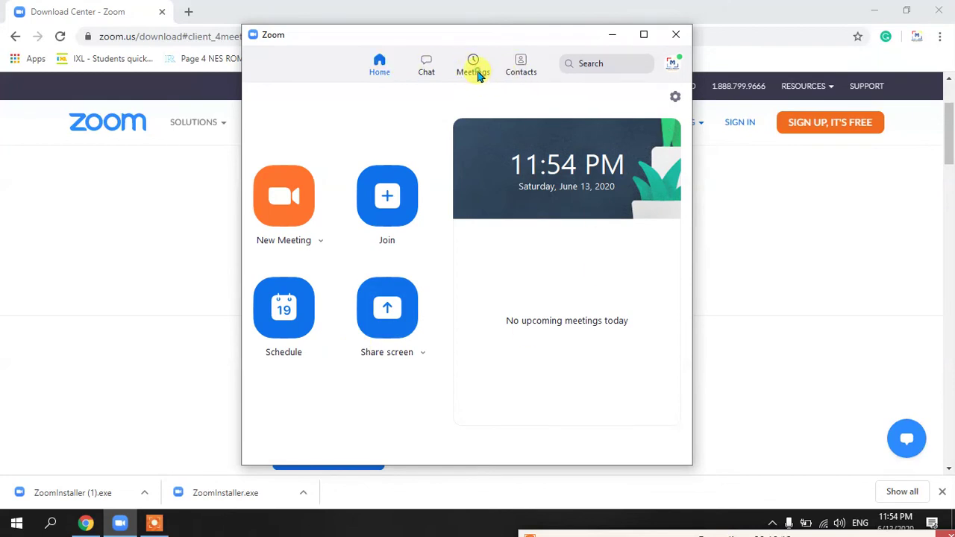
left_click(479, 75)
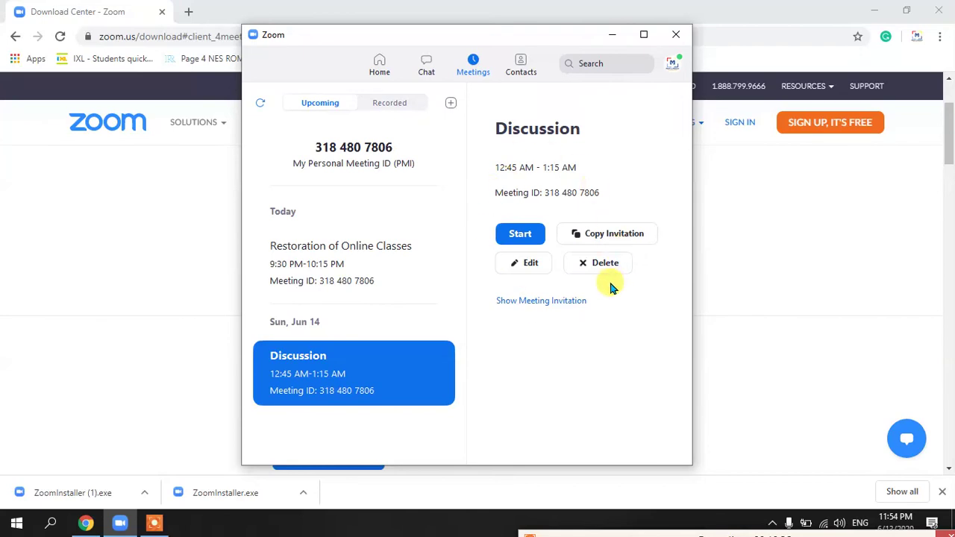
Copy the Discussion meeting invitation to the clipboard and open a new Chrome tab
left_click(609, 236)
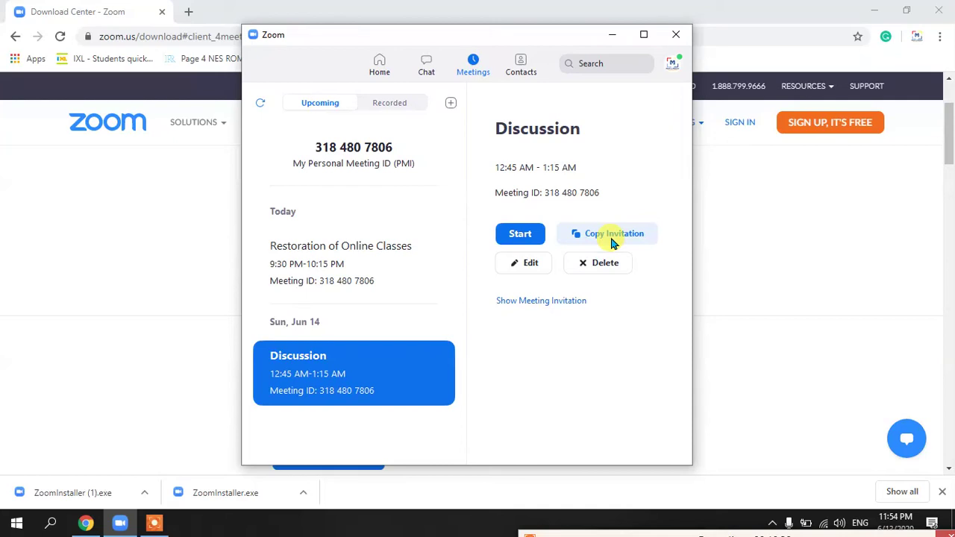
left_click(610, 236)
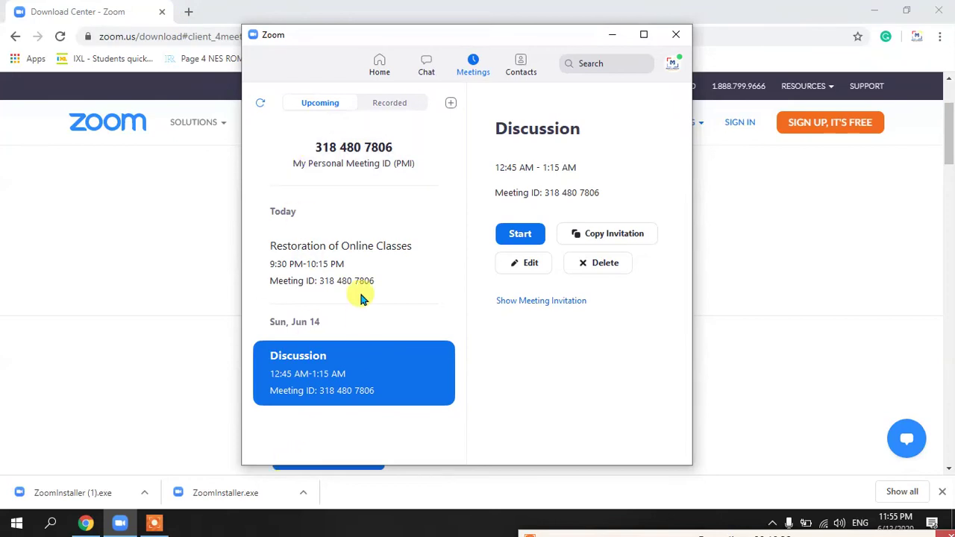
left_click(197, 16)
key("ctrl+t")
Paste the invitation into the address bar, highlight its meeting ID and password, then close the tab
key("ctrl+v")
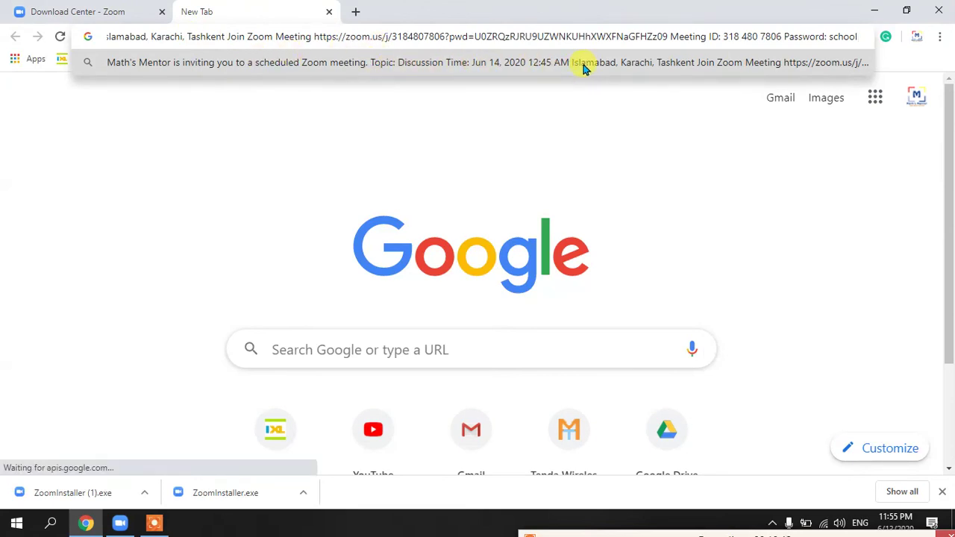
left_click_drag(723, 36, 860, 35)
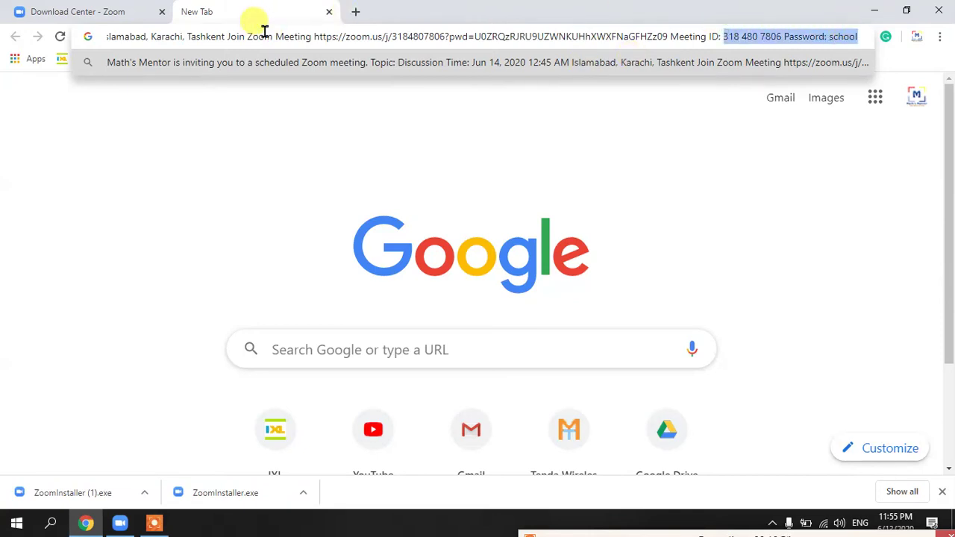
left_click(326, 15)
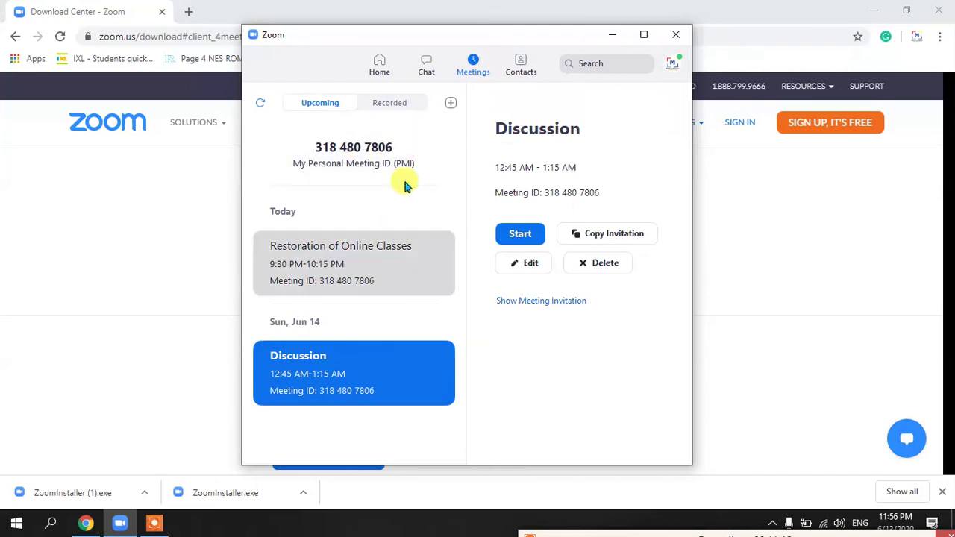
Scroll through the Recorded meetings list, then return to Zoom's Home page
left_click(403, 103)
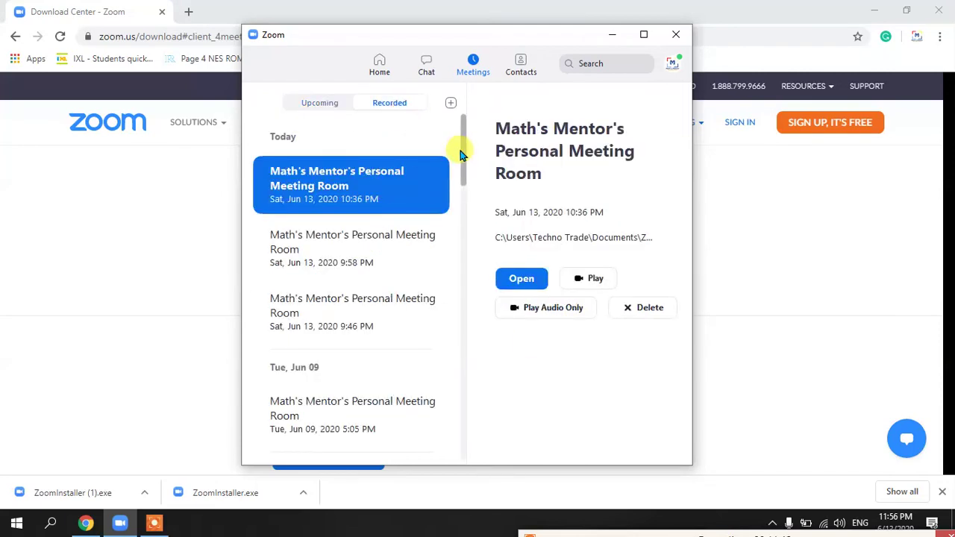
mouse_move(464, 148)
left_mouse_down()
mouse_move(460, 345)
mouse_move(470, 239)
mouse_move(462, 132)
left_mouse_up()
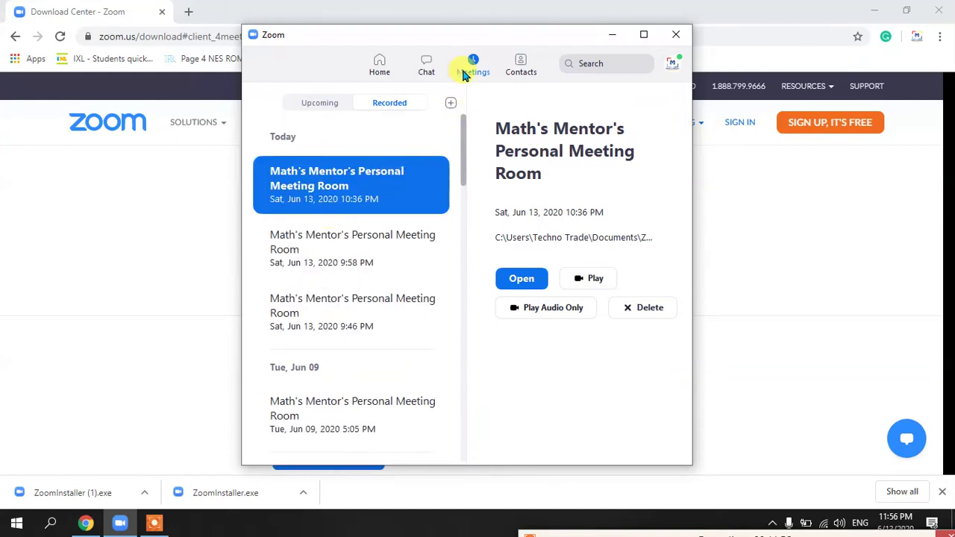
left_click(382, 69)
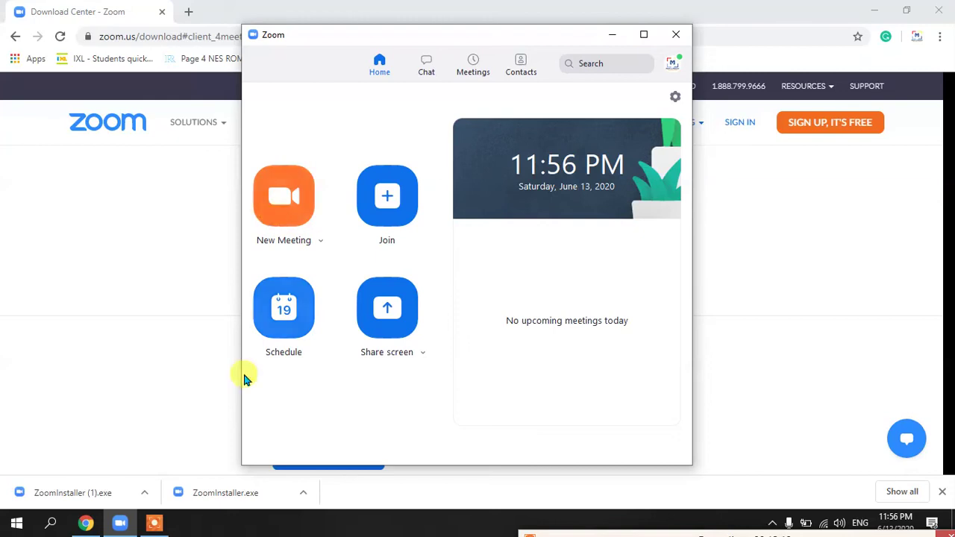
Start an instant meeting and maximize its window to full screen
left_click(288, 203)
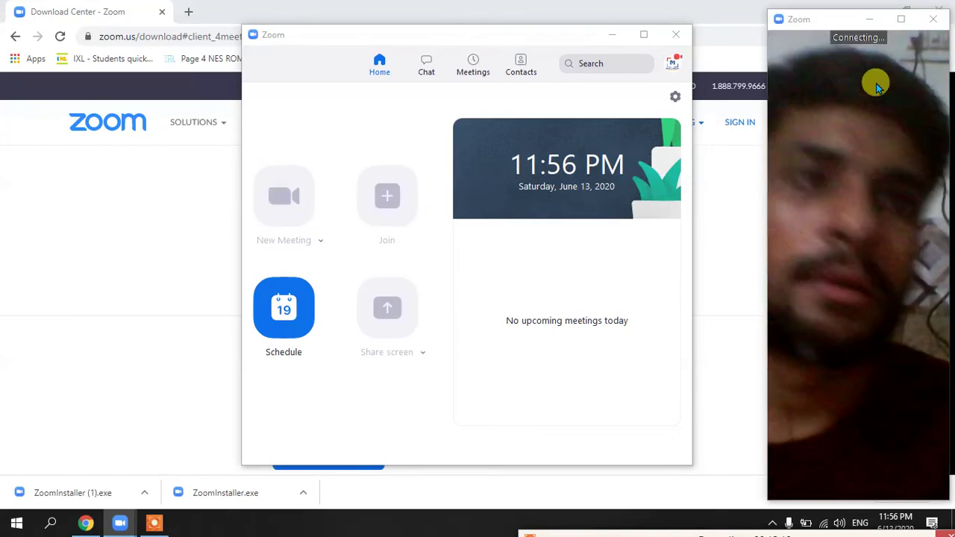
left_click(901, 19)
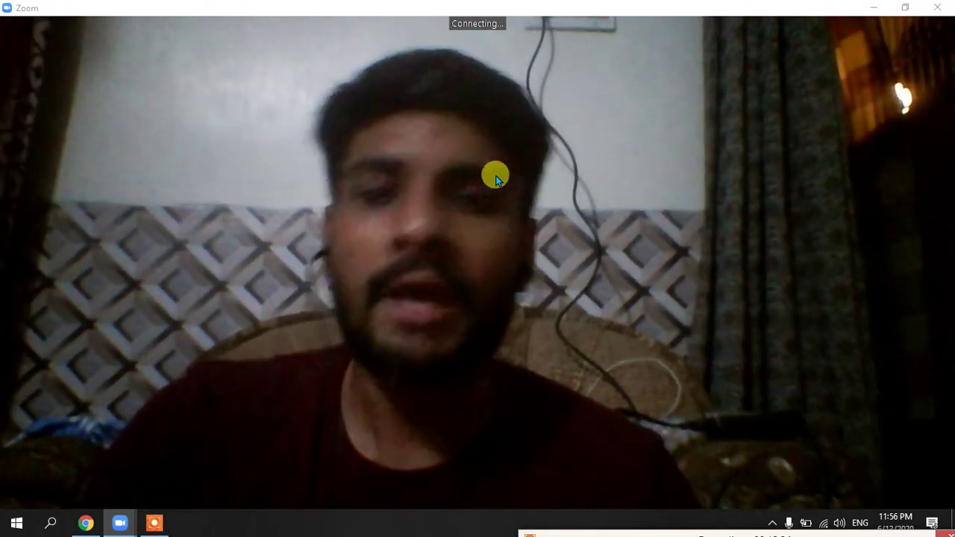
key("alt+Tab")
key("alt+Tab")
key("alt+Tab")
key("alt+Tab")
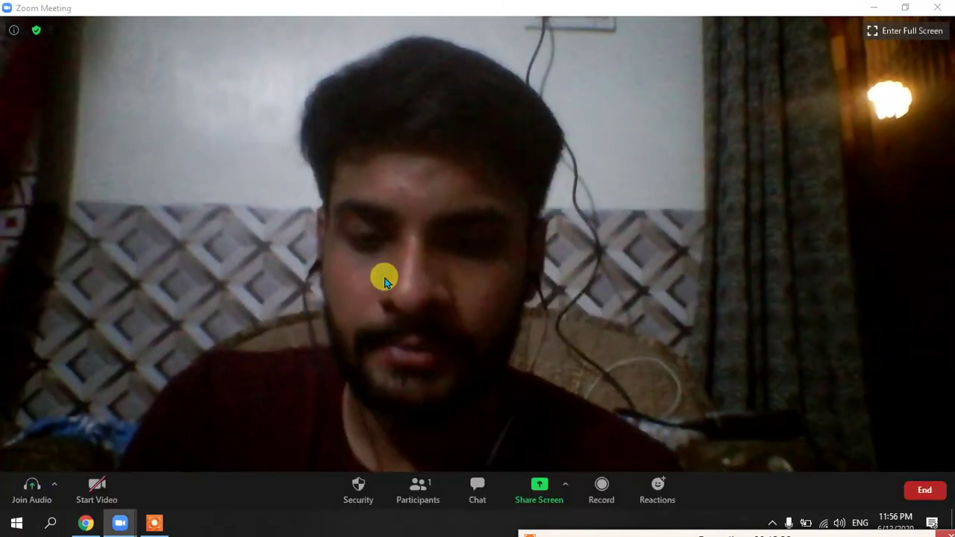
Return to the meeting with computer audio, then mute and unmute the microphone
key("alt+Tab")
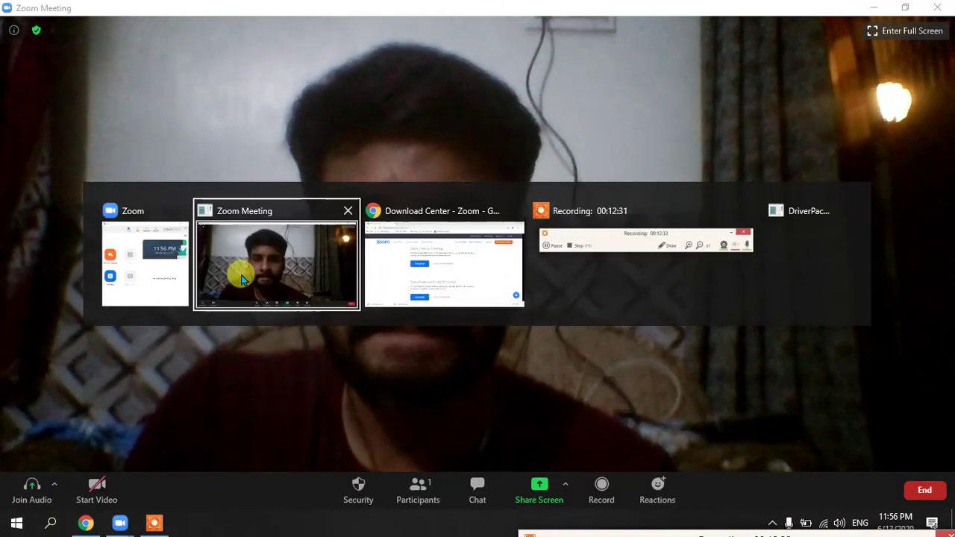
left_click(171, 279)
left_click(322, 244)
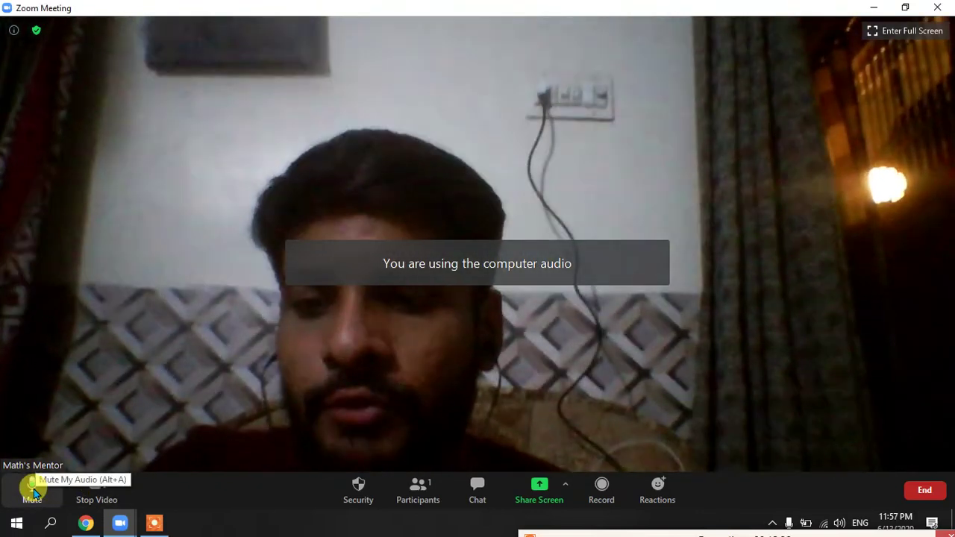
left_click(31, 493)
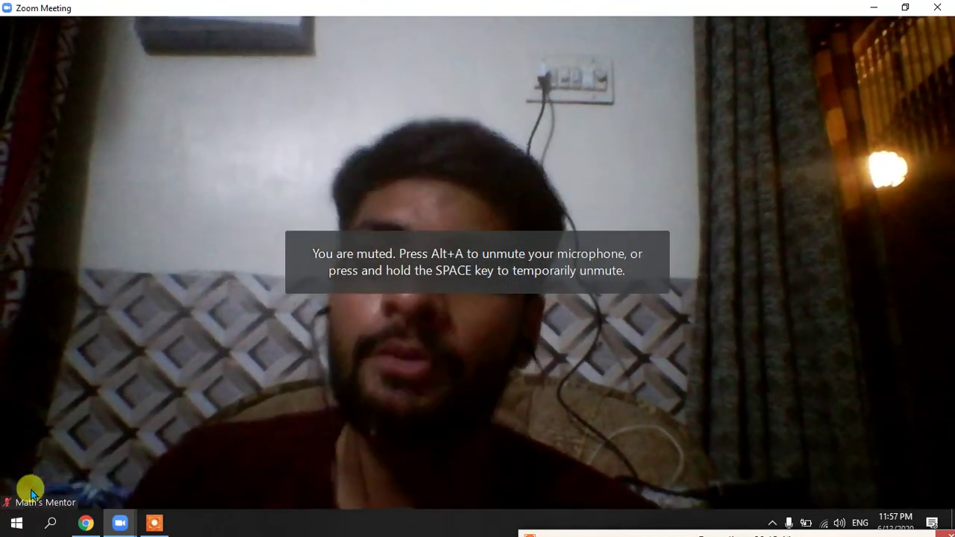
mouse_move(32, 493)
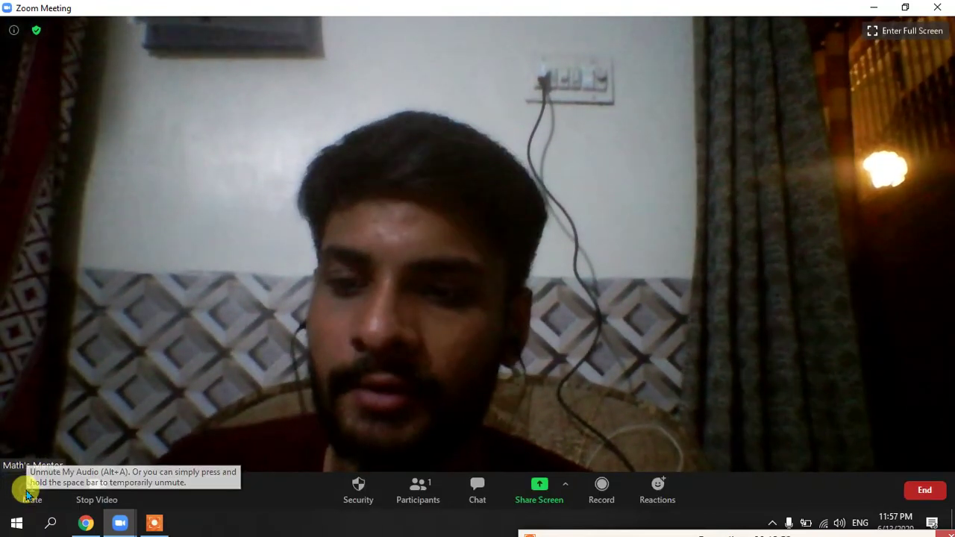
left_click(27, 494)
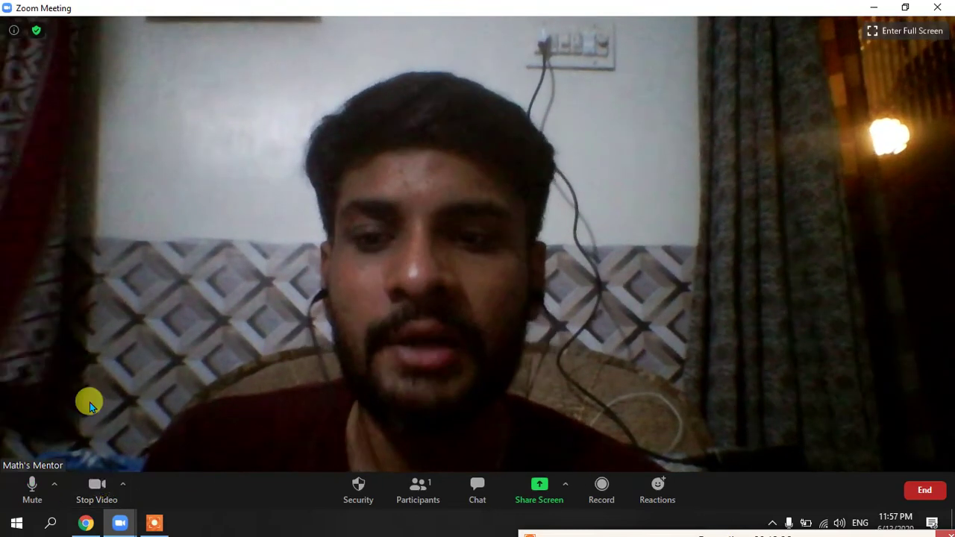
Stop the camera video and view the available cameras without changing them
left_click(104, 484)
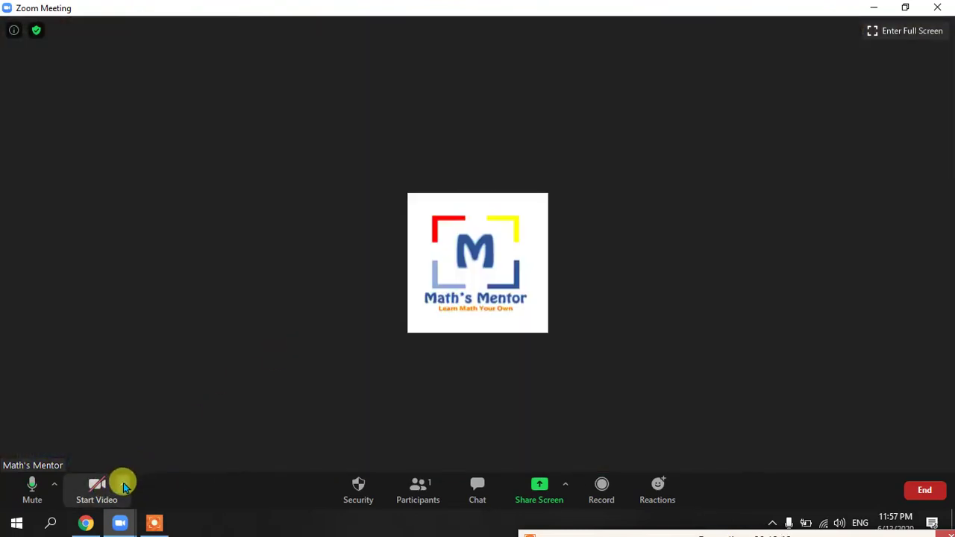
left_click(123, 484)
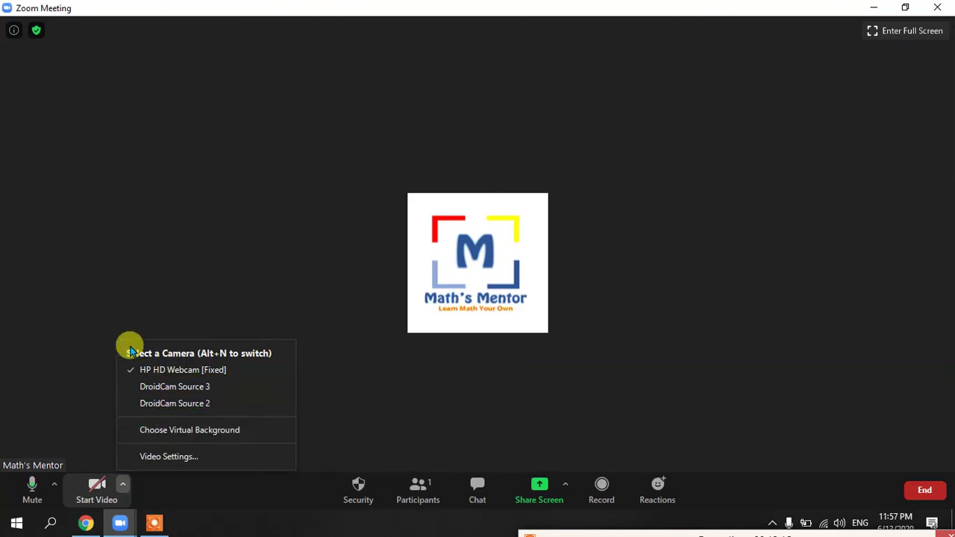
left_click(360, 415)
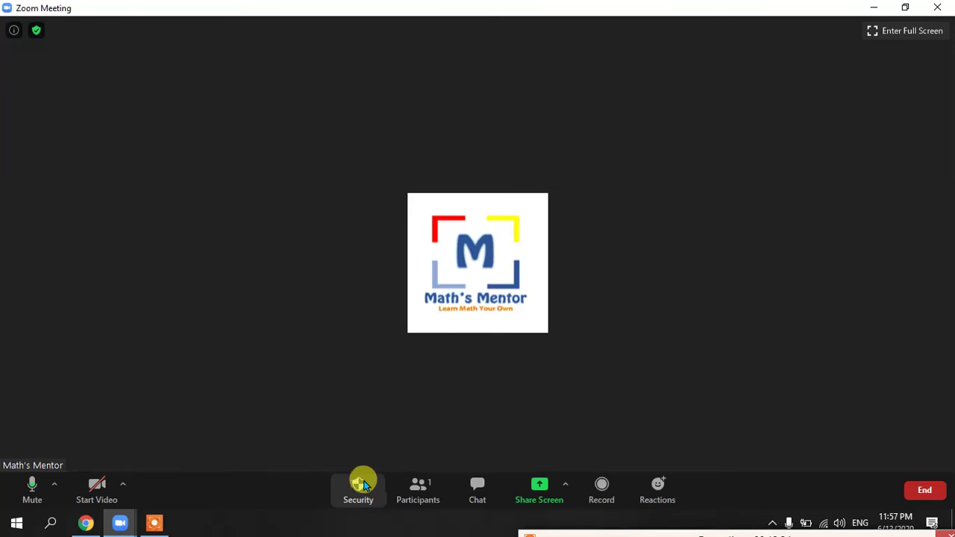
Lock and unlock the meeting from Security twice, leaving it unlocked
left_click(369, 486)
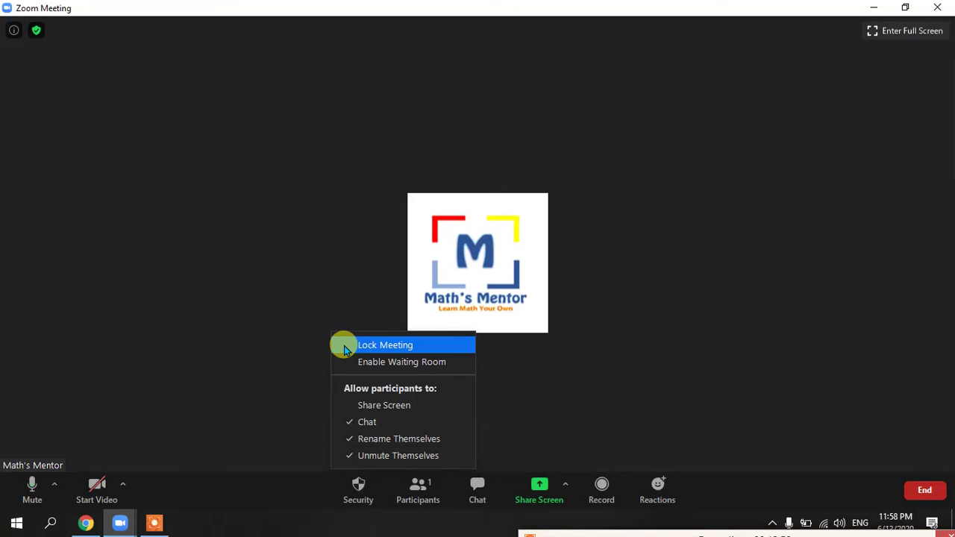
left_click(344, 346)
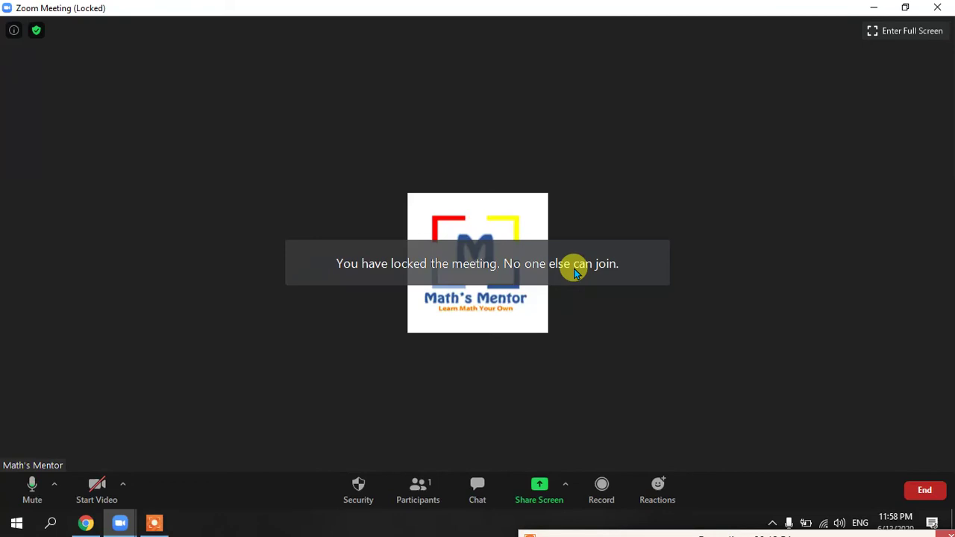
left_click(358, 493)
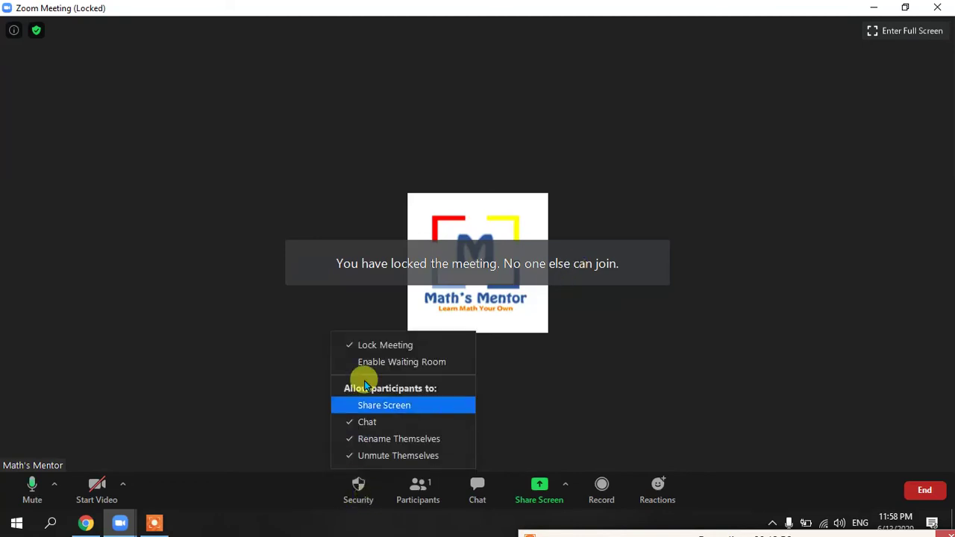
left_click(370, 345)
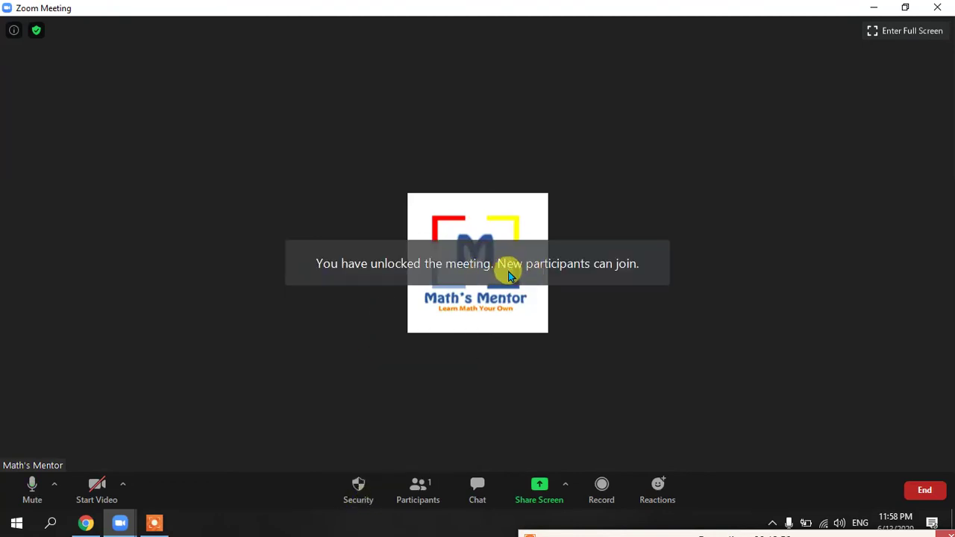
left_click(357, 486)
left_click(351, 344)
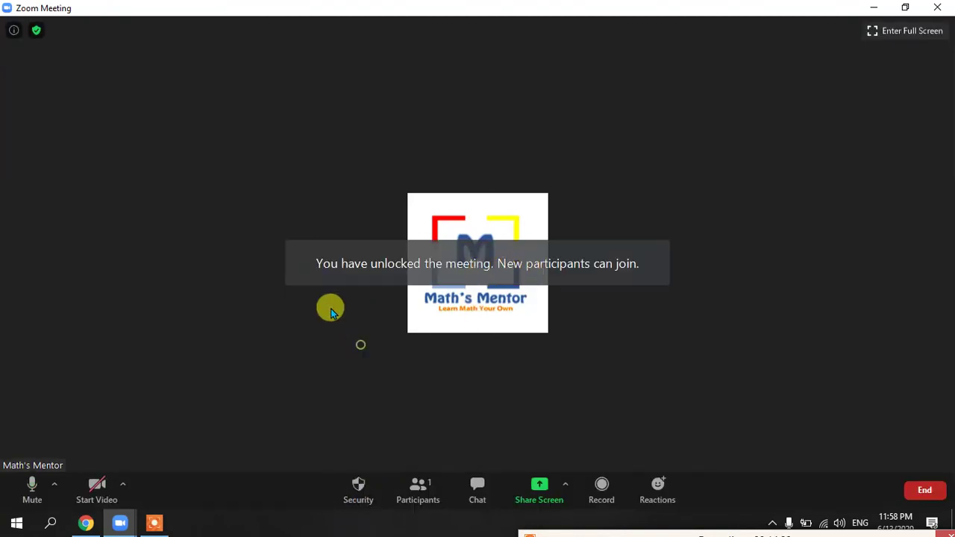
left_click(365, 489)
left_click(369, 347)
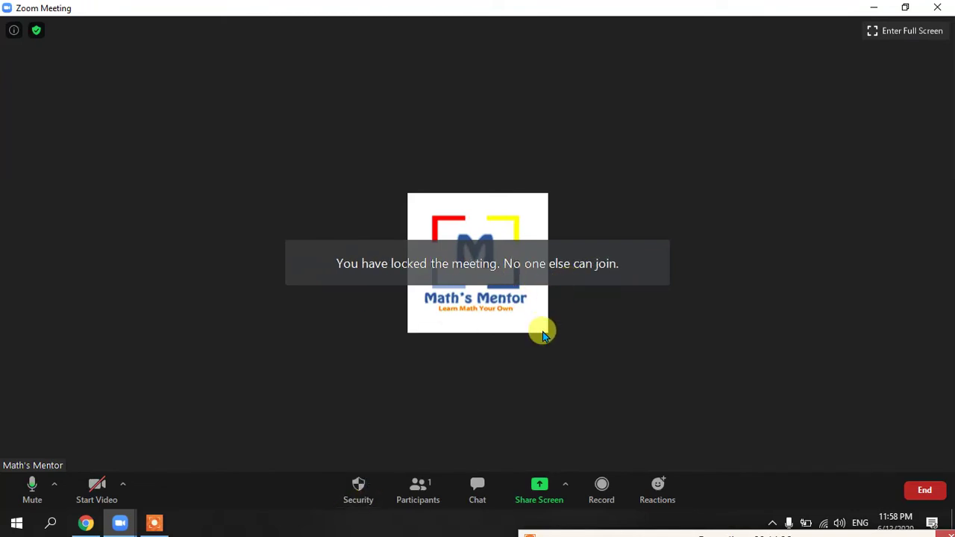
Toggle the waiting room off and uncheck Unmute Themselves in Security
left_click(358, 489)
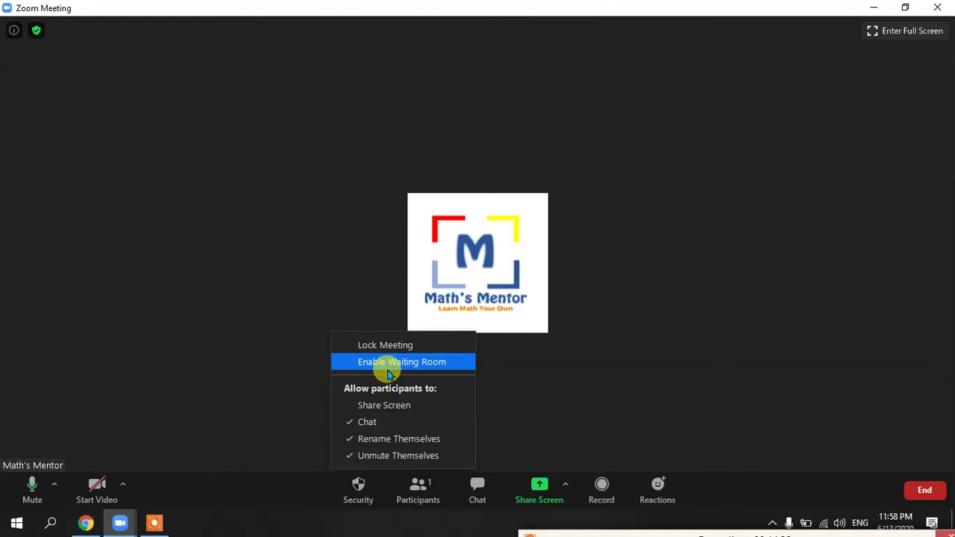
left_click(388, 370)
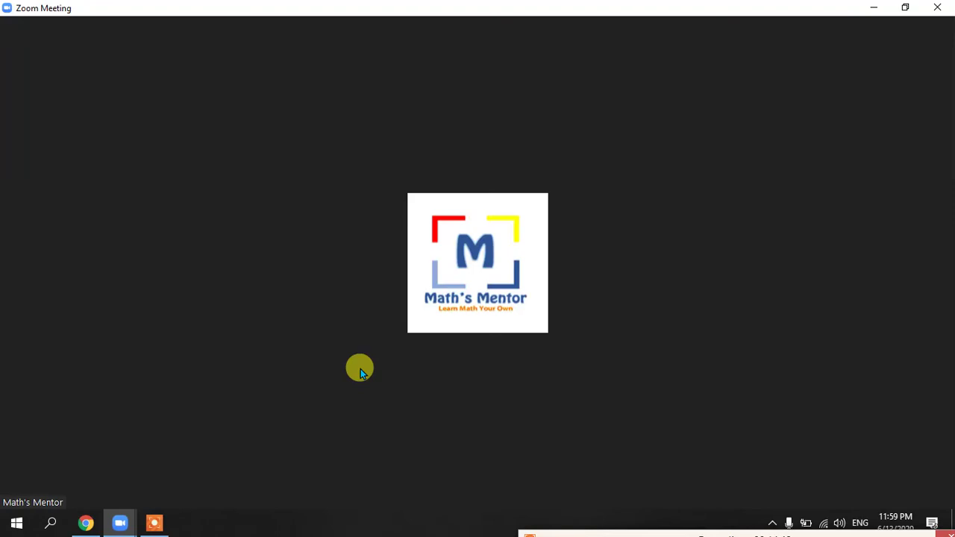
left_click(370, 490)
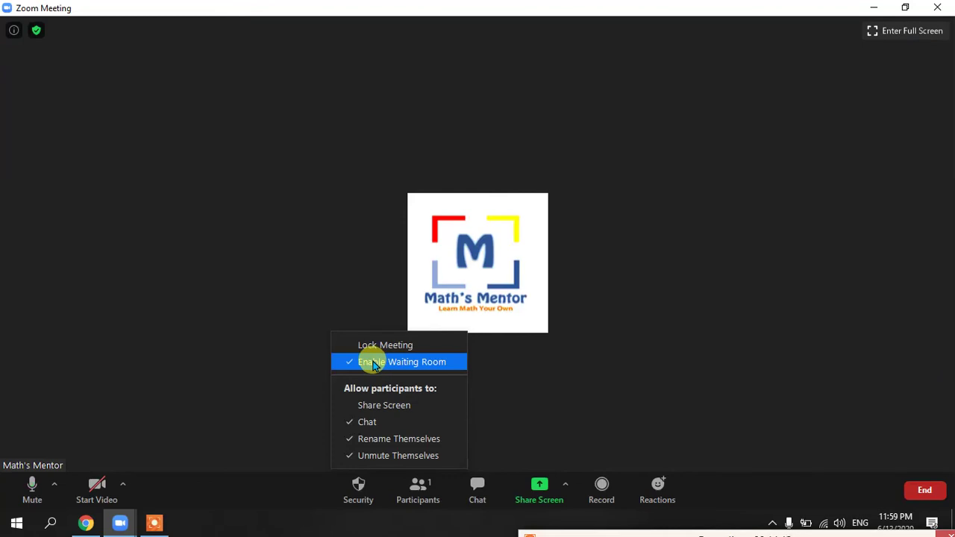
left_click(375, 365)
left_click(362, 489)
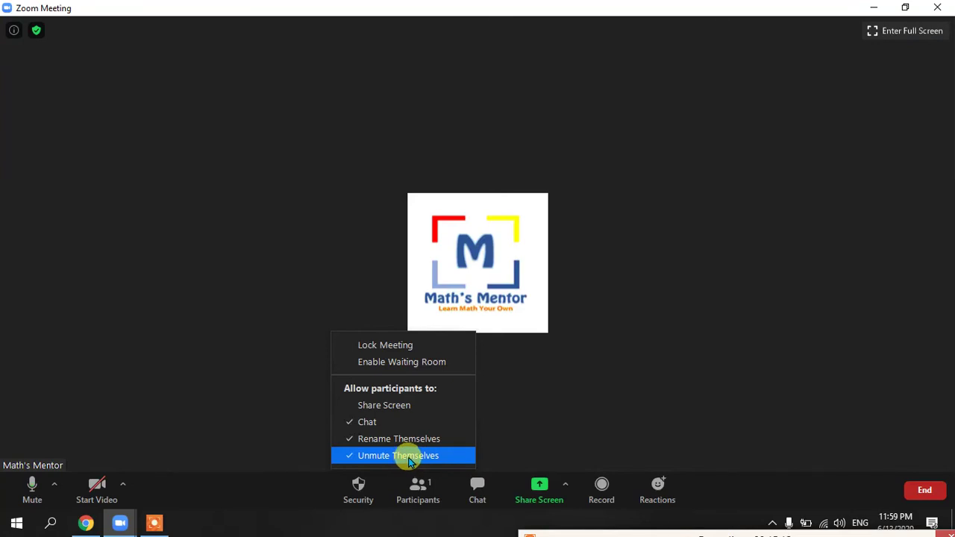
left_click(409, 456)
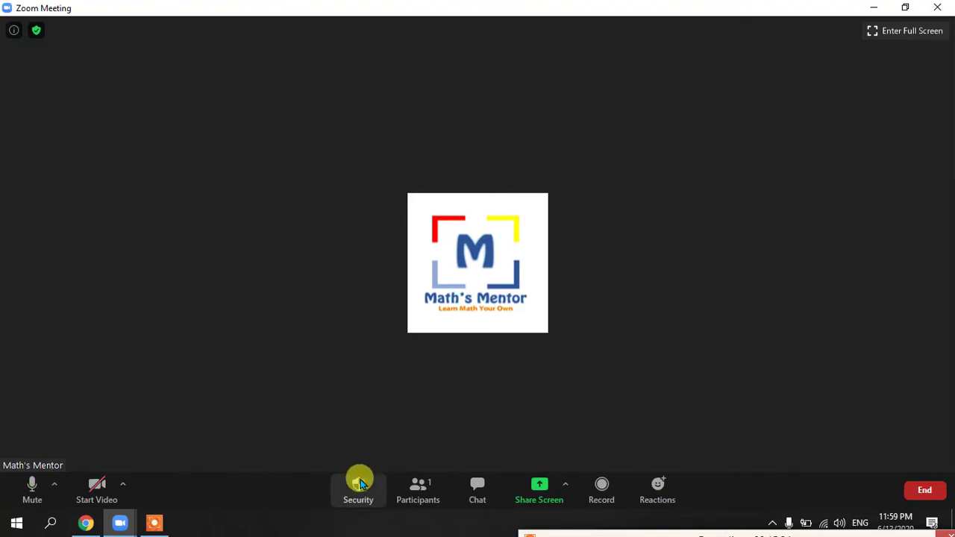
left_click(358, 501)
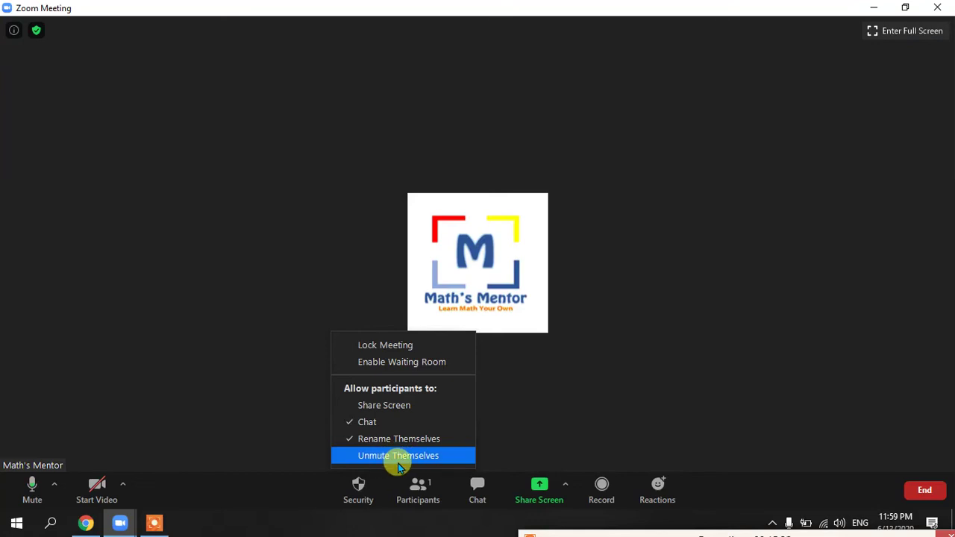
left_click(502, 360)
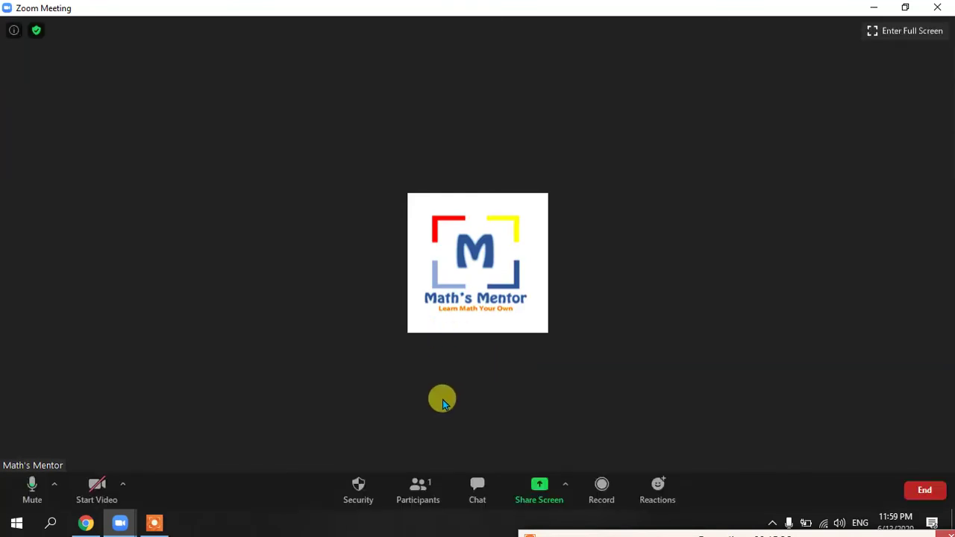
left_click(362, 486)
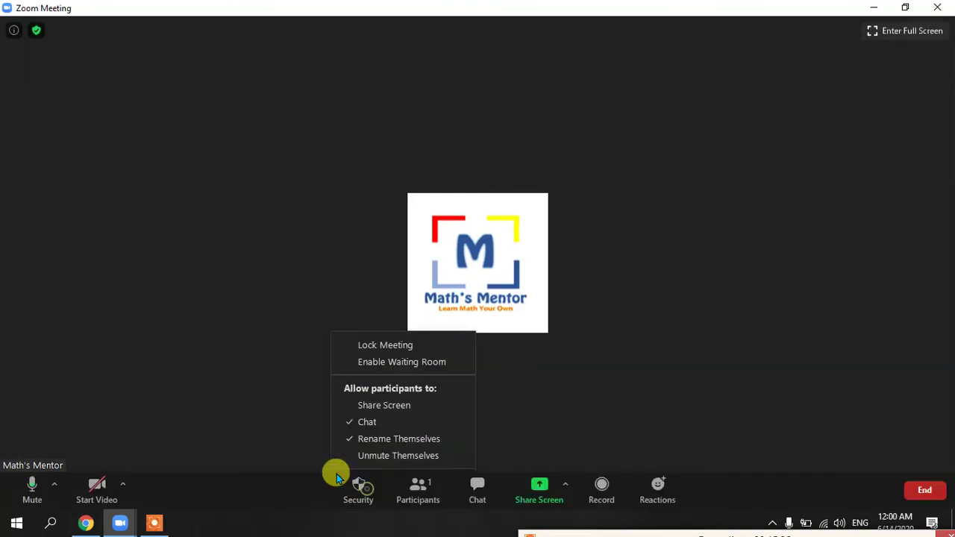
left_click(568, 383)
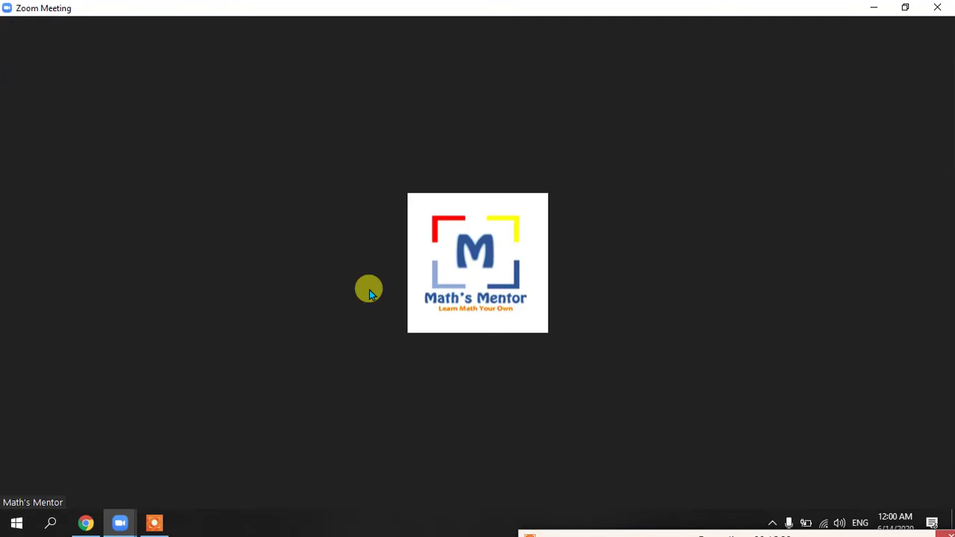
left_click(351, 487)
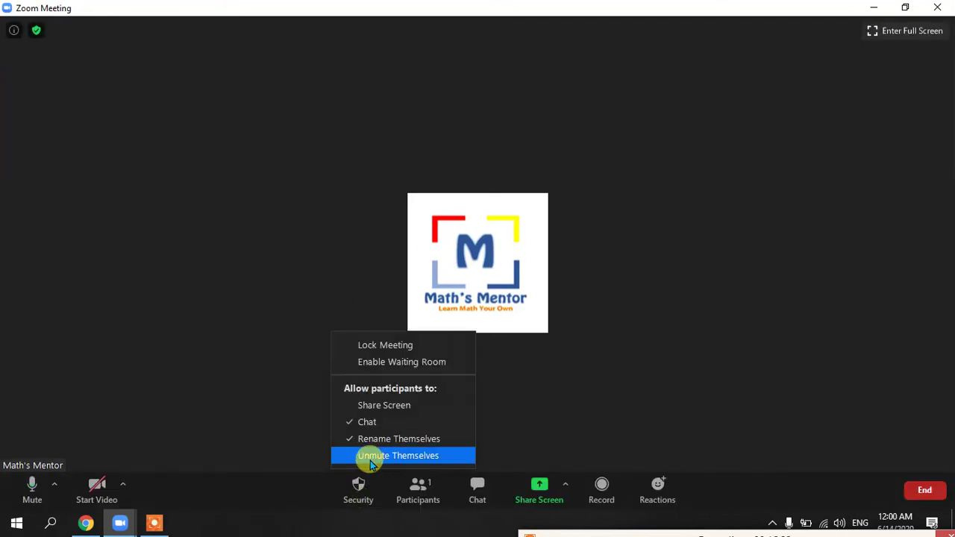
left_click(363, 489)
left_click(367, 494)
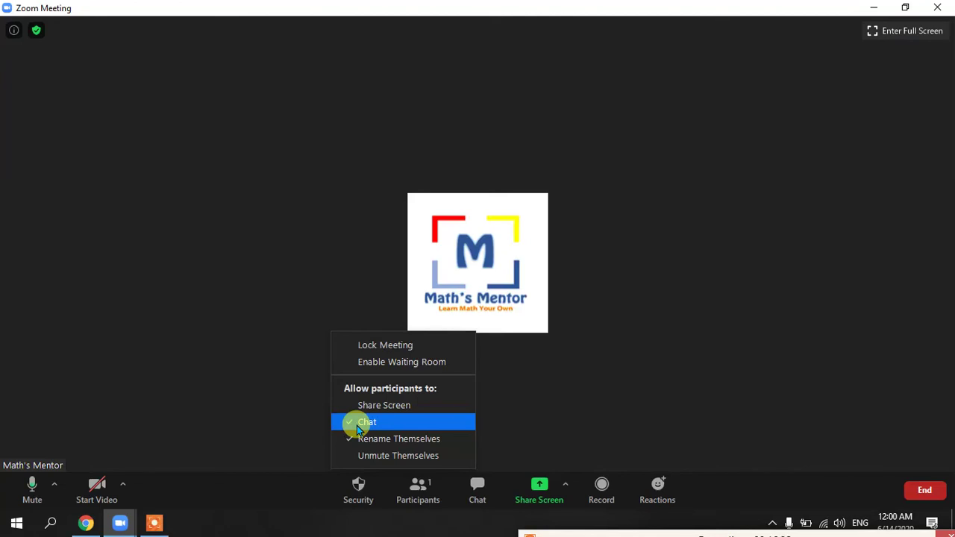
left_click(497, 414)
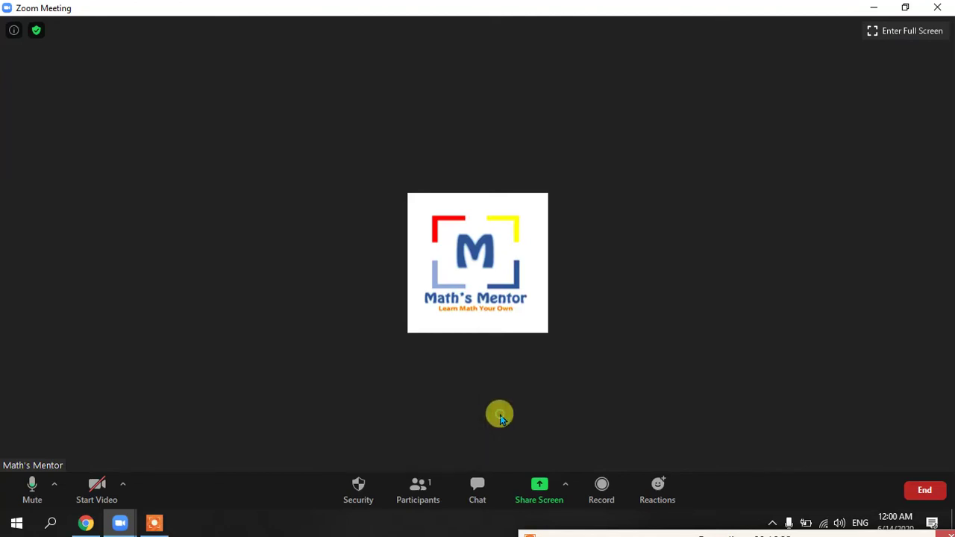
Show the Participants panel beside the video and glance at its More options menu
left_click(413, 491)
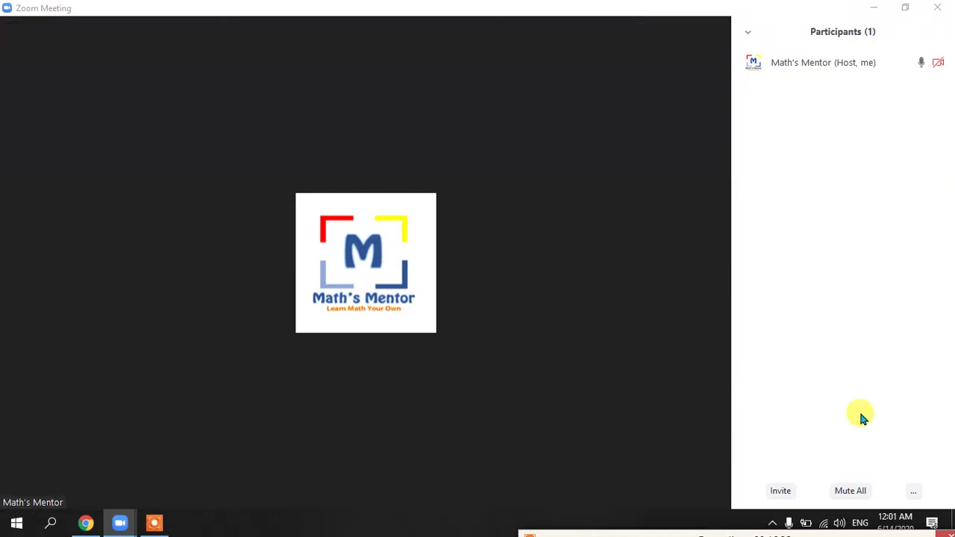
left_click(914, 493)
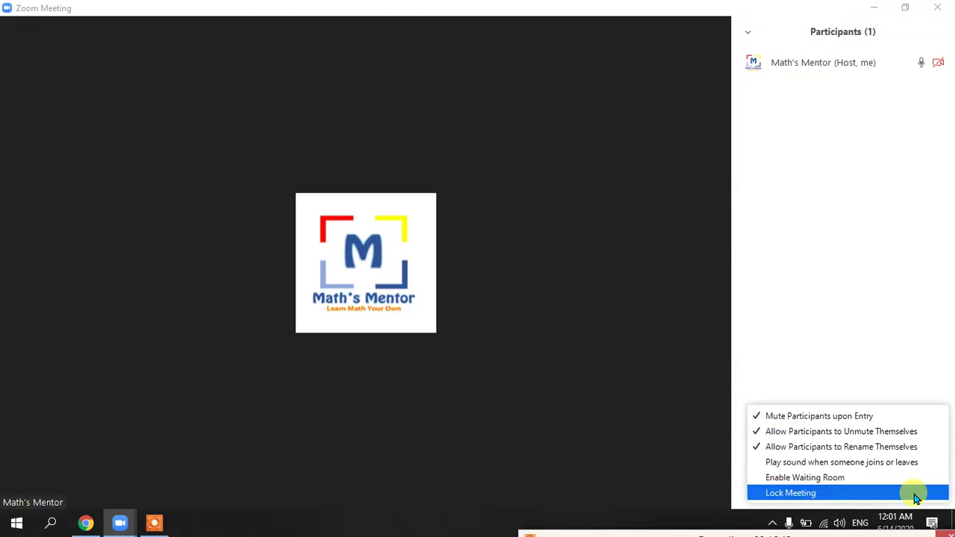
left_click(814, 321)
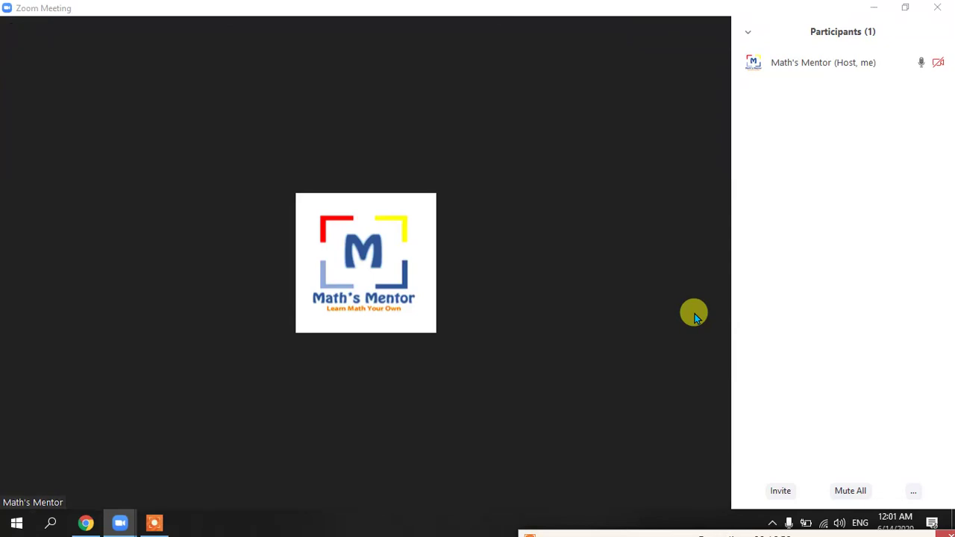
Copy the meeting invitation from the Alt+I Invite window, then close the window
key("alt+i")
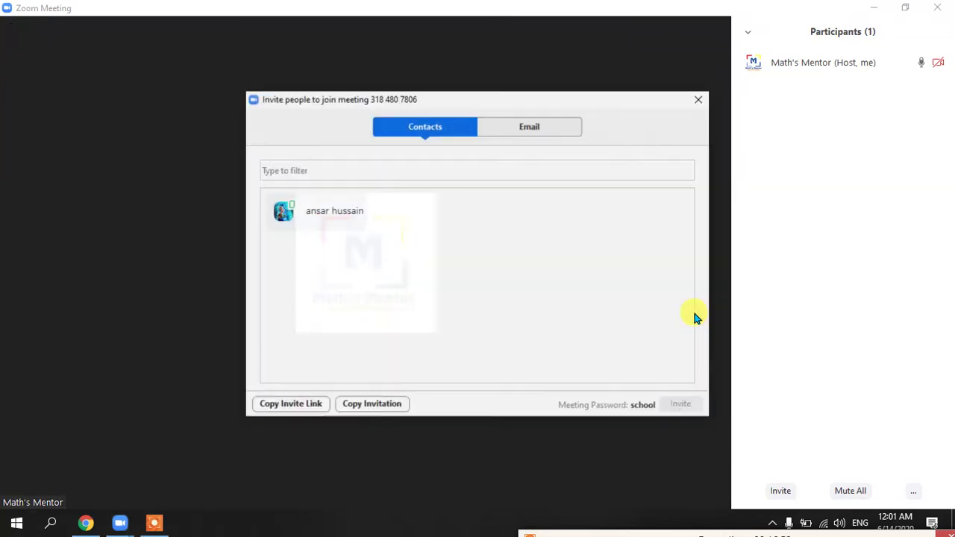
left_click(699, 100)
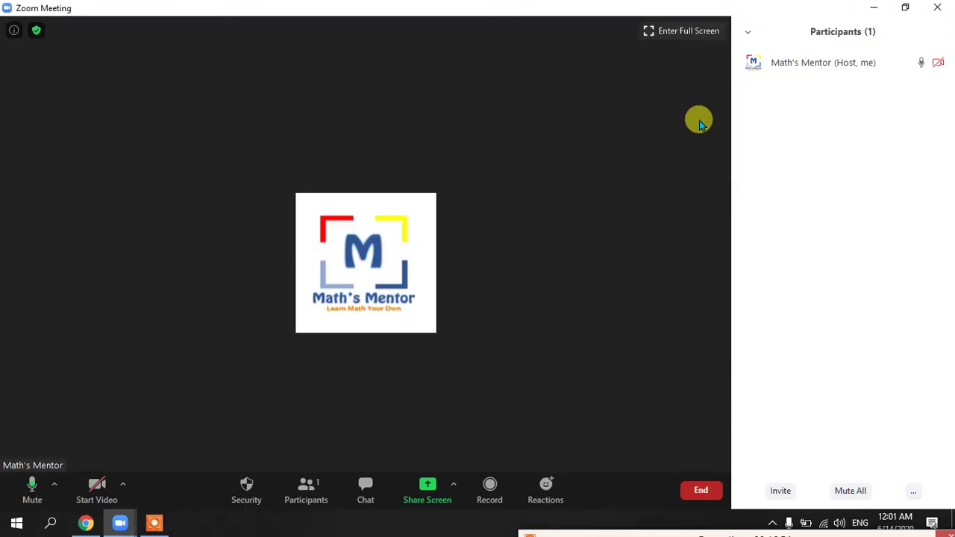
key("alt+i")
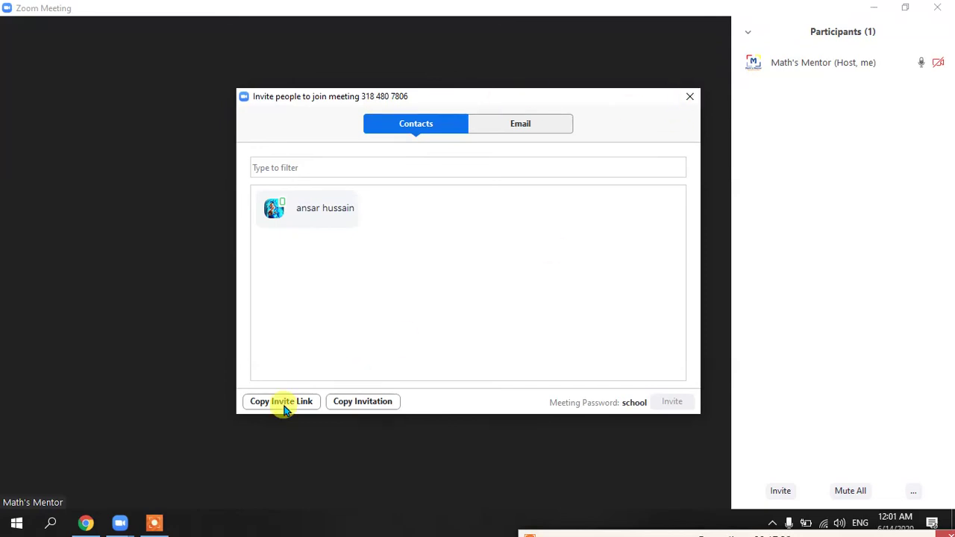
left_click(366, 403)
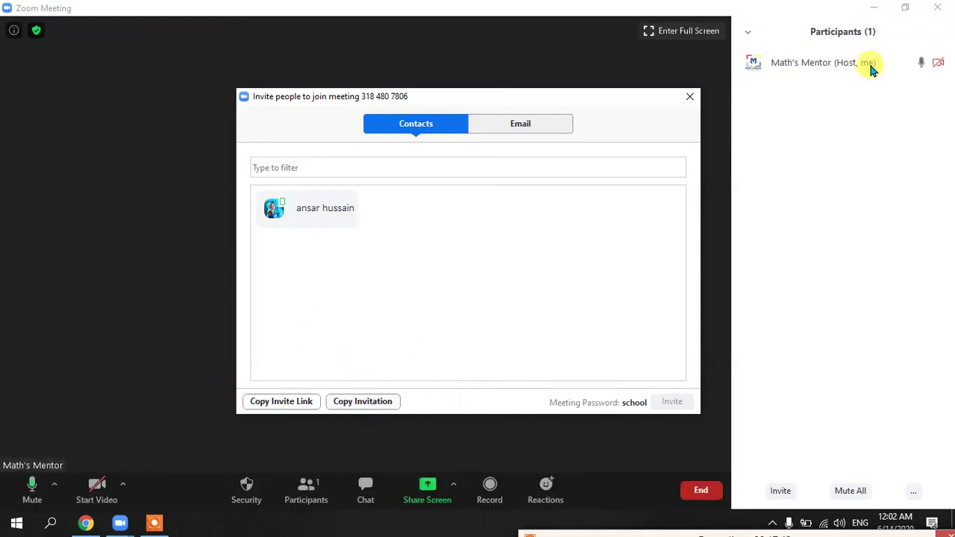
left_click(689, 97)
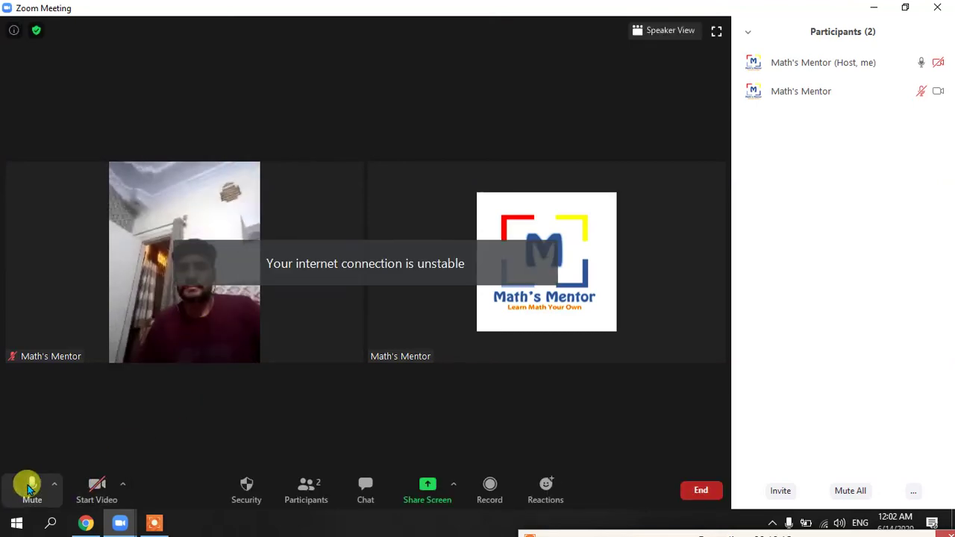
Mute your own microphone from the meeting toolbar
left_click(28, 485)
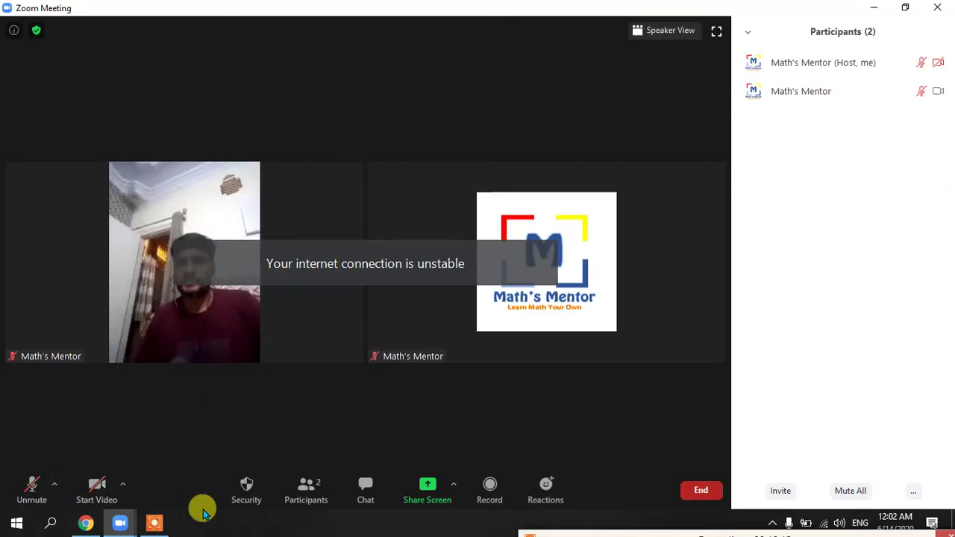
mouse_move(164, 343)
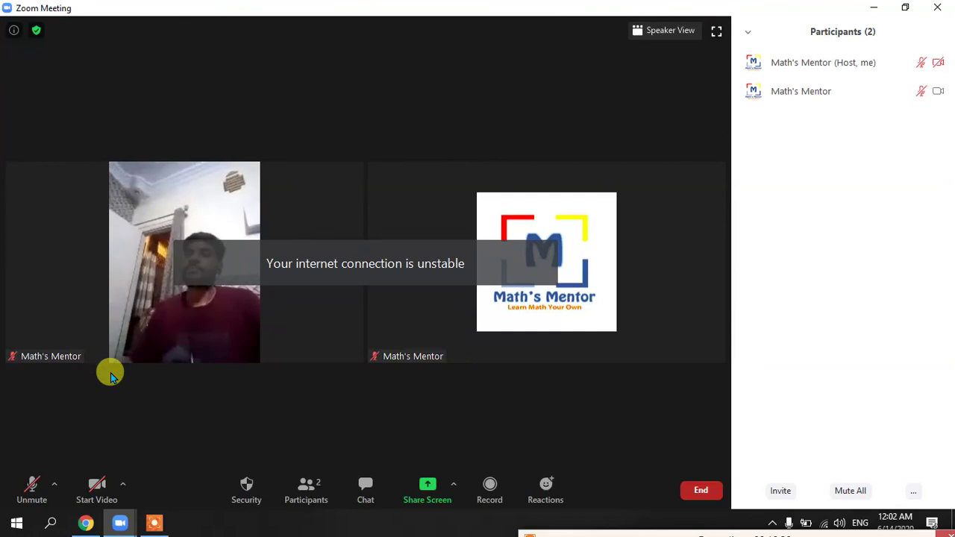
mouse_move(917, 108)
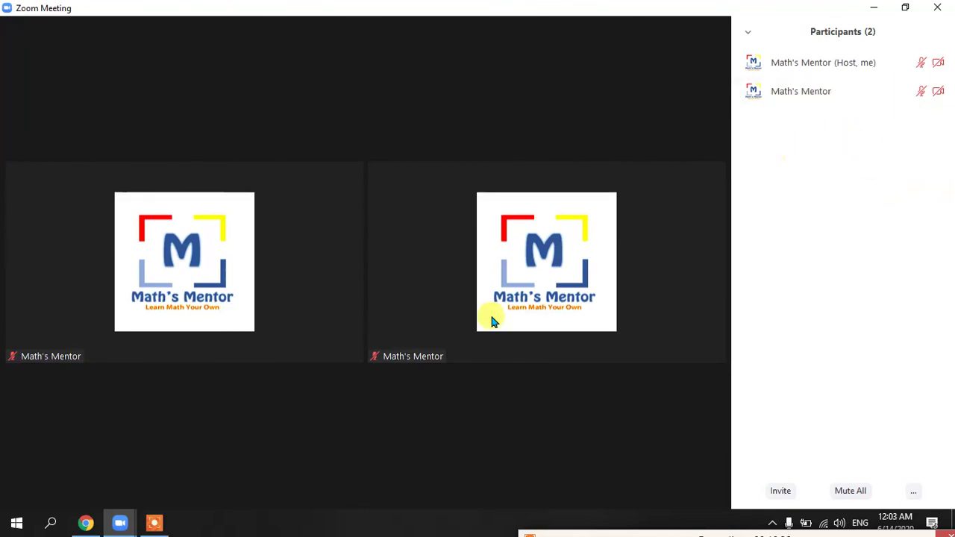
mouse_move(37, 505)
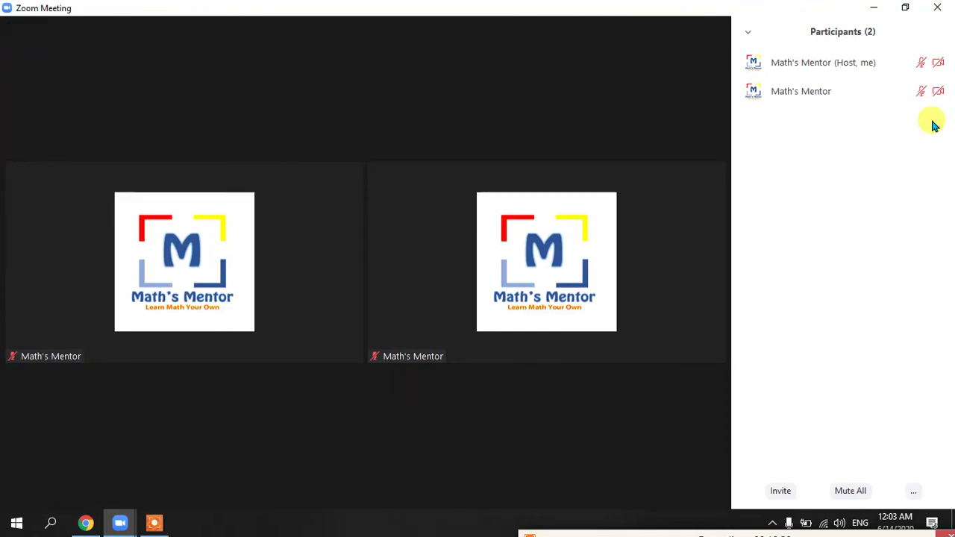
Mute all participants with Allow Participants to Unmute Themselves unchecked
left_click(849, 500)
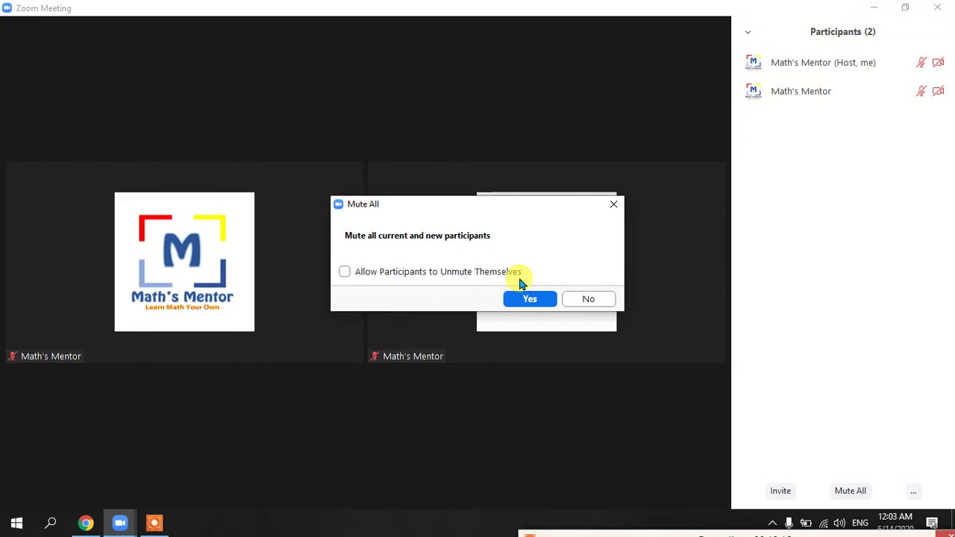
left_click(589, 299)
left_click(833, 493)
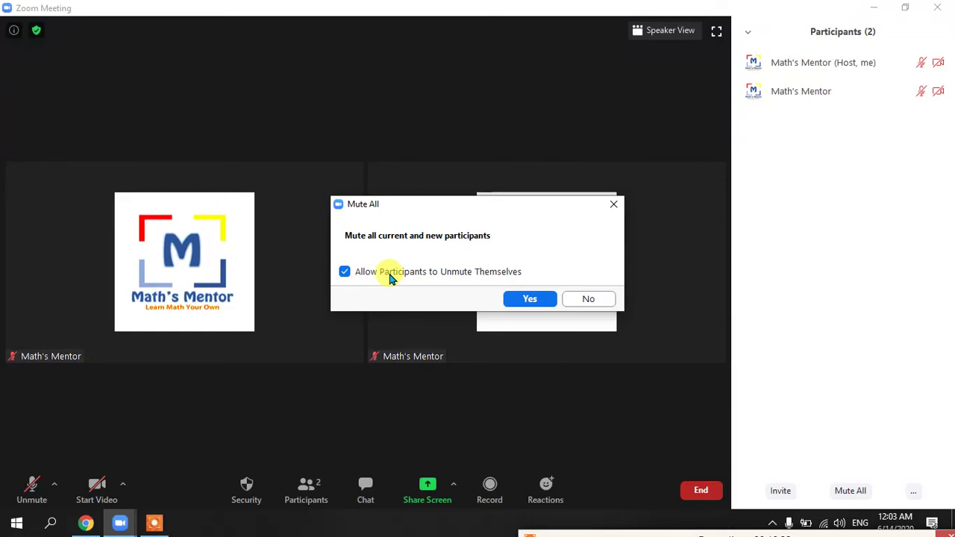
left_click(344, 271)
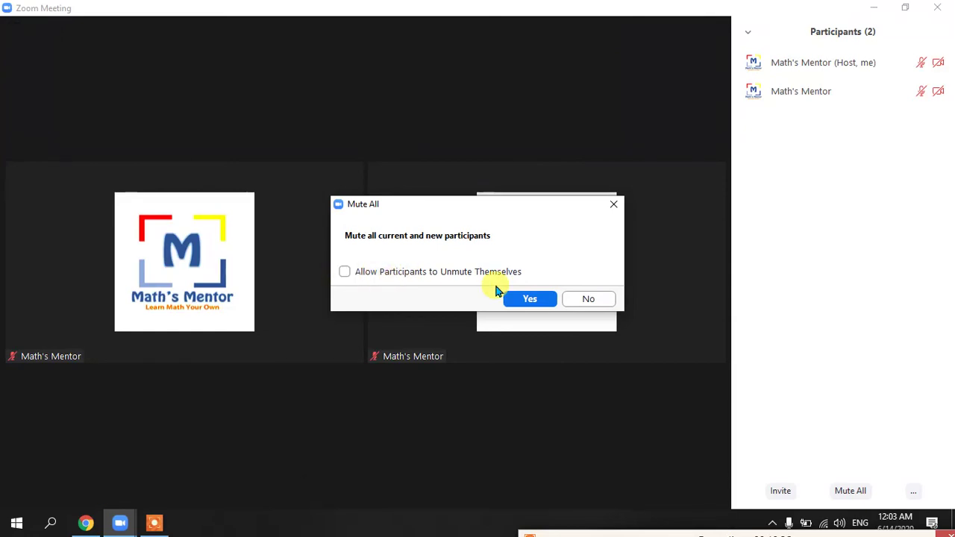
left_click(539, 300)
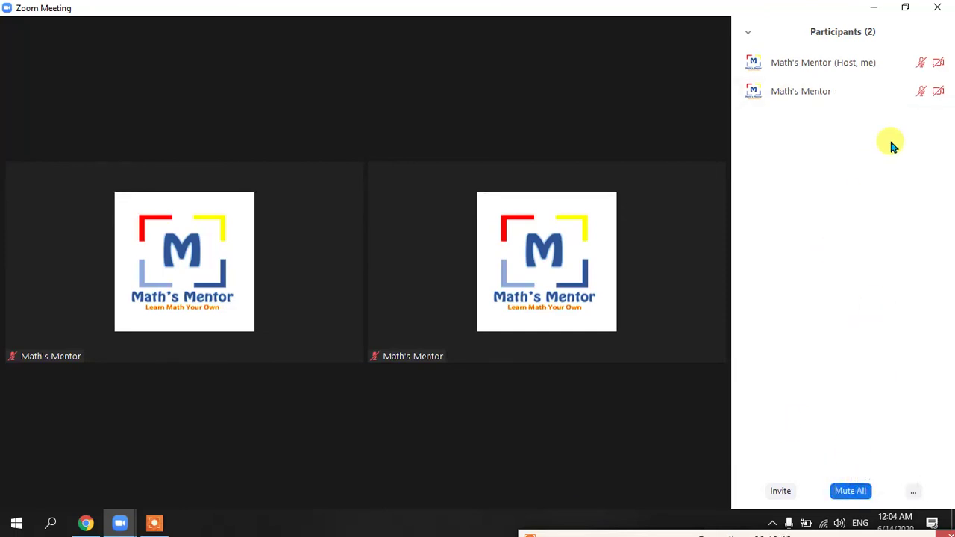
Run Mute All a second time and confirm it
mouse_move(900, 103)
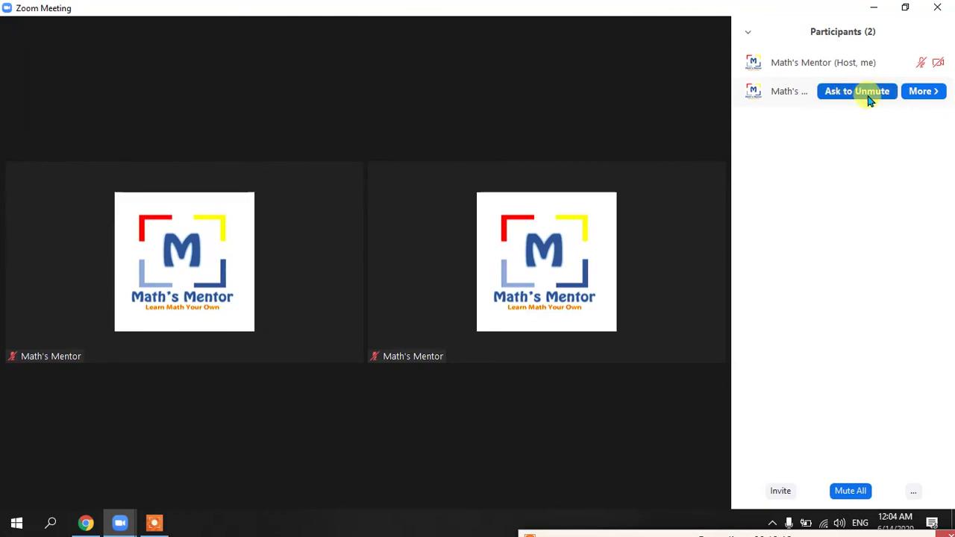
left_click(860, 494)
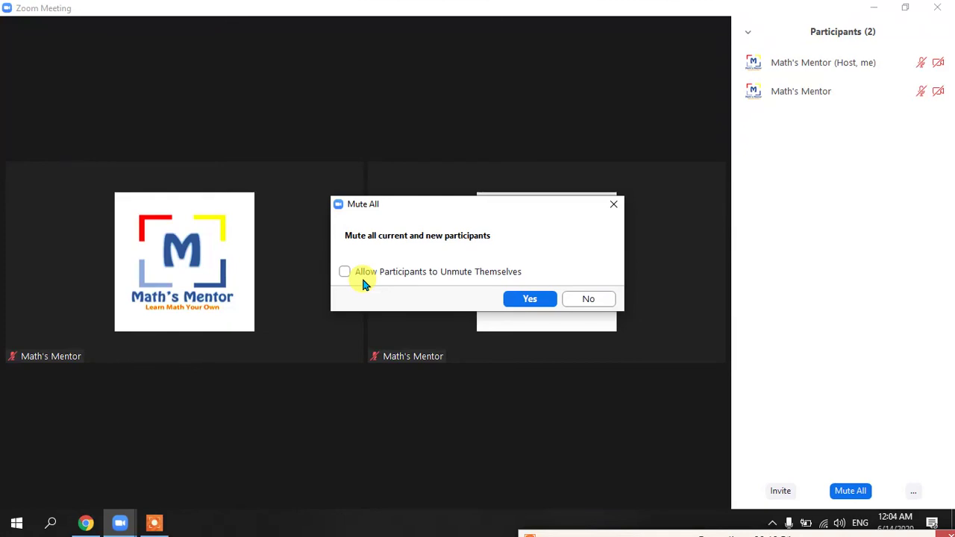
left_click(547, 299)
mouse_move(861, 90)
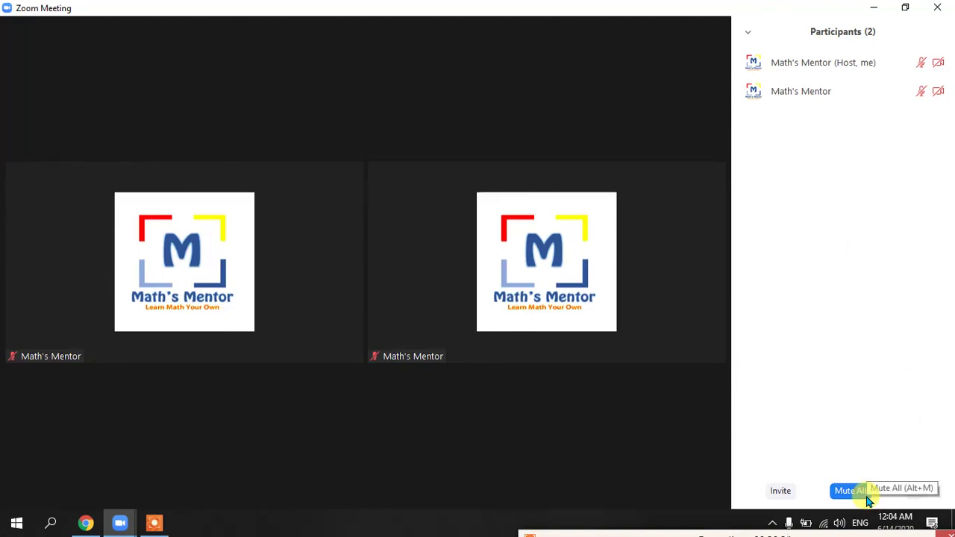
Lower the attendee's raised hand from their video tile
mouse_move(553, 372)
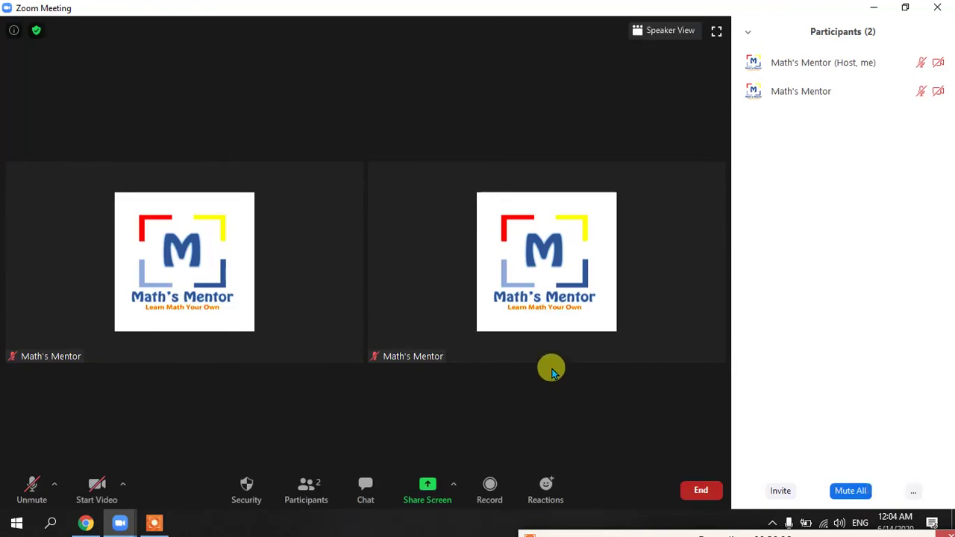
mouse_move(585, 324)
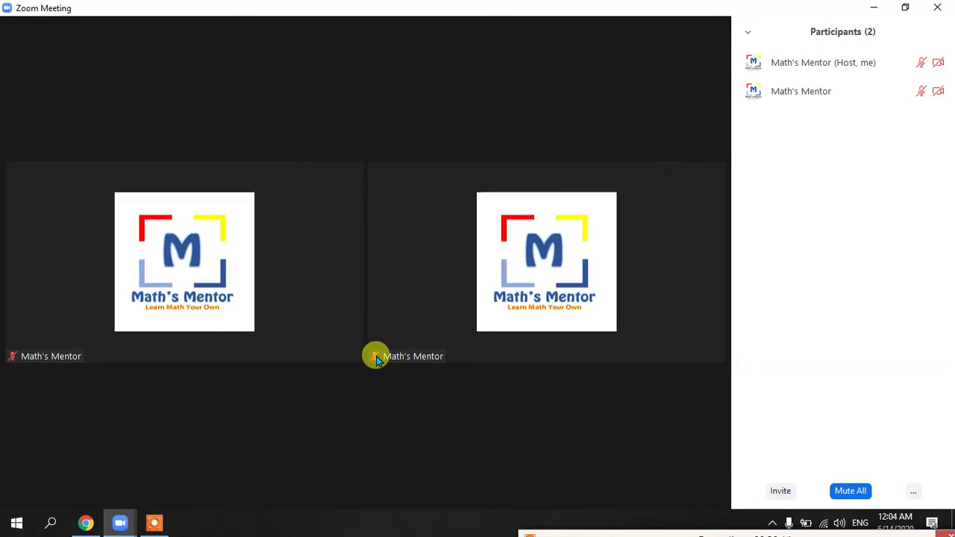
mouse_move(664, 402)
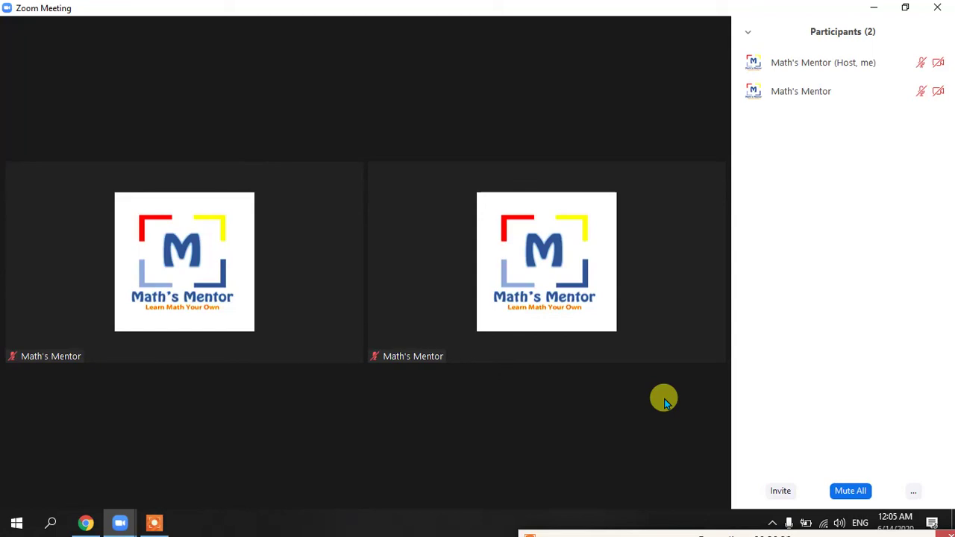
mouse_move(15, 176)
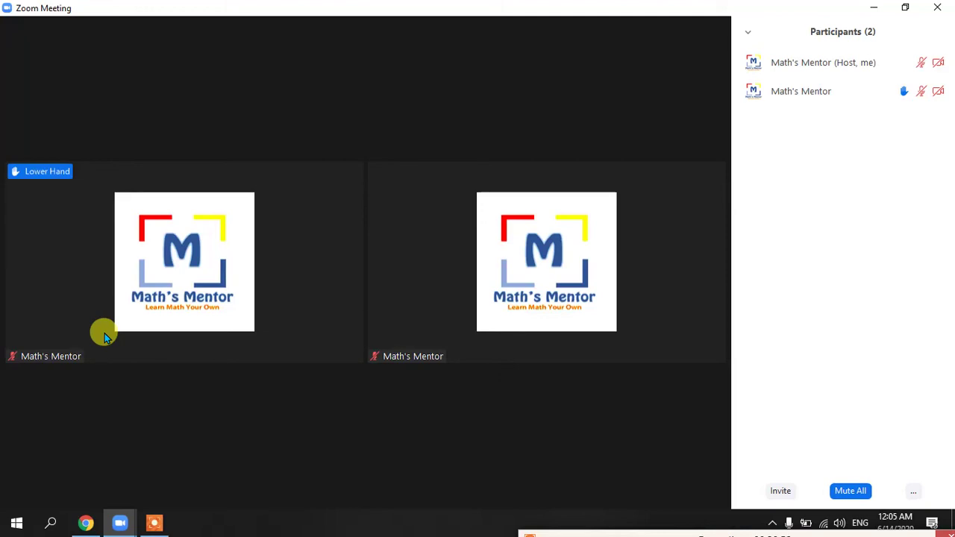
left_click(53, 168)
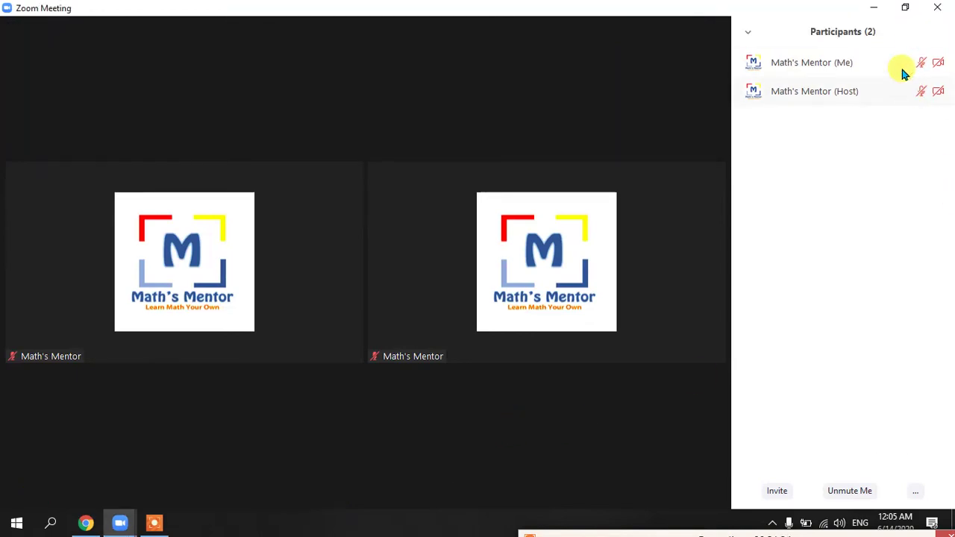
As the attendee, try Unmute Me, dismiss the blocked-unmute alert, and return to the host window
left_click(925, 62)
left_click(914, 83)
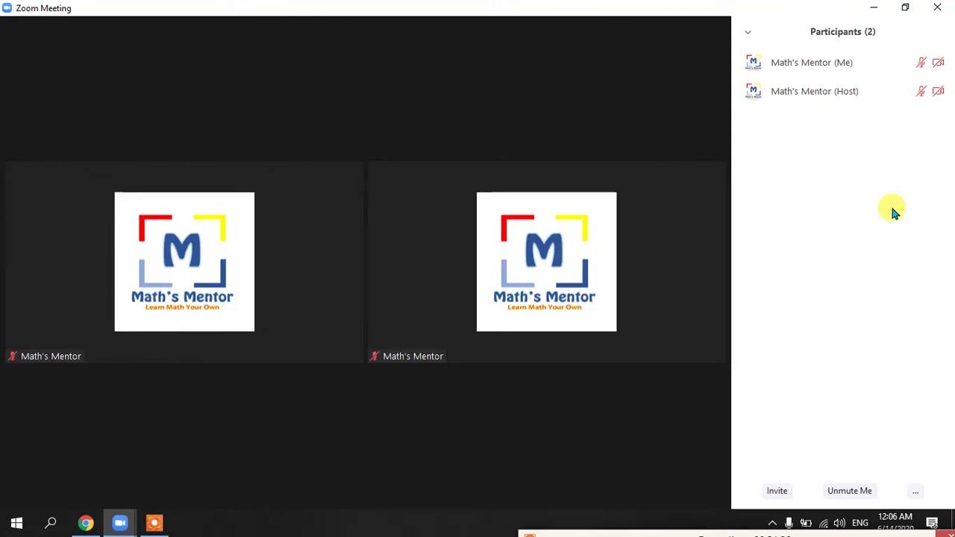
mouse_move(549, 347)
left_click(856, 492)
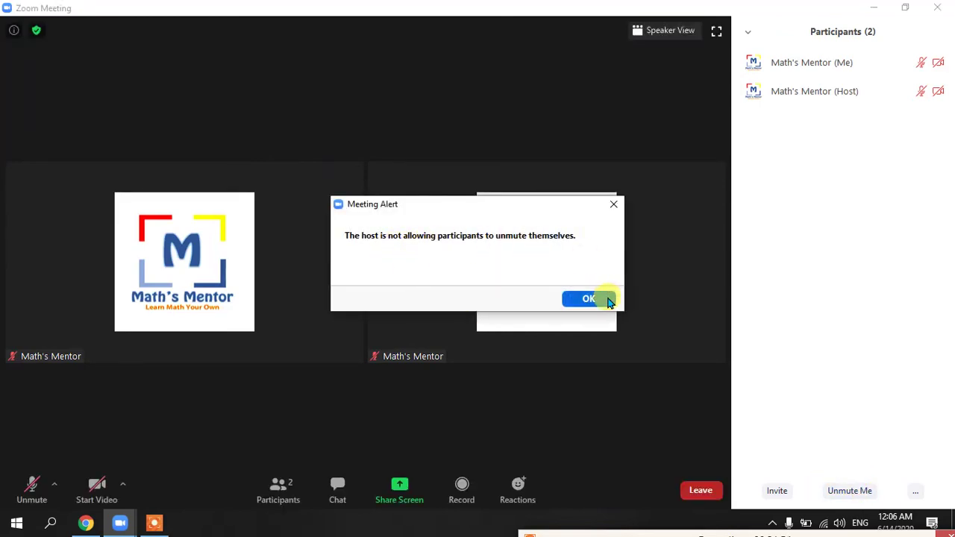
left_click(589, 299)
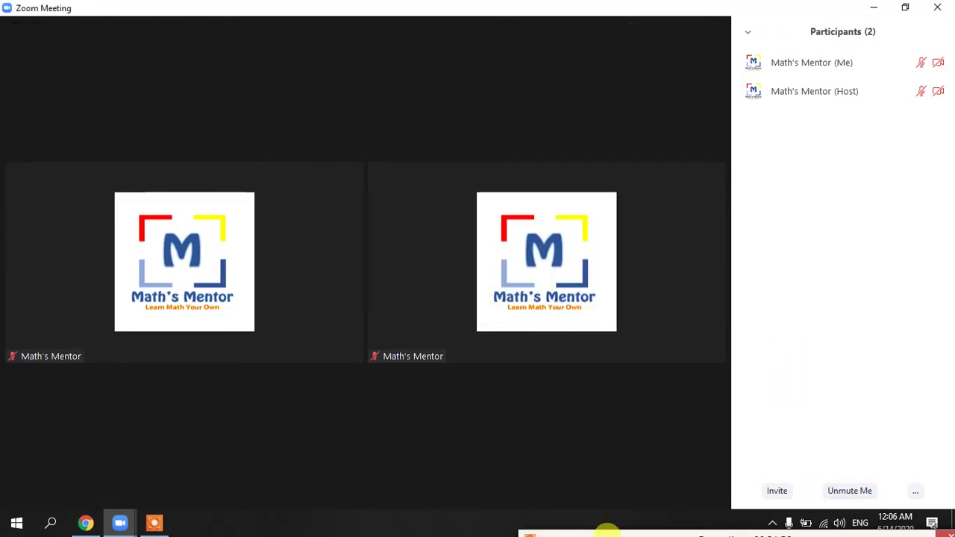
left_click(536, 505)
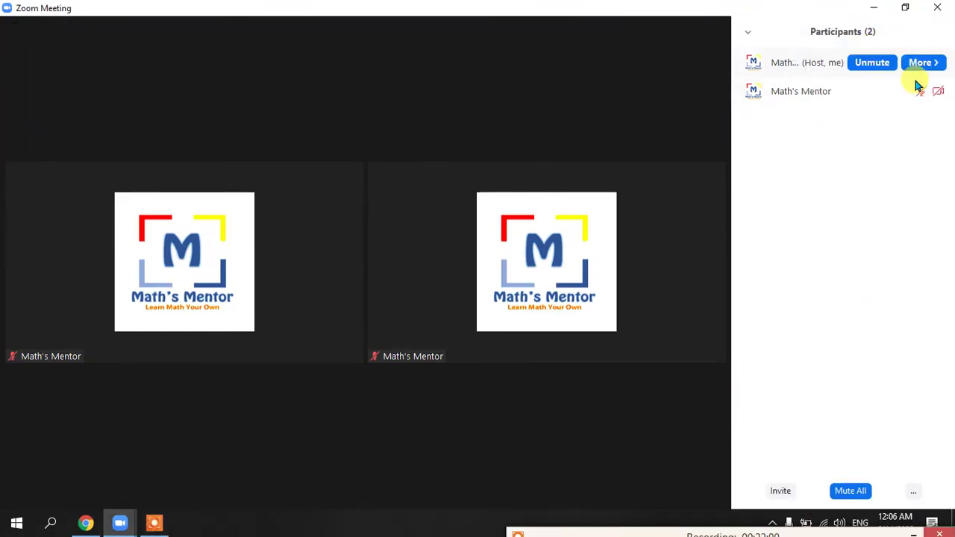
mouse_move(919, 91)
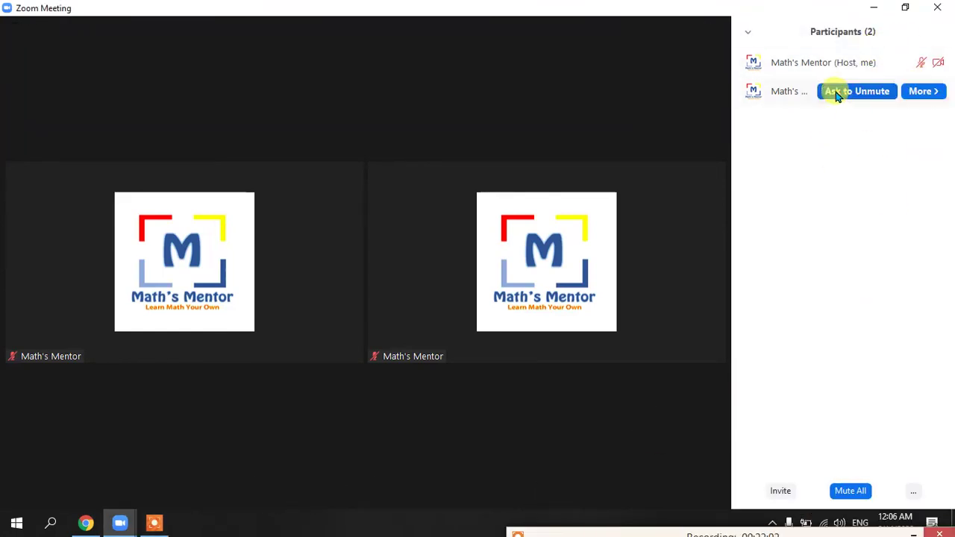
Open the More dropdown on the attendee's row to show Make Host, Rename and Remove
left_click(935, 97)
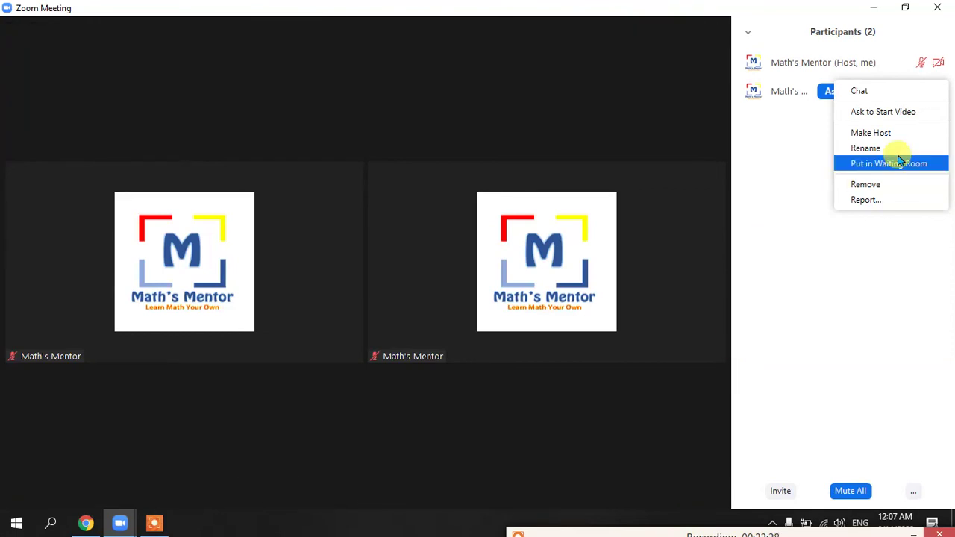
left_click(260, 501)
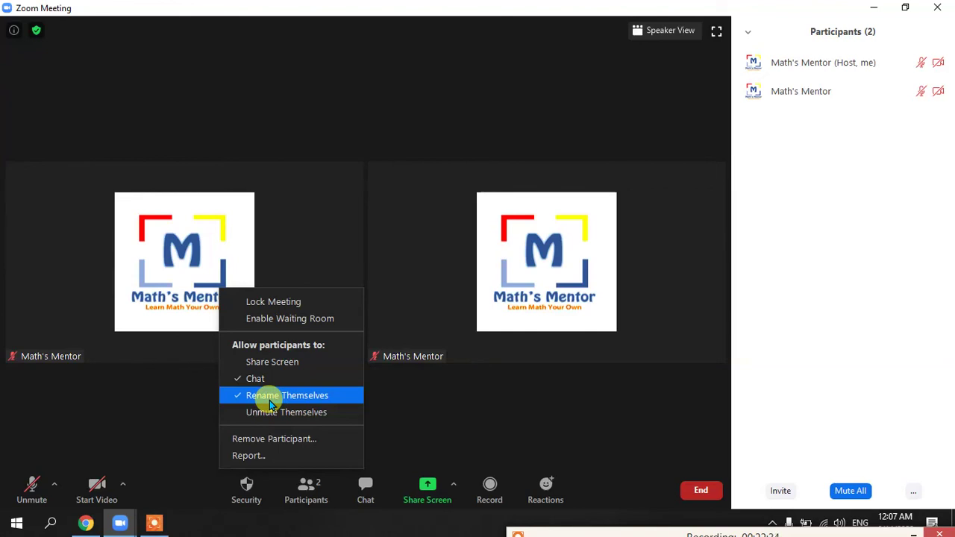
left_click(844, 221)
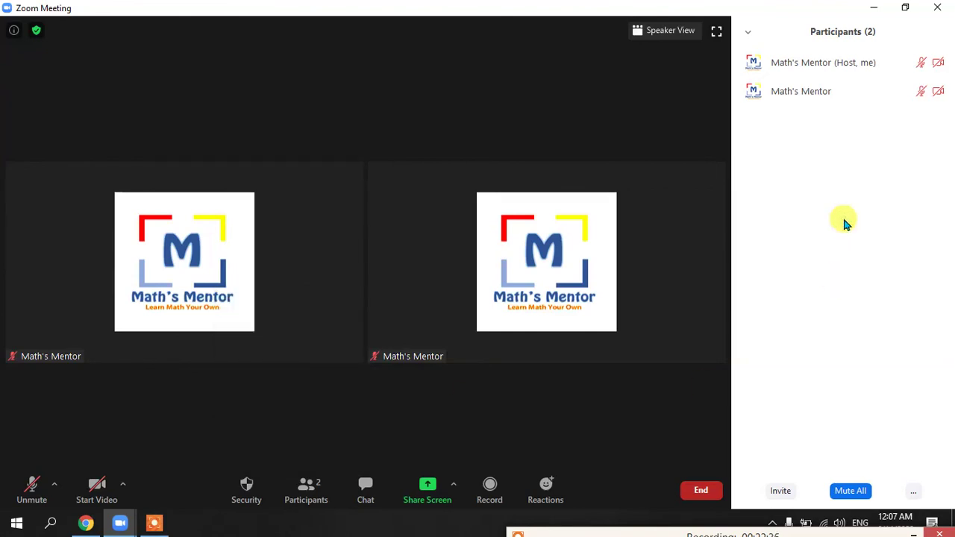
left_click(932, 91)
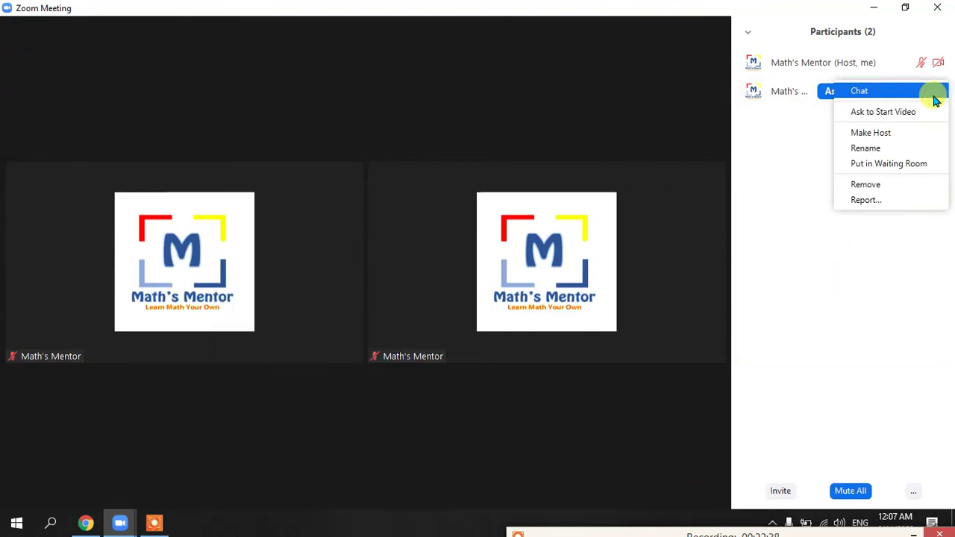
Send 'Helllo' to Everyone in the group chat and check the recipient dropdown
left_click(865, 353)
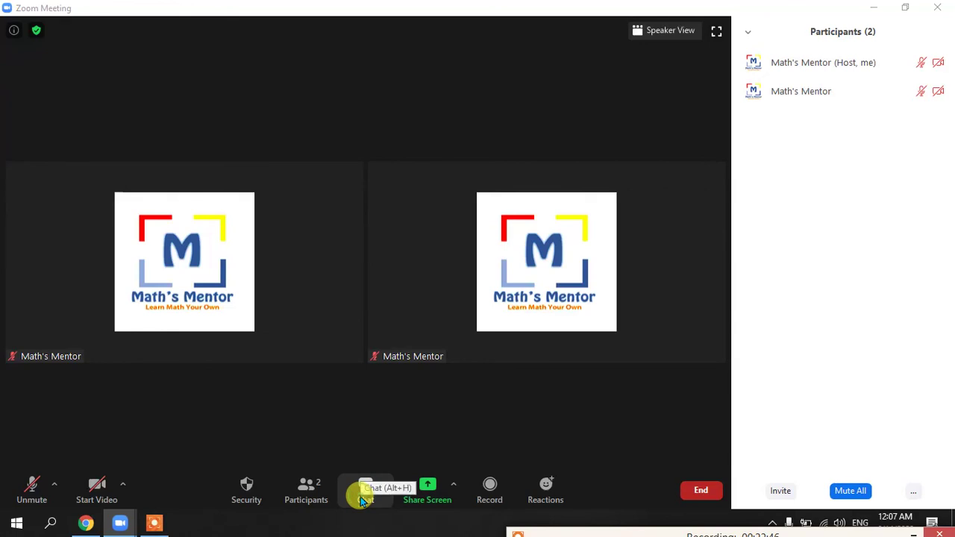
left_click(364, 498)
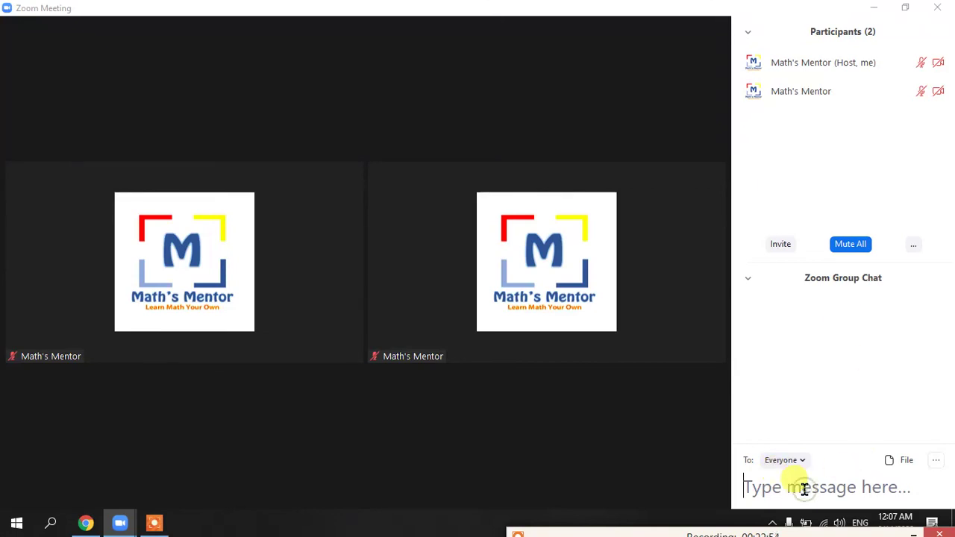
type("Heloo")
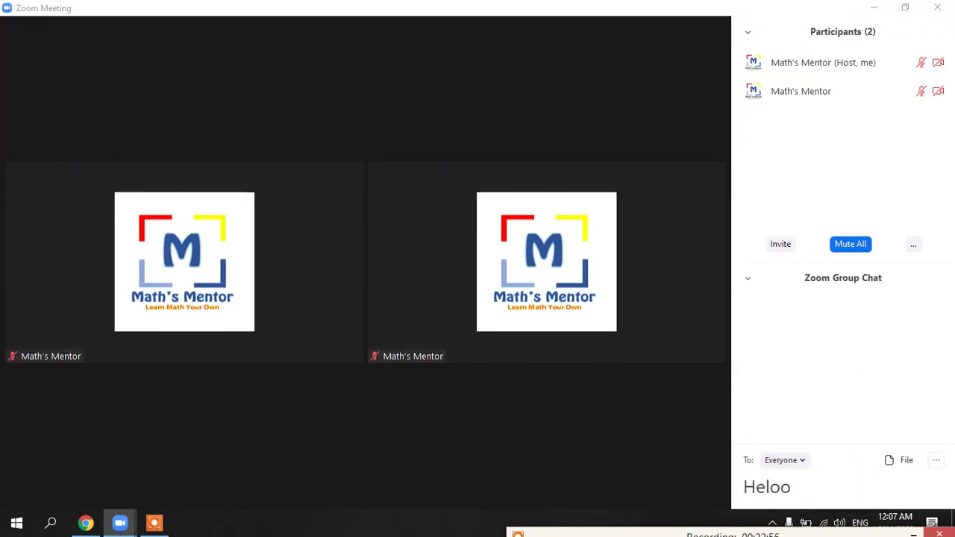
key("BackSpace")
key("BackSpace")
key("BackSpace")
type("llo")
key("Return")
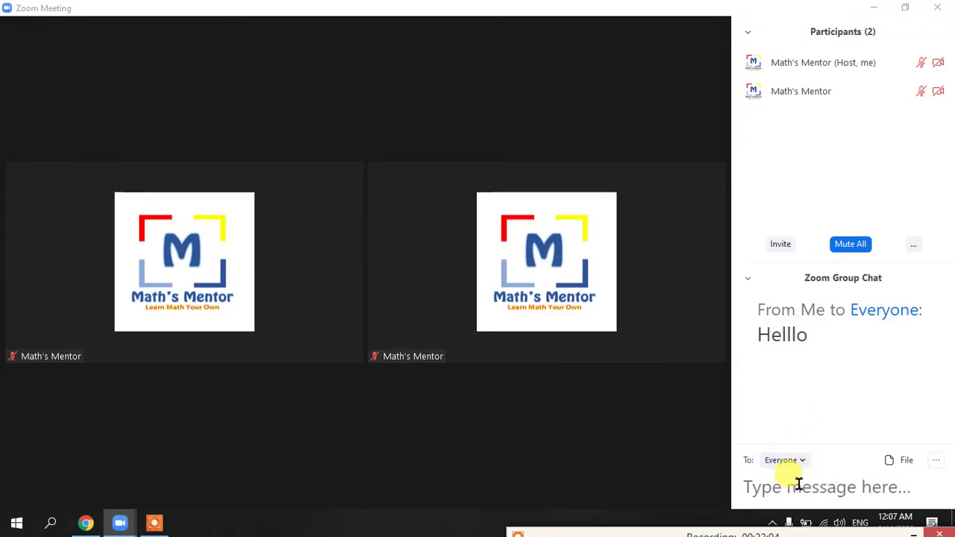
left_click(798, 460)
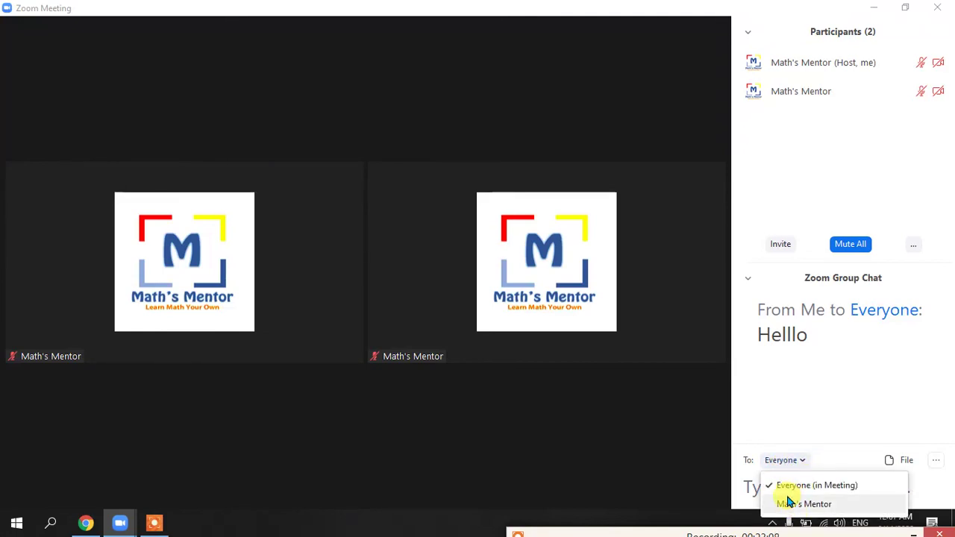
left_click(825, 361)
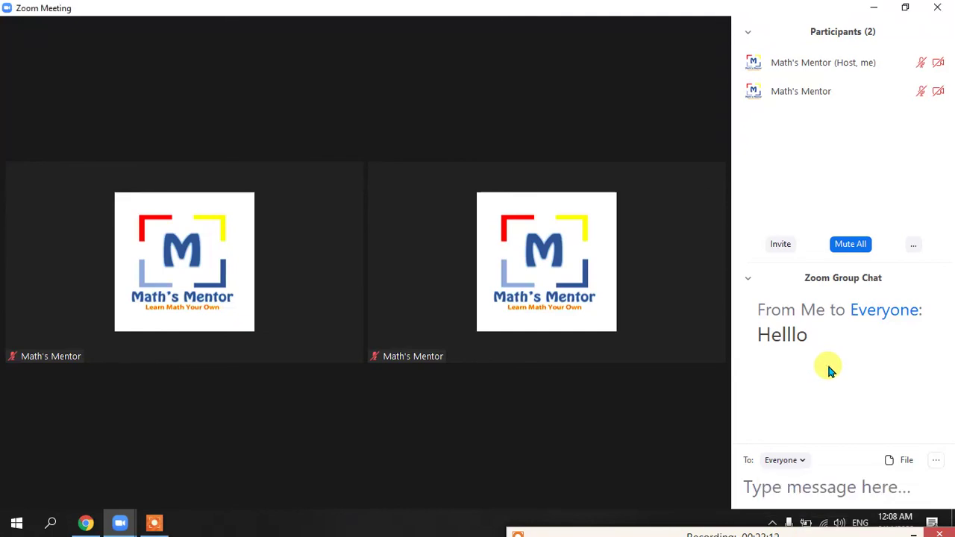
left_click(247, 489)
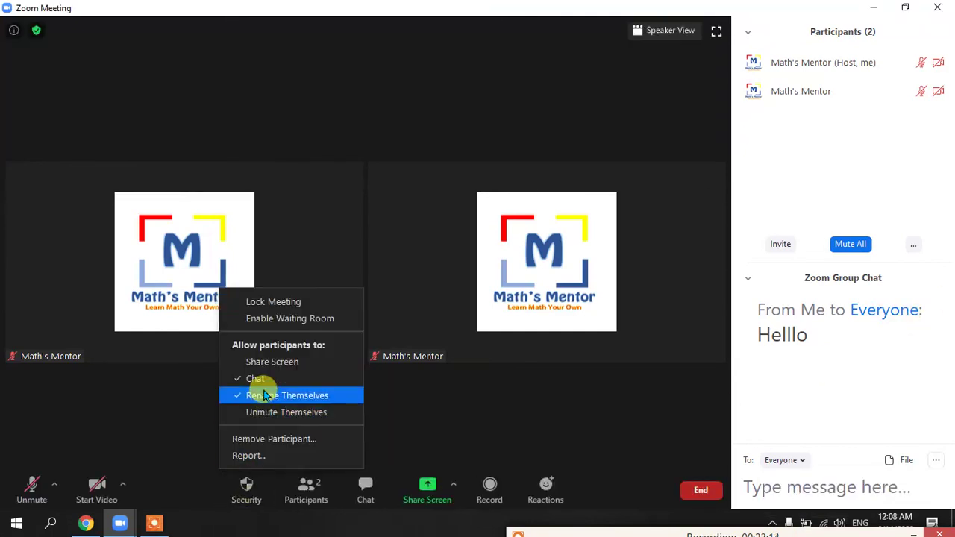
left_click(835, 405)
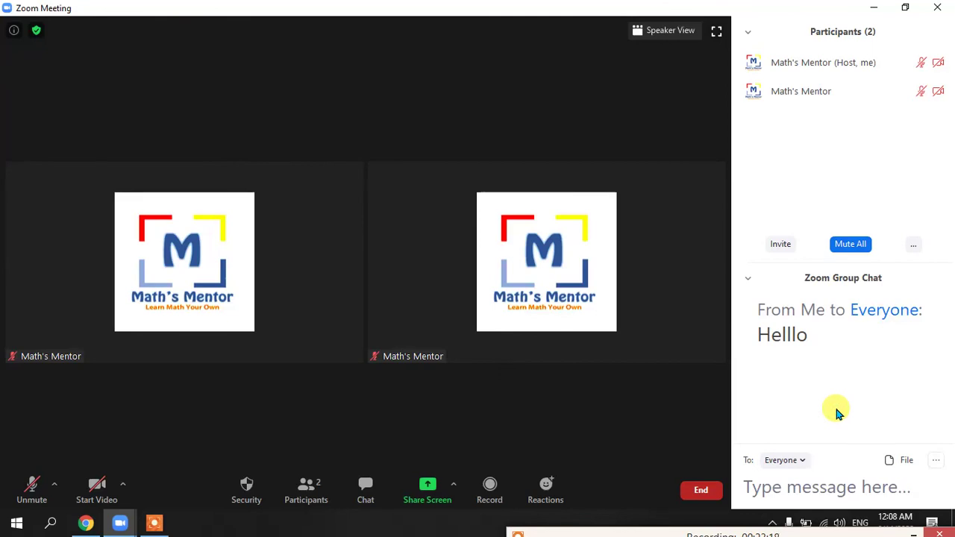
left_click(250, 487)
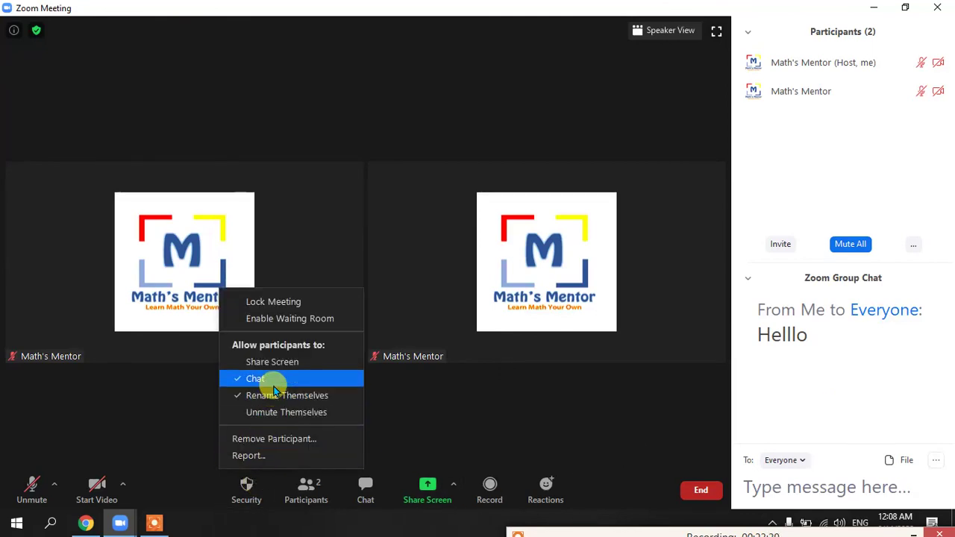
left_click(817, 420)
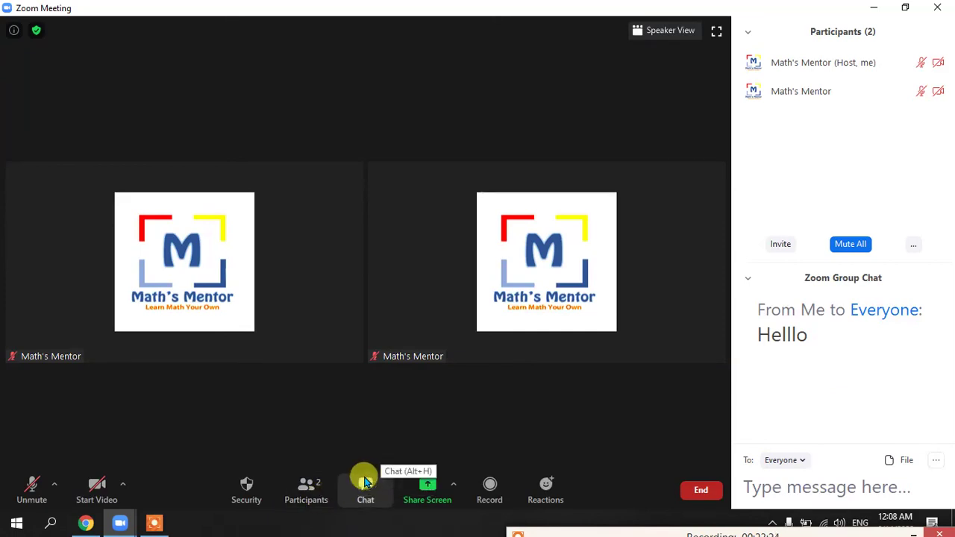
left_click(365, 485)
left_click(306, 495)
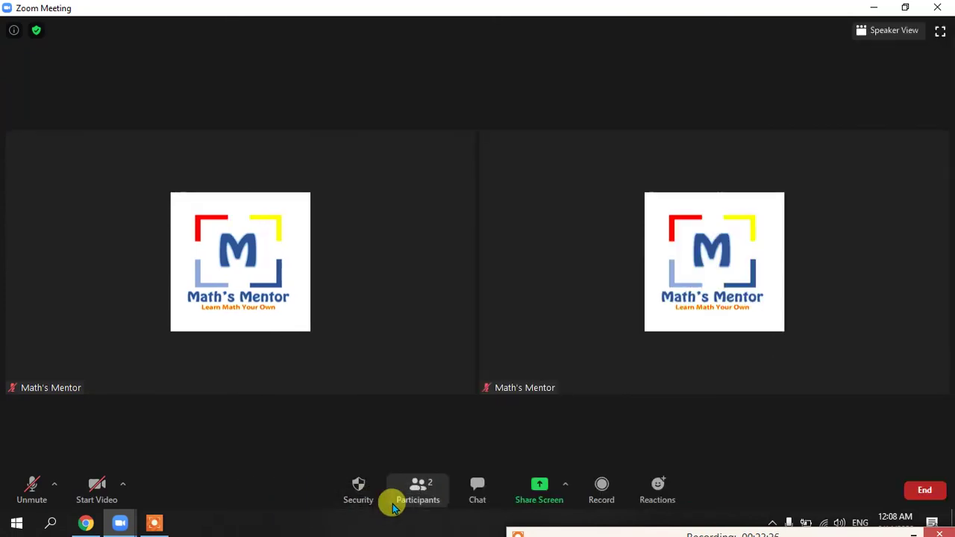
left_click(413, 493)
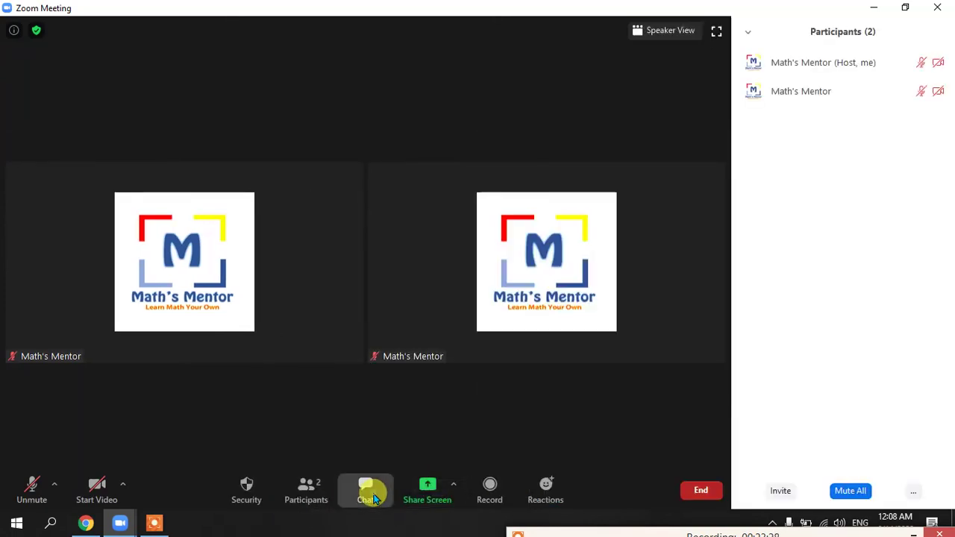
left_click(365, 491)
left_click(321, 494)
left_click(366, 489)
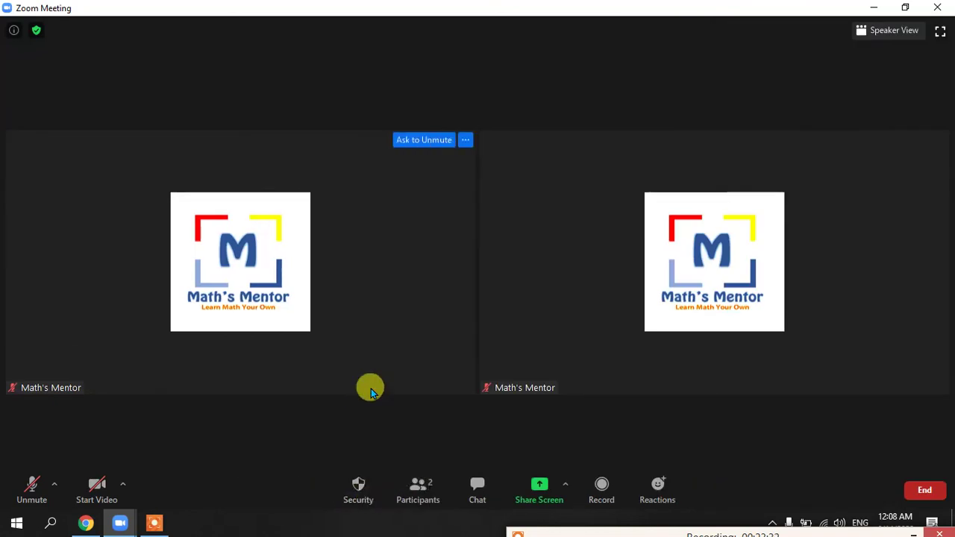
key("alt+u")
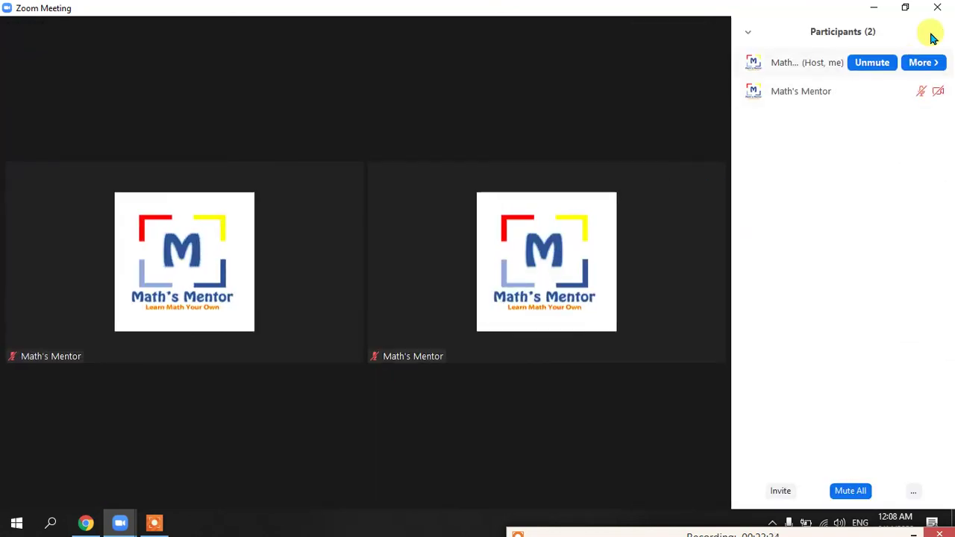
key("alt+q")
key("Escape")
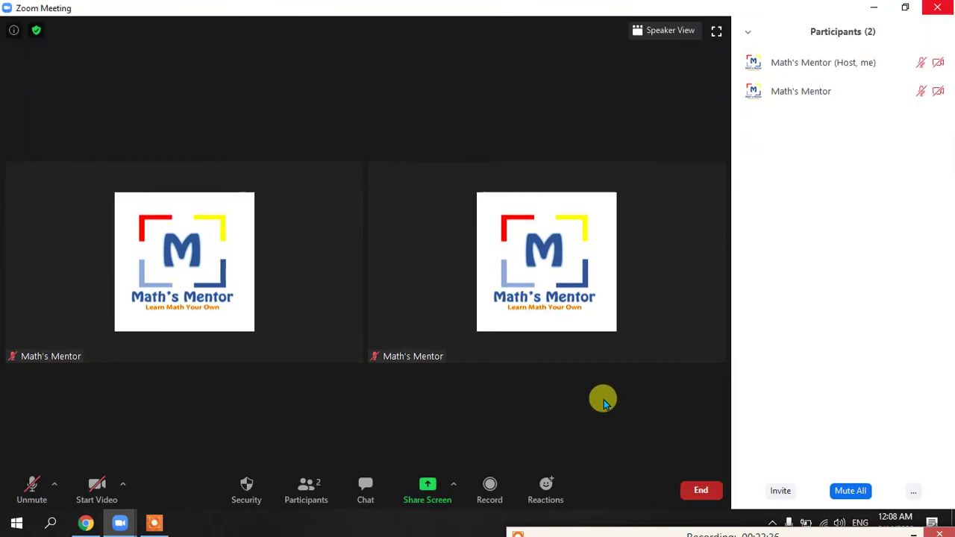
left_click(366, 488)
left_click(322, 499)
left_click(364, 493)
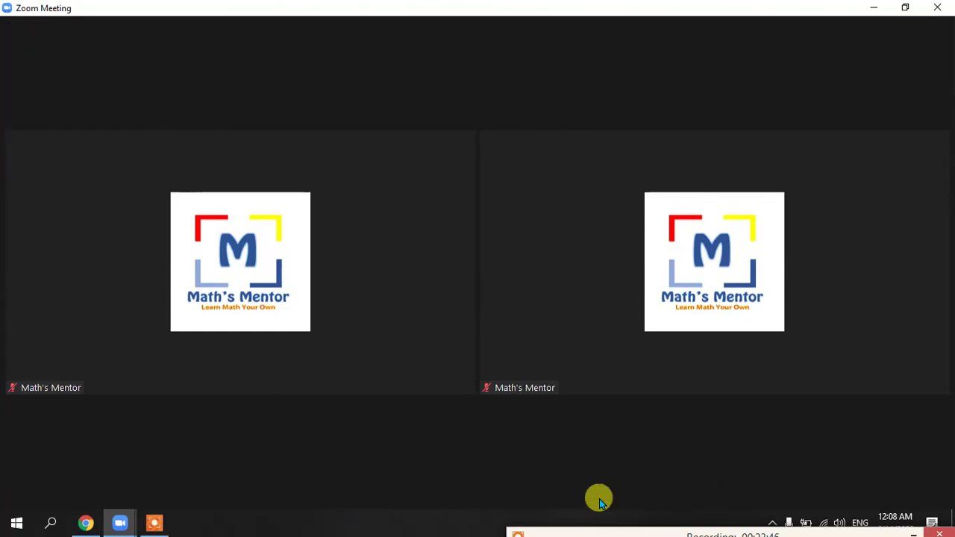
Start and pause the meeting recording, then send a Clap reaction
left_click(595, 491)
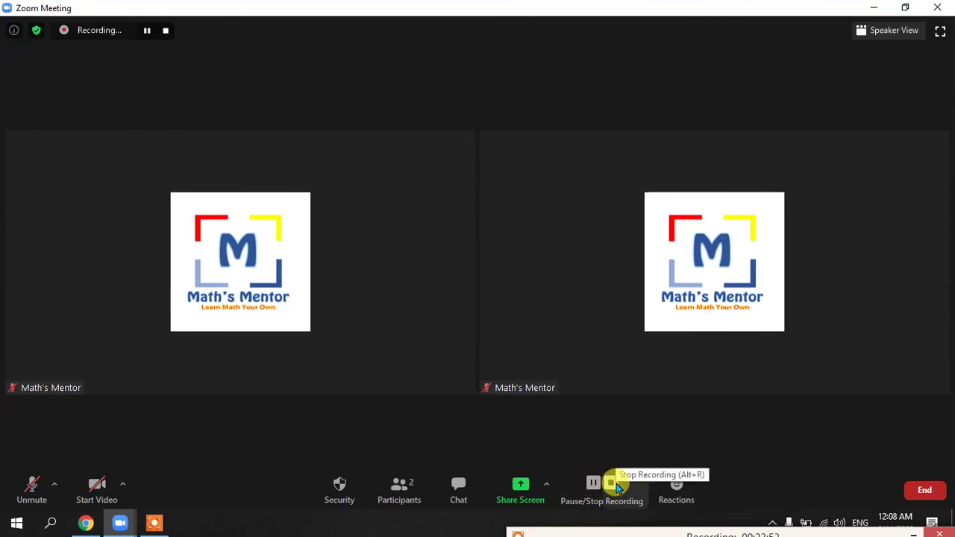
left_click(597, 485)
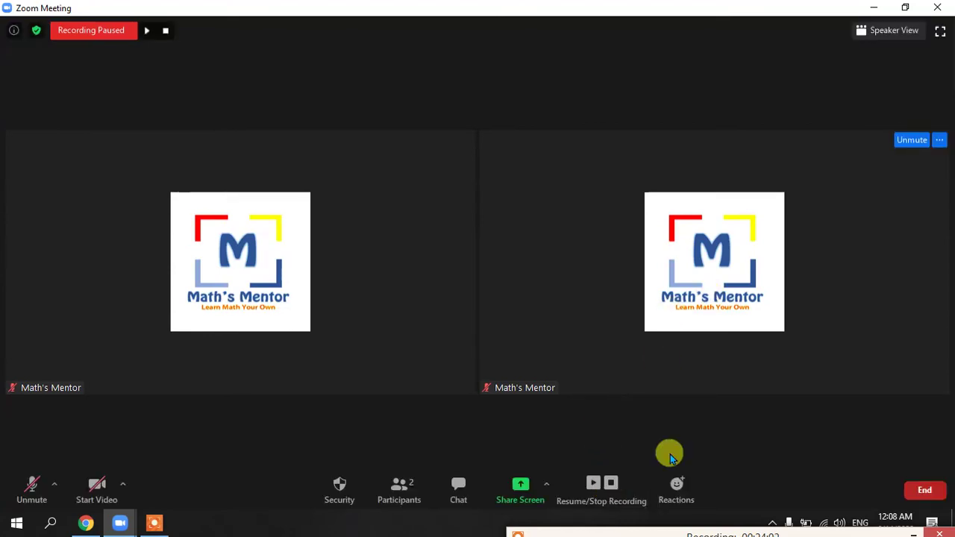
left_click(672, 494)
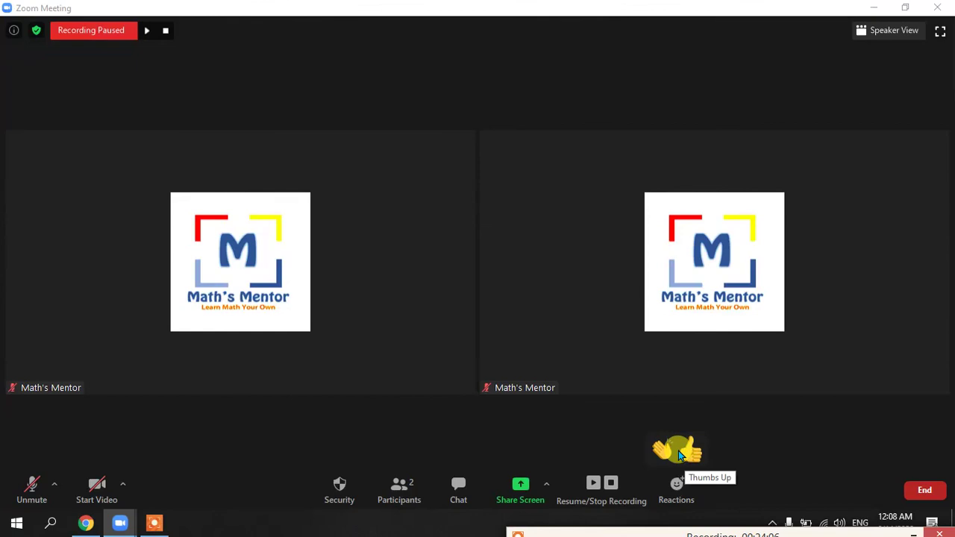
left_click(663, 450)
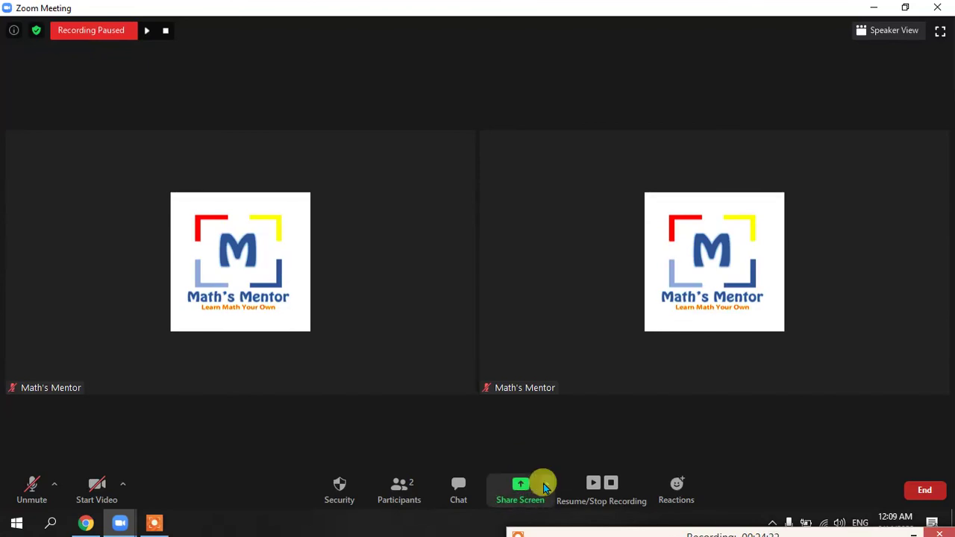
left_click(546, 484)
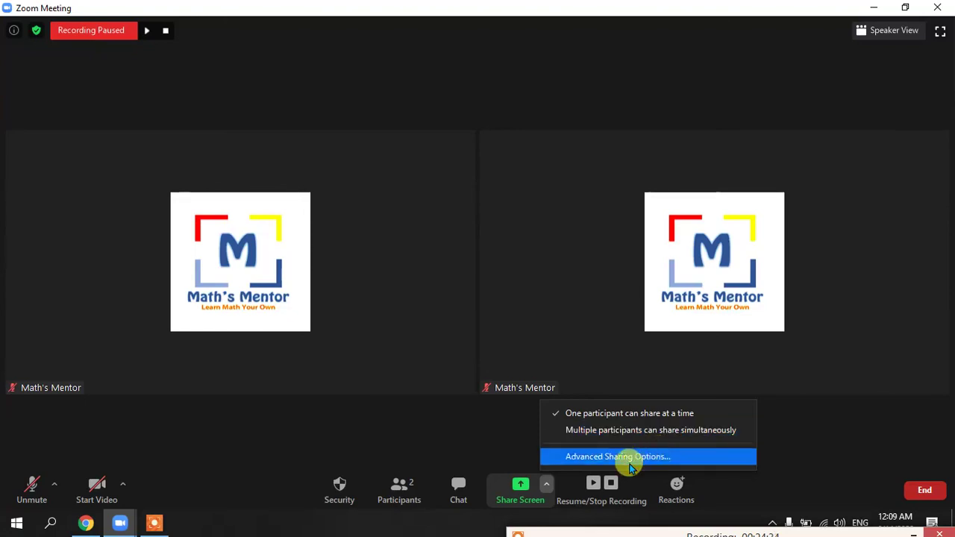
left_click(579, 454)
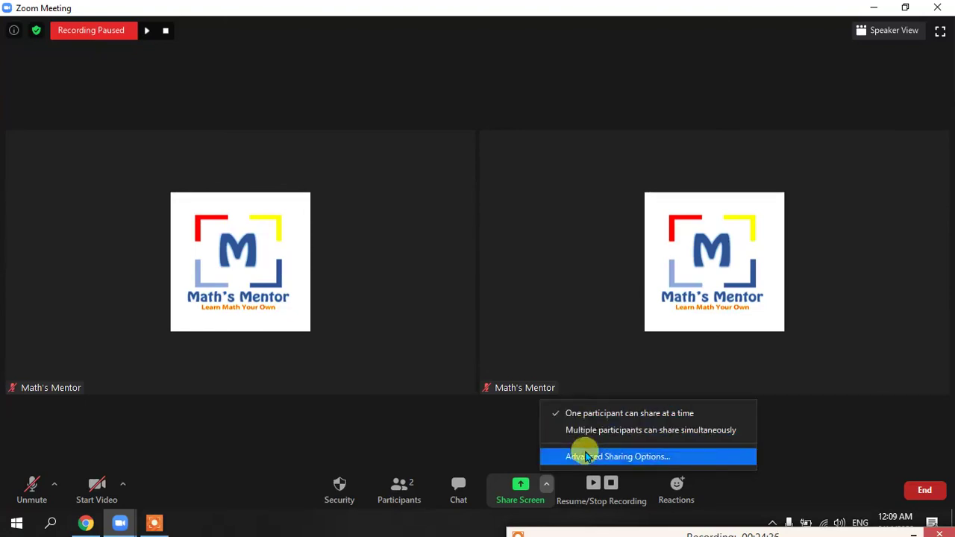
left_click(579, 455)
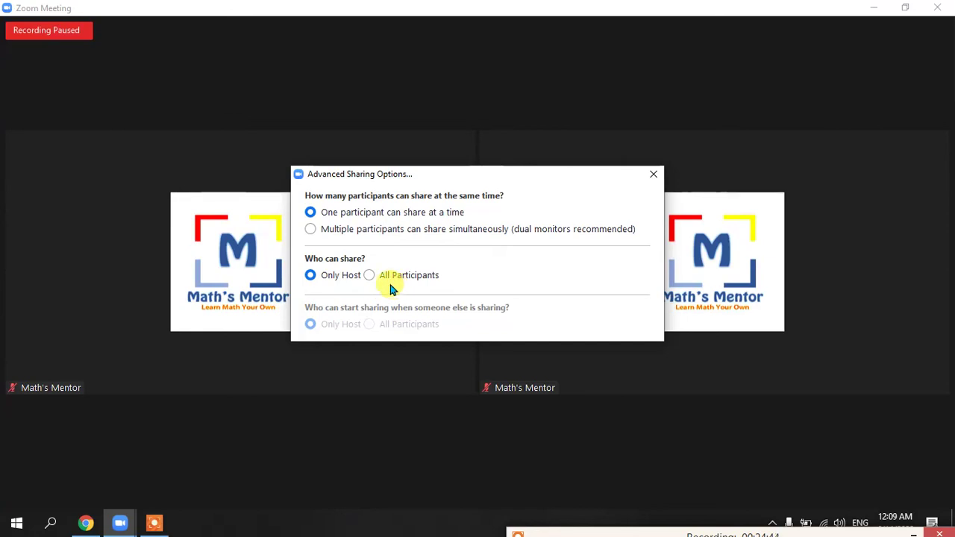
left_click(653, 176)
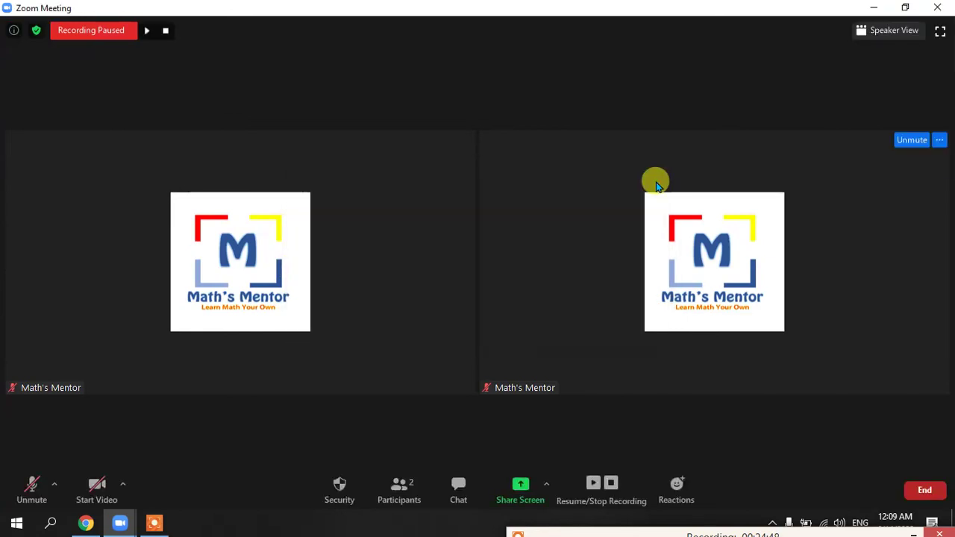
Share the entire screen after trying the browser window and Whiteboard options
left_click(524, 484)
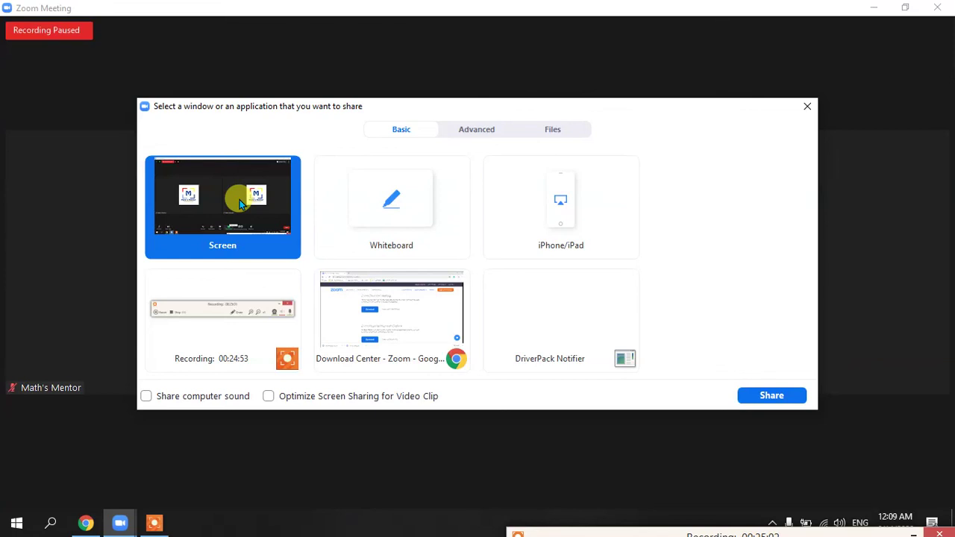
left_click(403, 322)
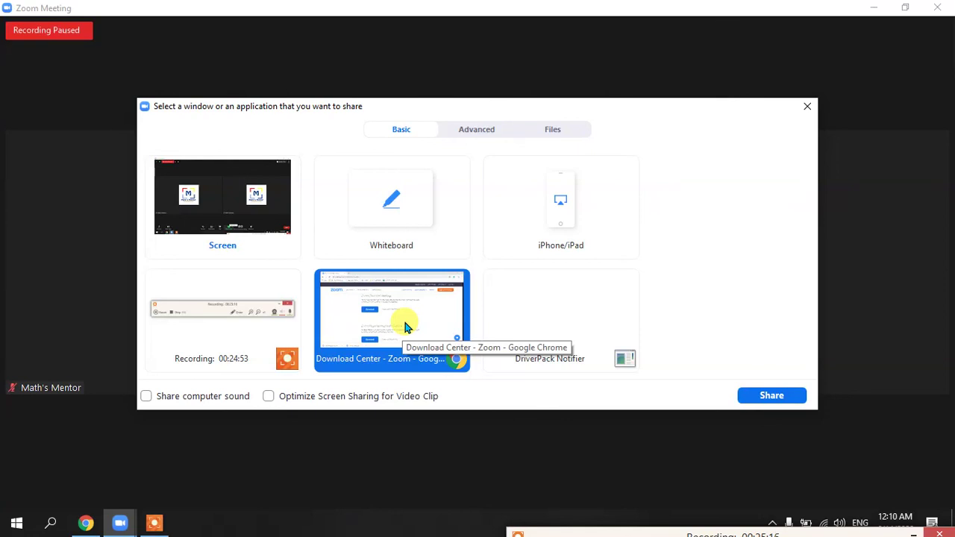
key("Up")
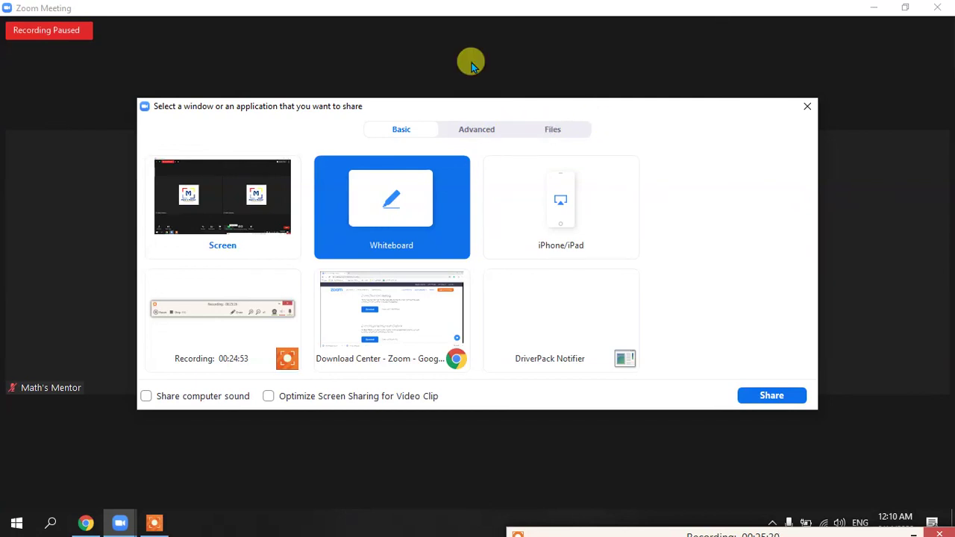
left_click(272, 206)
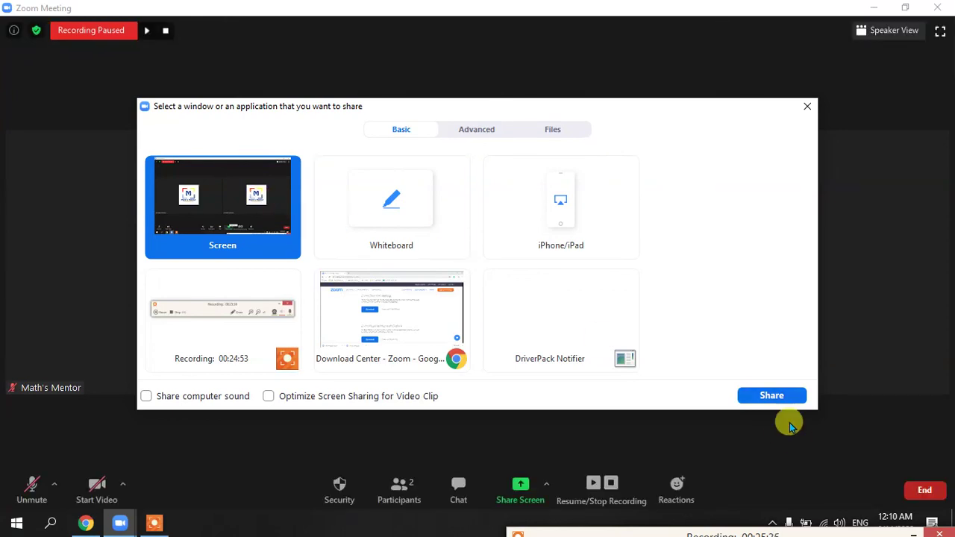
left_click(772, 396)
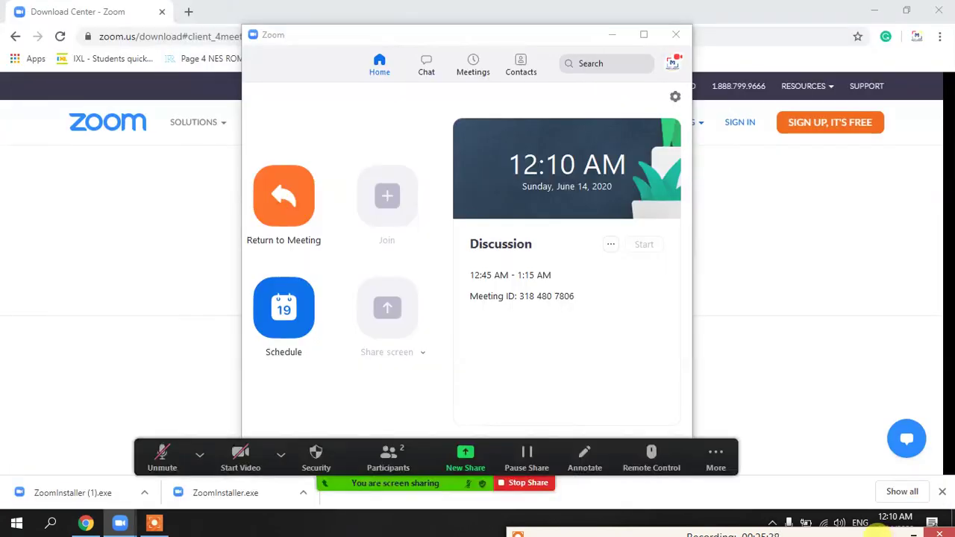
Move the Zoom home window slightly, then drag the floating sharing controls up and back down
left_click_drag(503, 38, 528, 43)
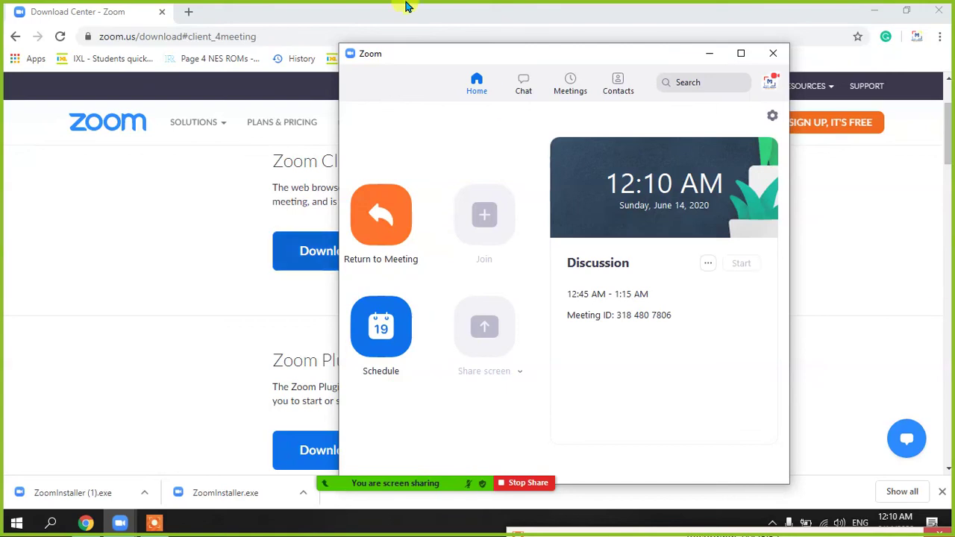
mouse_move(424, 485)
left_click_drag(424, 487, 357, 259)
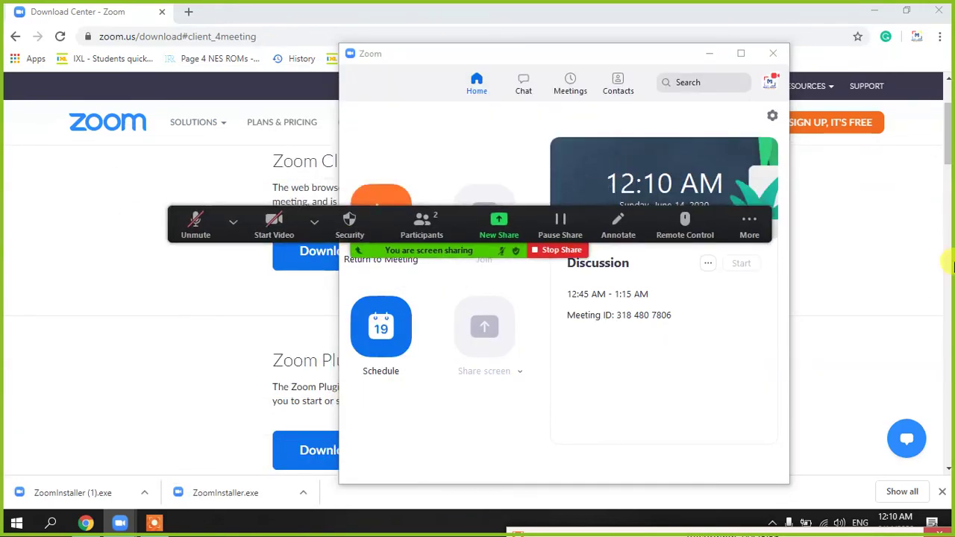
mouse_move(454, 251)
left_click_drag(454, 251, 310, 429)
Open the audio, More and camera menus on the sharing bar, then close them
left_click(225, 390)
left_click(742, 392)
left_click(306, 390)
left_click(448, 394)
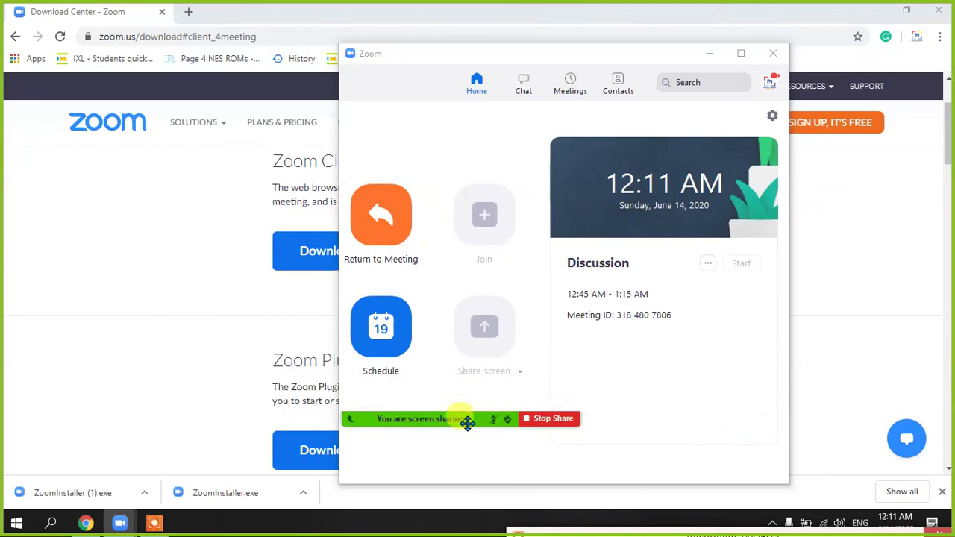
Annotate the shared screen with a circle around Return to Meeting and the text 'Type'
mouse_move(468, 420)
left_click(616, 403)
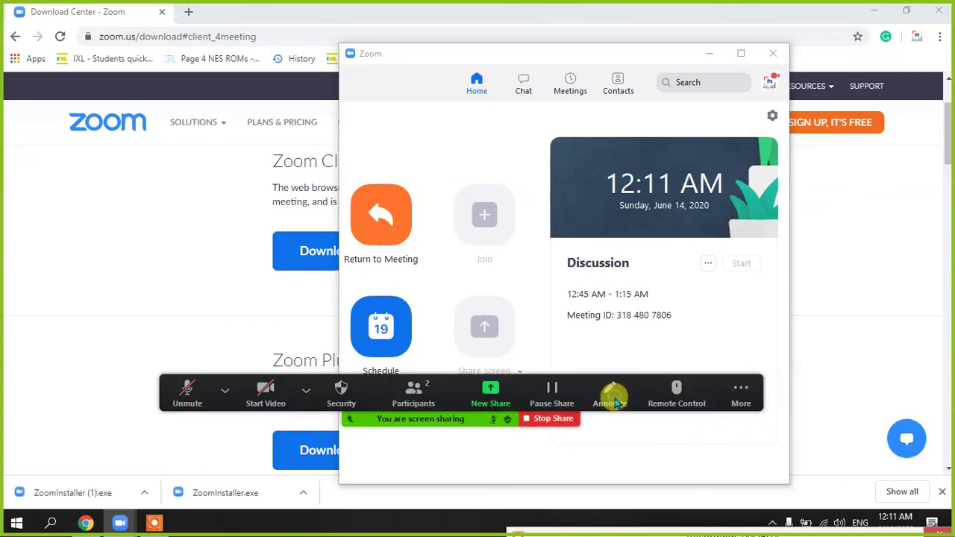
mouse_move(377, 183)
left_mouse_down()
mouse_move(343, 185)
mouse_move(462, 153)
mouse_move(354, 187)
mouse_move(385, 192)
left_mouse_up()
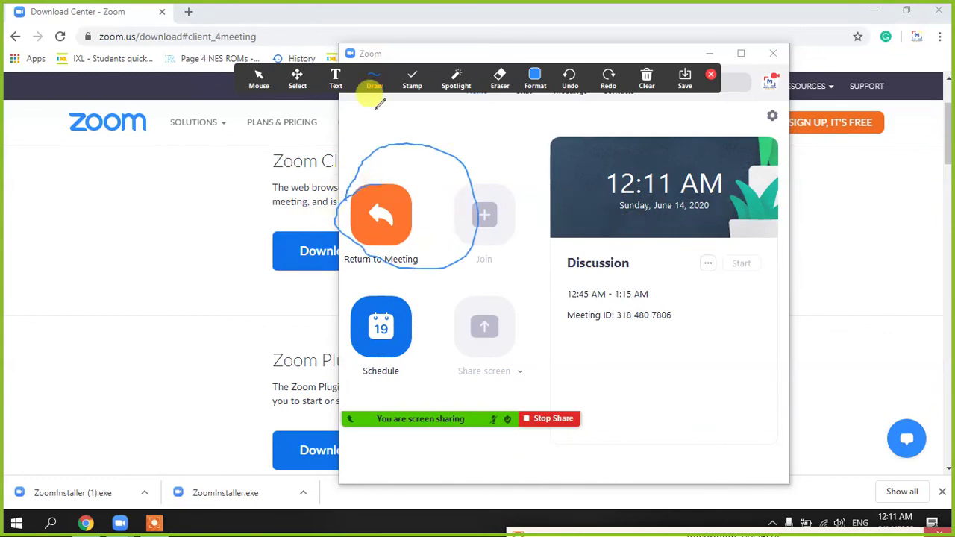
left_click(336, 77)
left_click(258, 206)
type("Type")
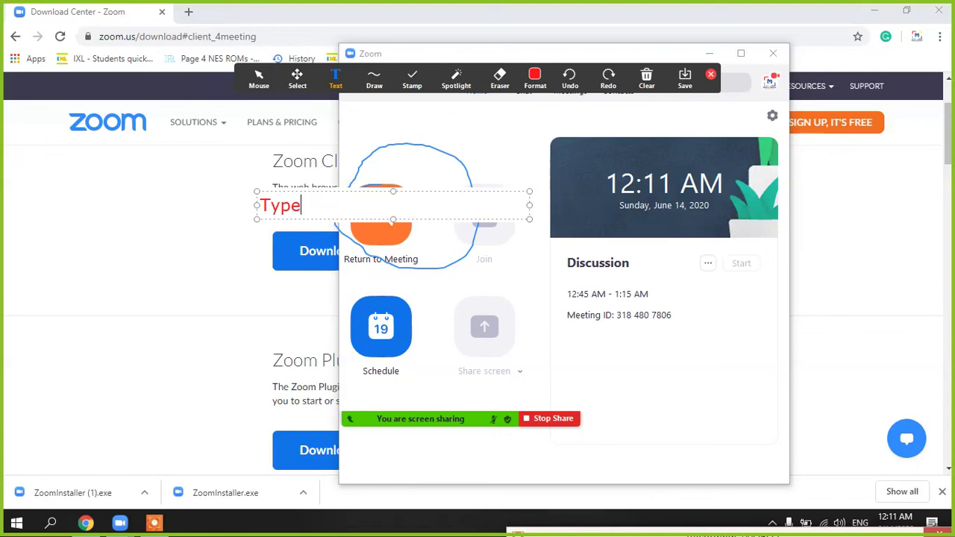
Clear all drawings from the shared screen and close the annotation toolbar
mouse_move(587, 412)
left_click(647, 79)
left_click(658, 108)
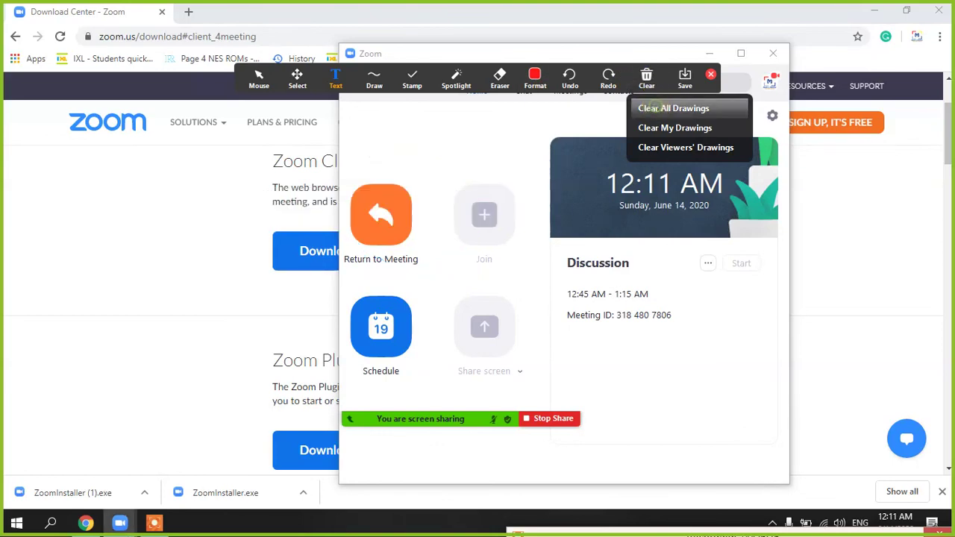
left_click(710, 74)
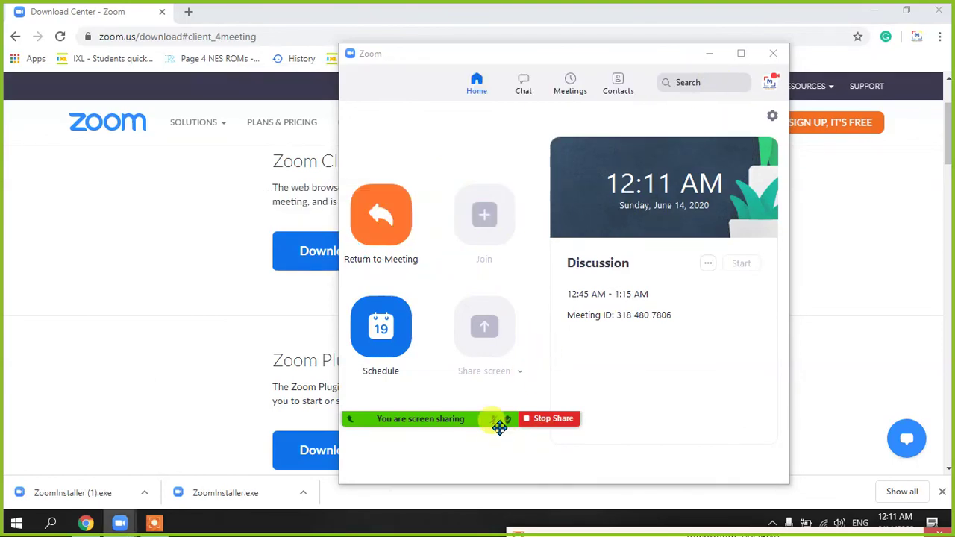
mouse_move(498, 425)
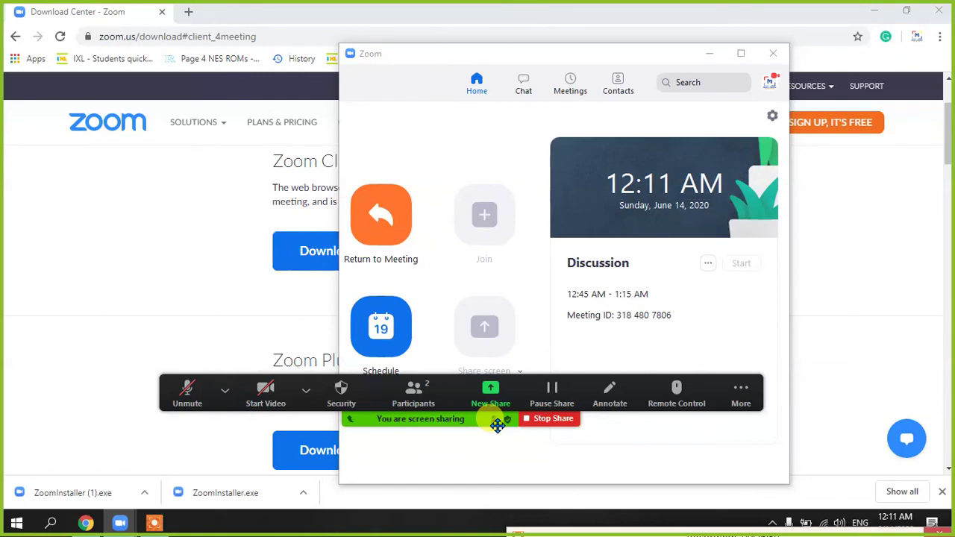
left_click(741, 393)
left_click(742, 393)
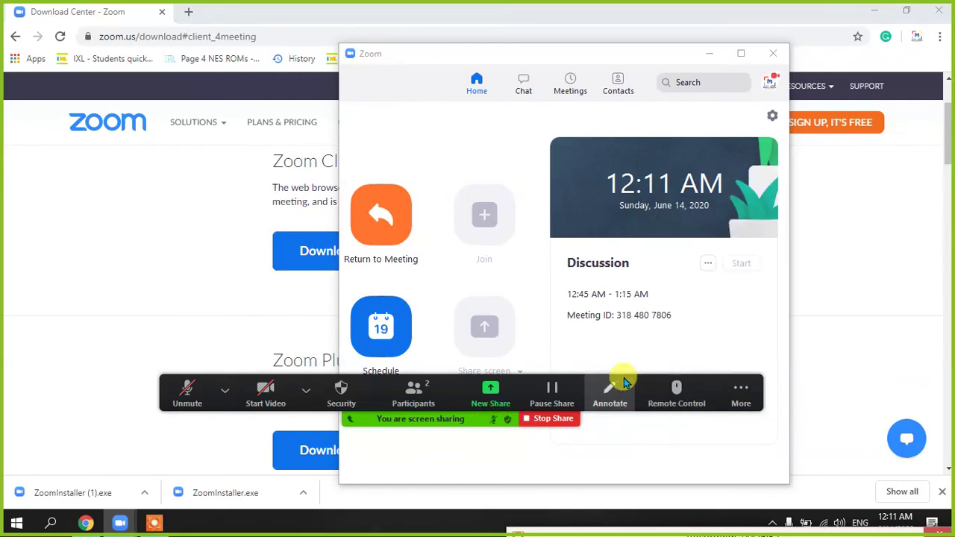
left_click(742, 387)
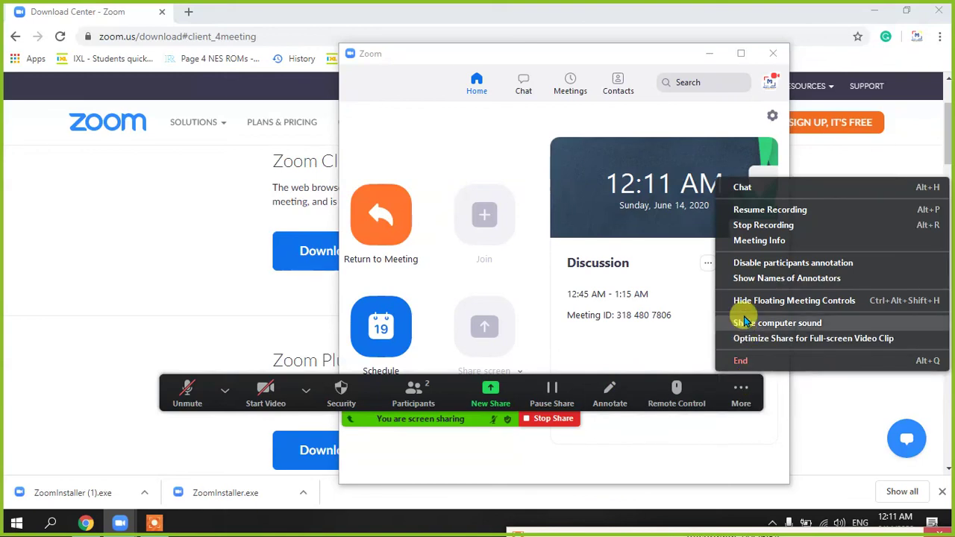
left_click(748, 269)
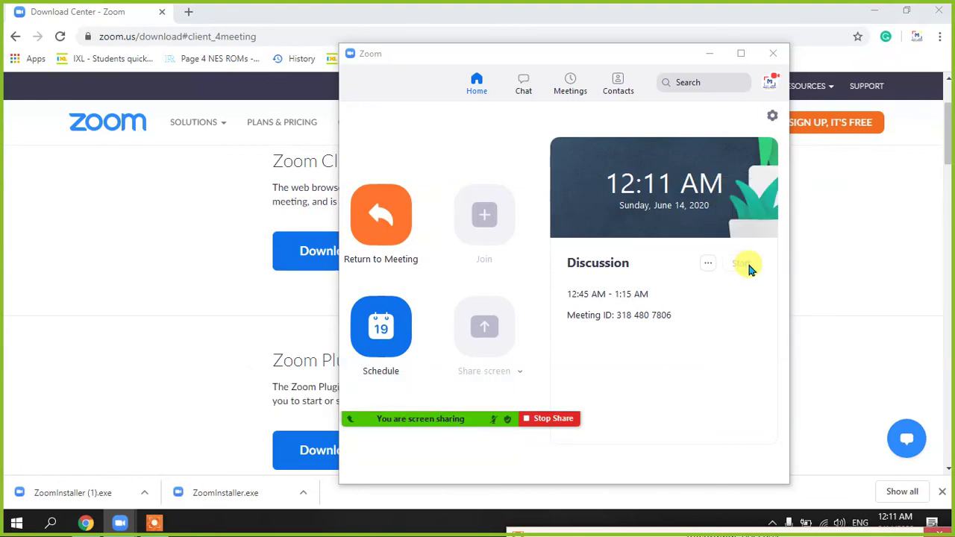
left_click(735, 391)
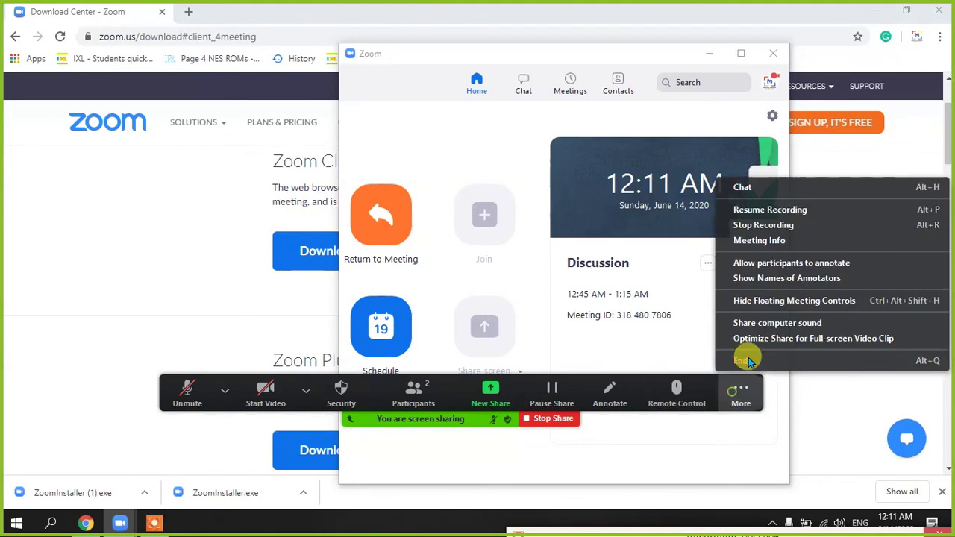
left_click(745, 263)
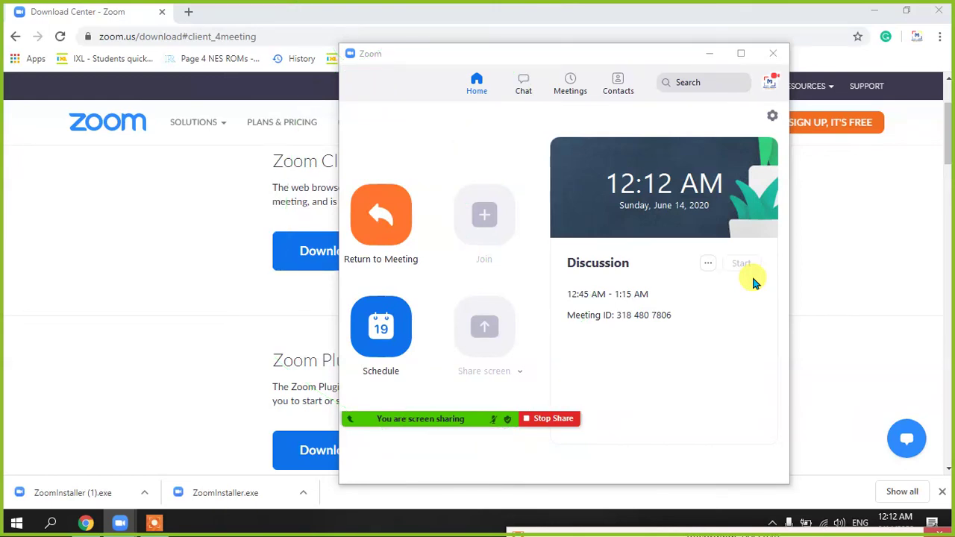
Disable participants' annotation from the sharing bar's More menu
mouse_move(508, 422)
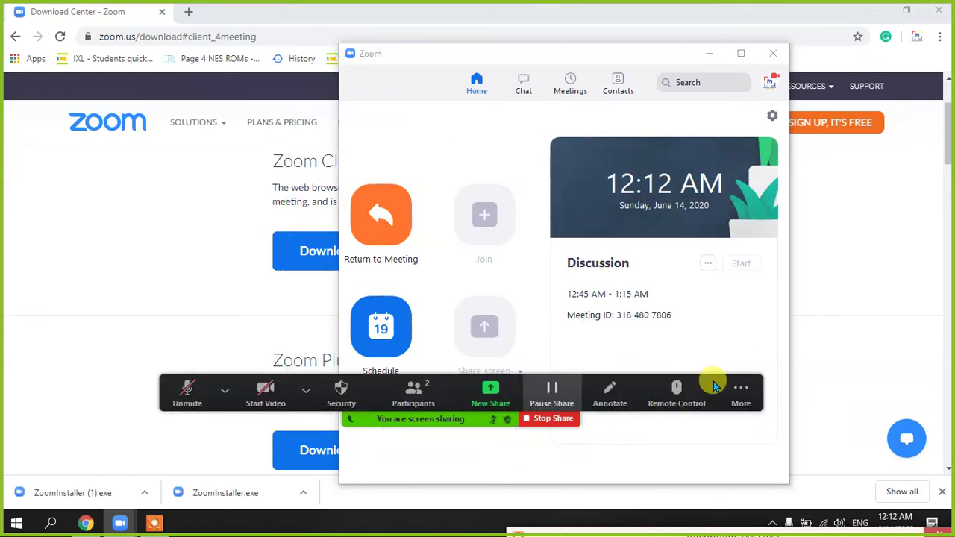
left_click(742, 390)
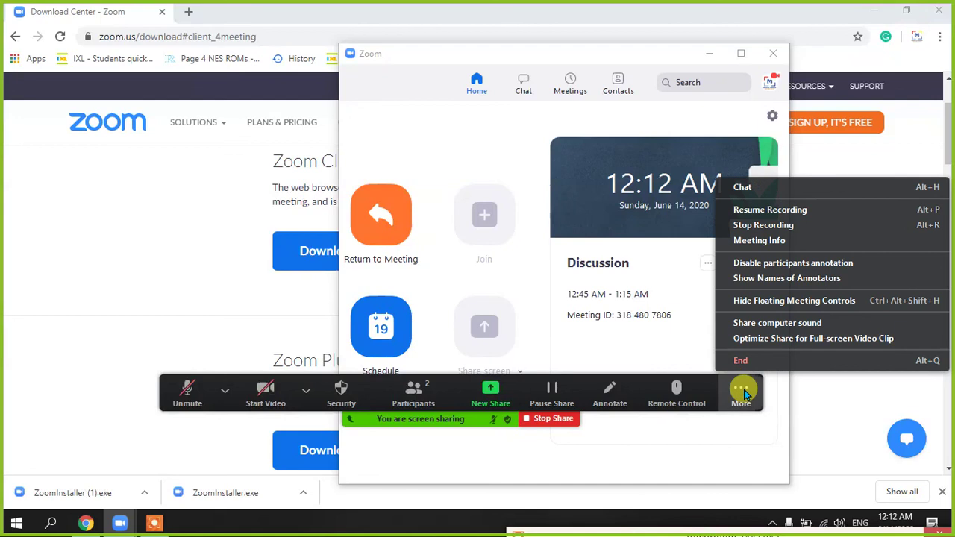
left_click(761, 263)
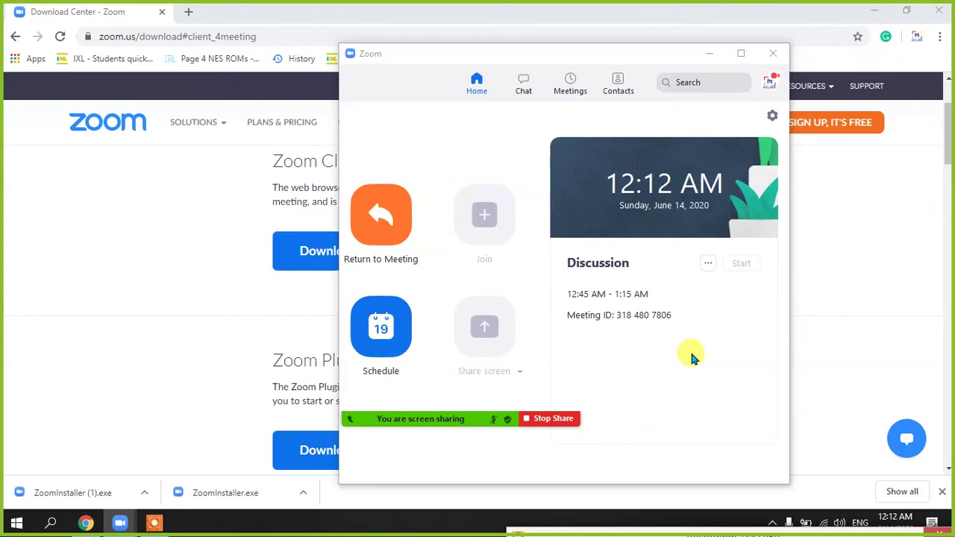
Open the Remote Control dropdown offering mouse and keyboard control to Math's Mentor
mouse_move(543, 418)
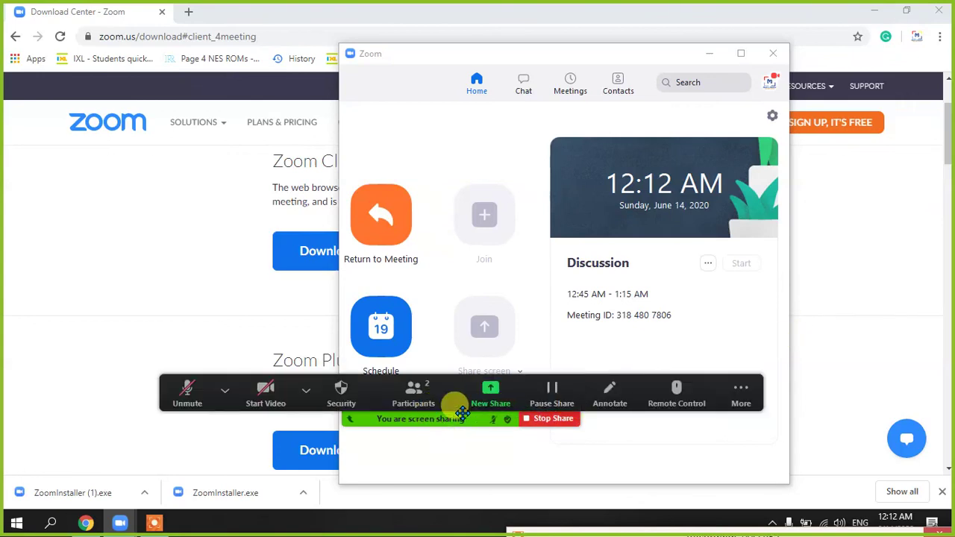
left_click(741, 401)
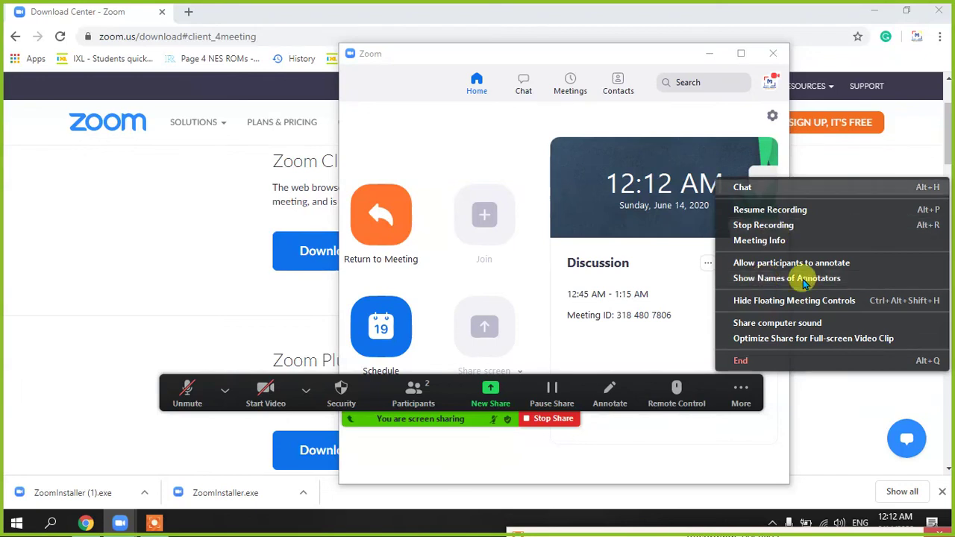
left_click(687, 391)
left_click(683, 394)
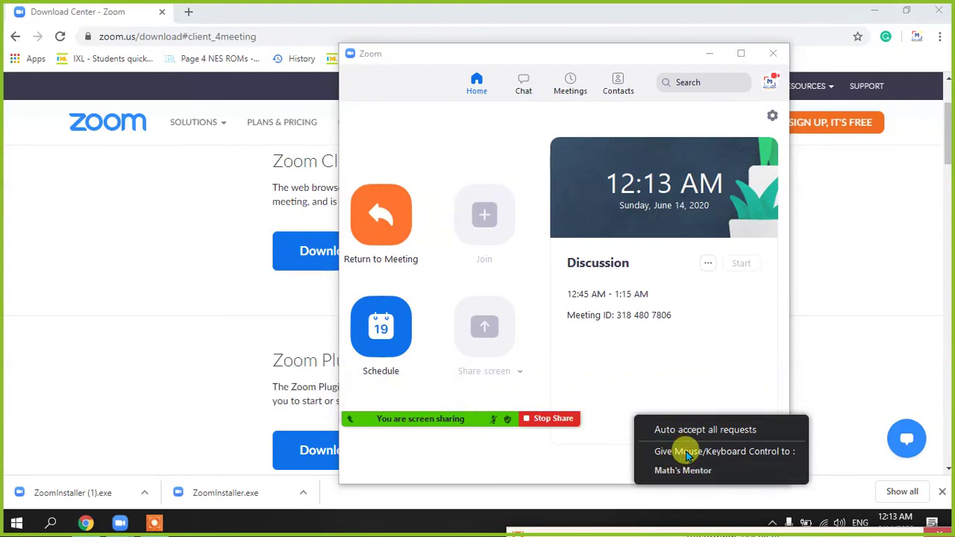
Close the Remote Control dropdown without granting control and nudge the floating toolbar slightly lower
mouse_move(480, 417)
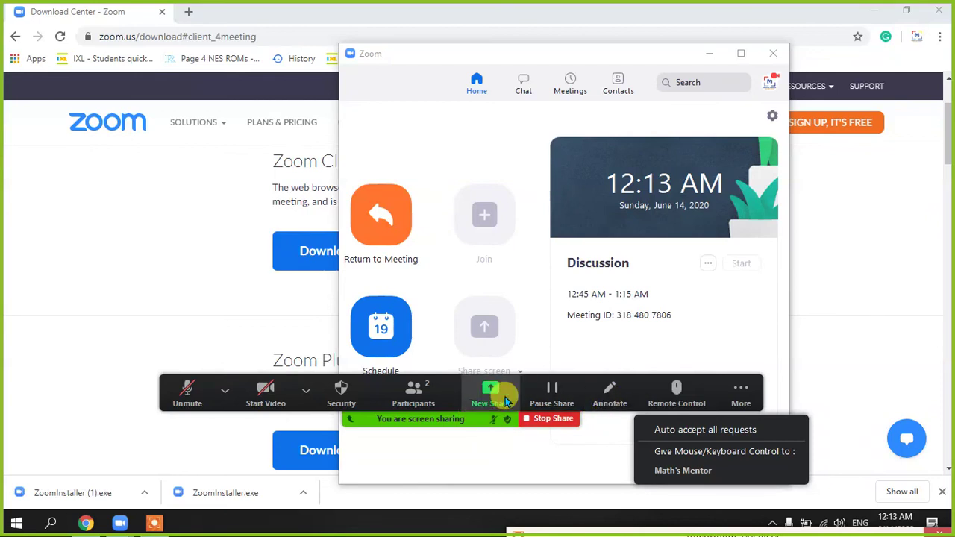
left_click(455, 413)
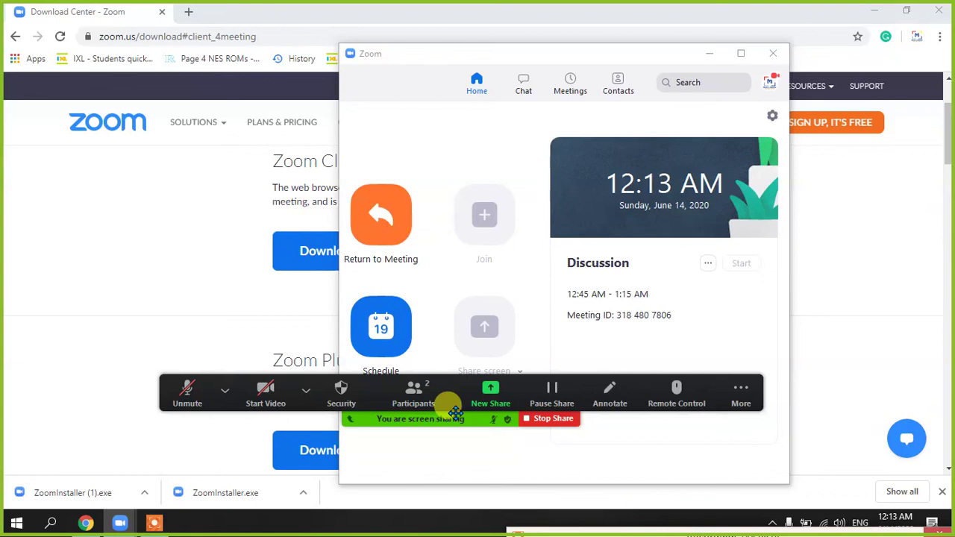
left_click_drag(455, 413, 464, 452)
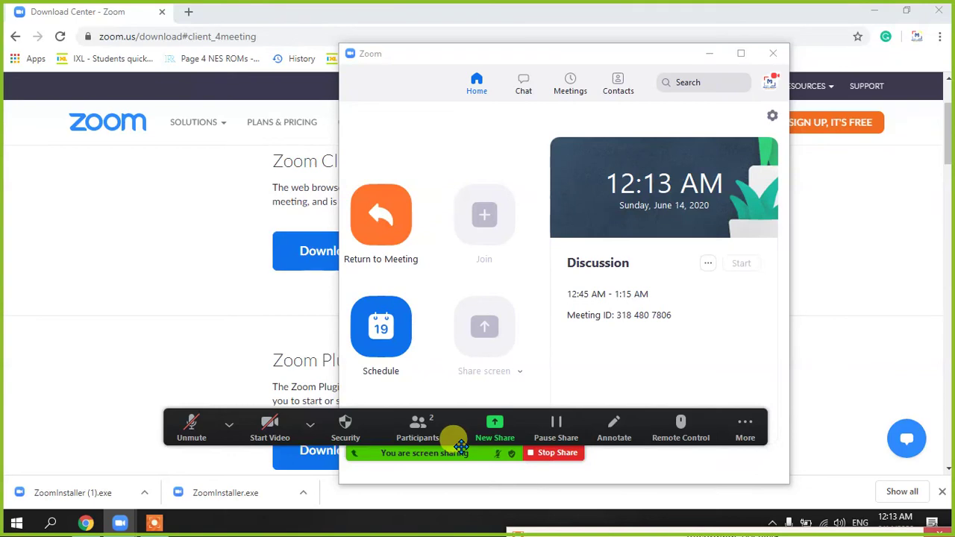
left_click(346, 423)
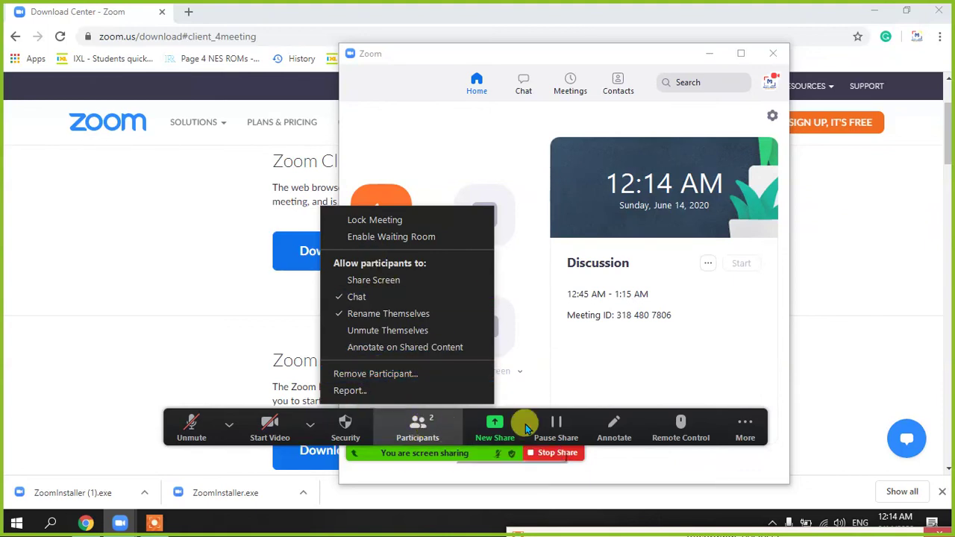
left_click(613, 430)
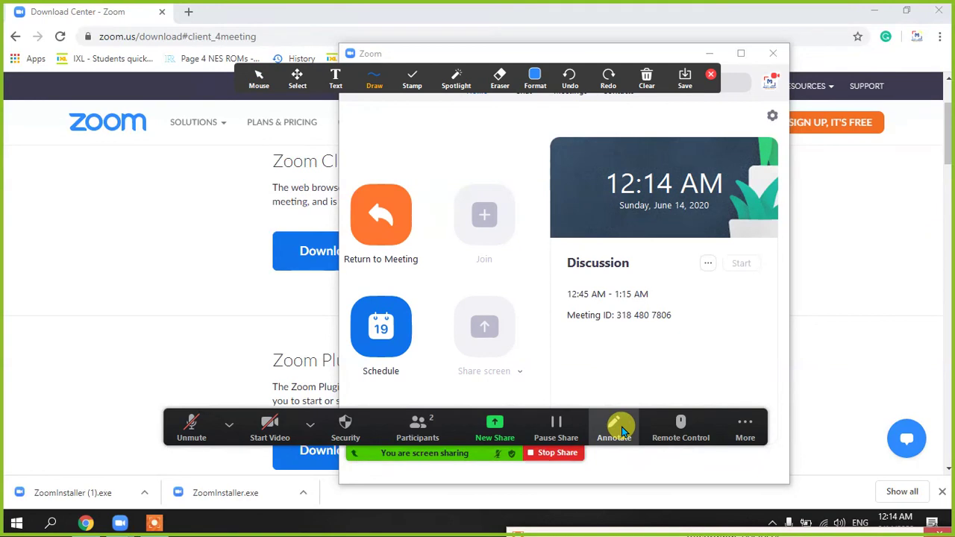
left_click(374, 79)
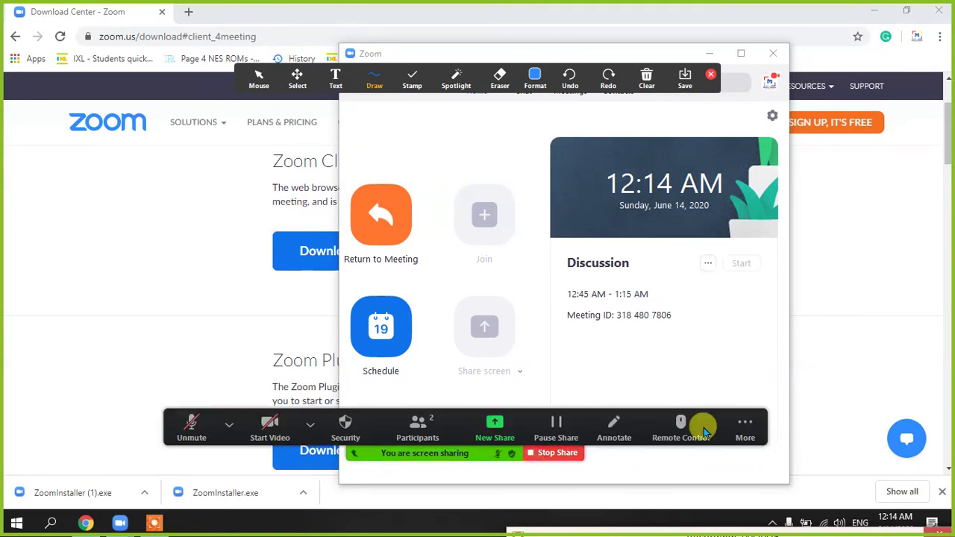
left_click(741, 428)
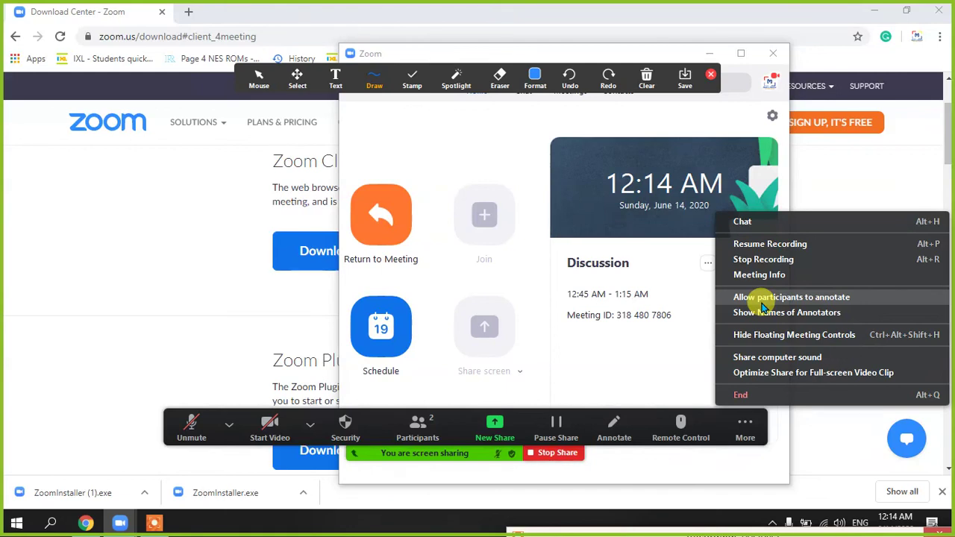
left_click(554, 166)
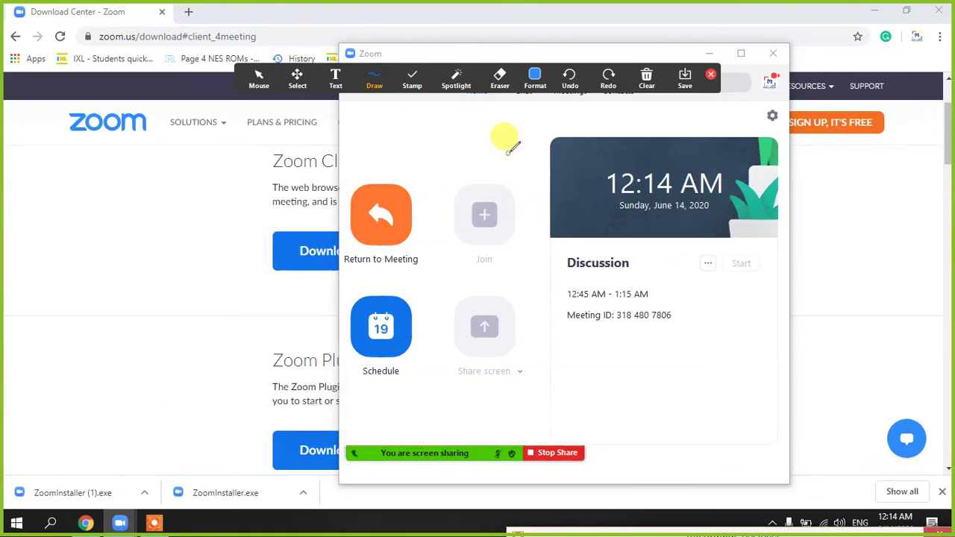
left_click(711, 74)
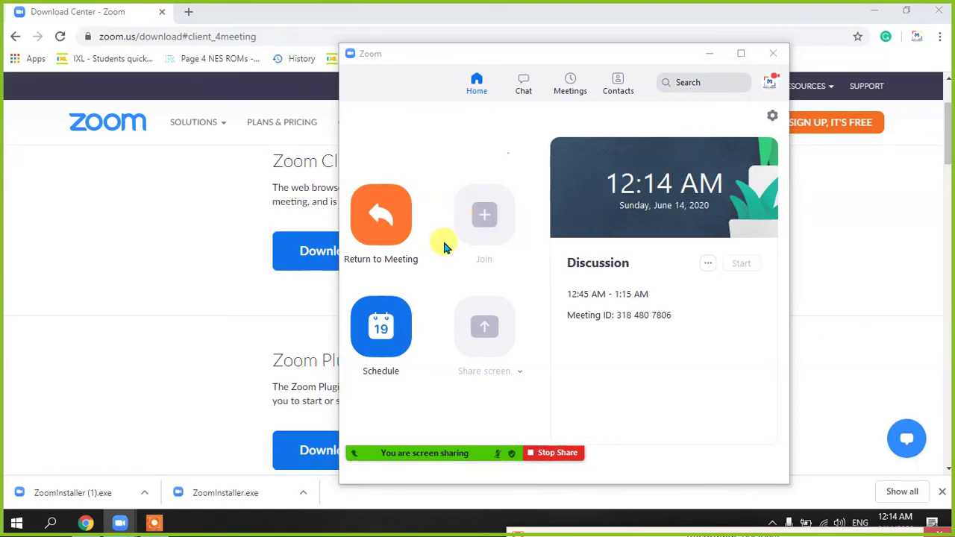
mouse_move(157, 526)
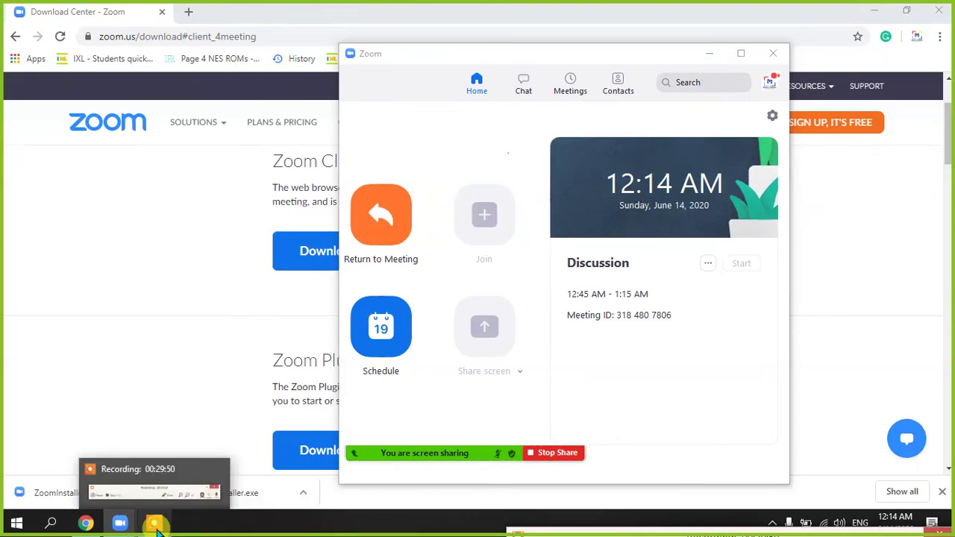
Restore the screen recorder, stop the screen share, and choose End Meeting for All
left_click(156, 522)
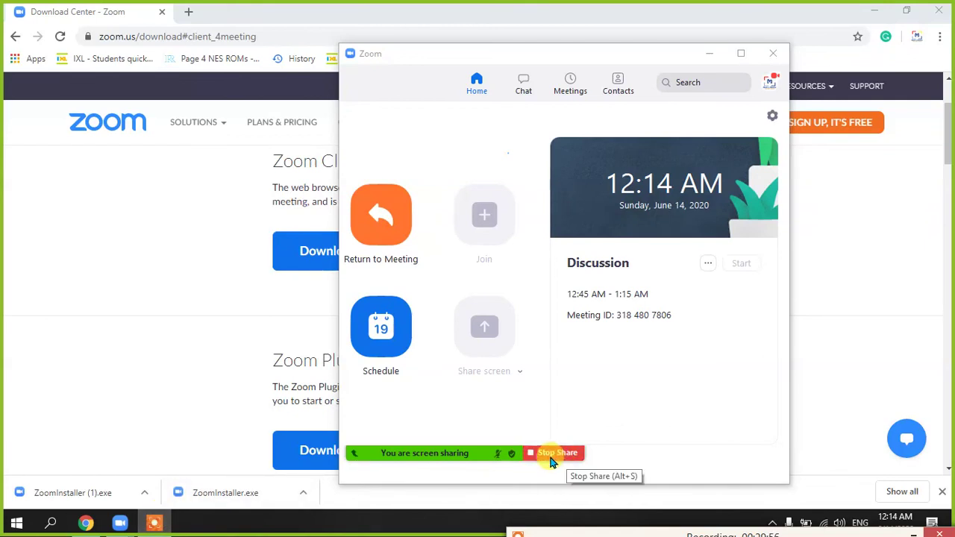
mouse_move(559, 459)
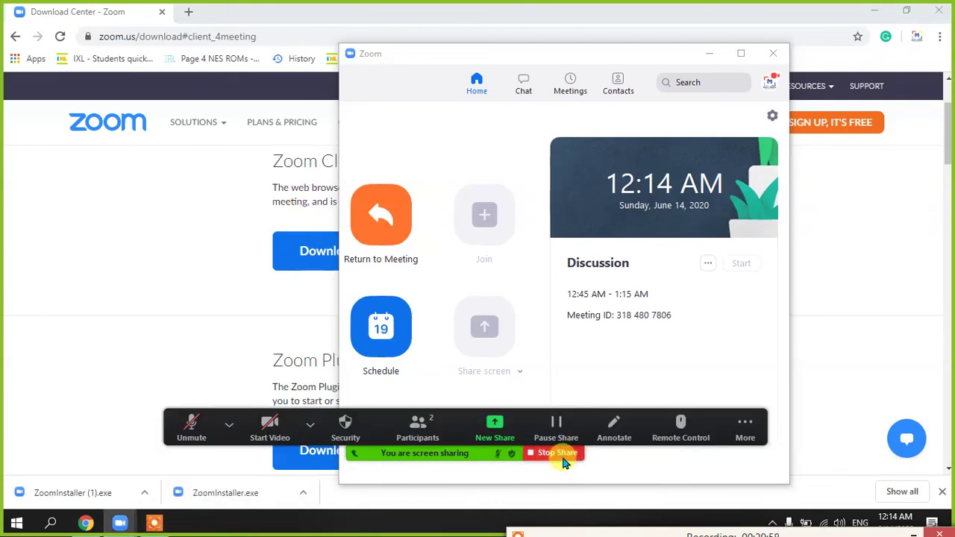
left_click(558, 453)
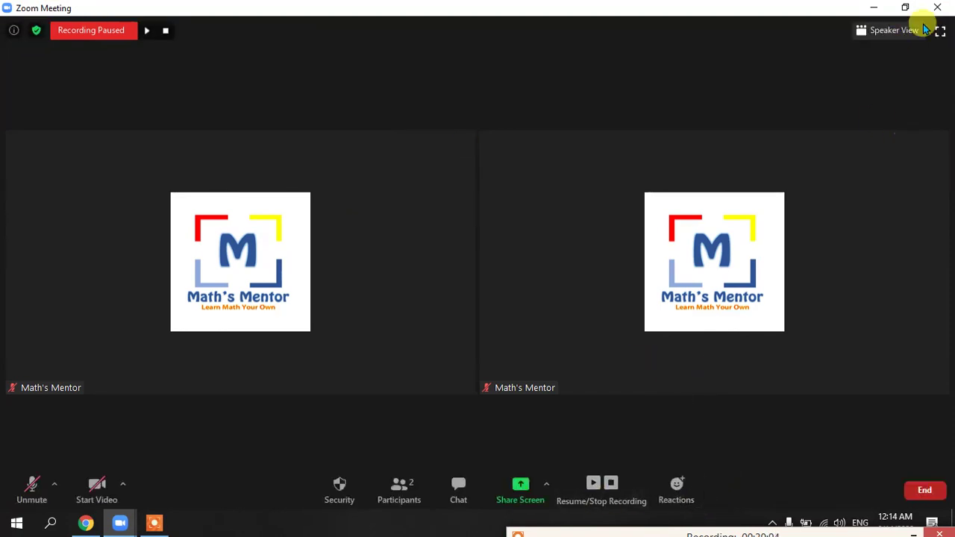
left_click(926, 489)
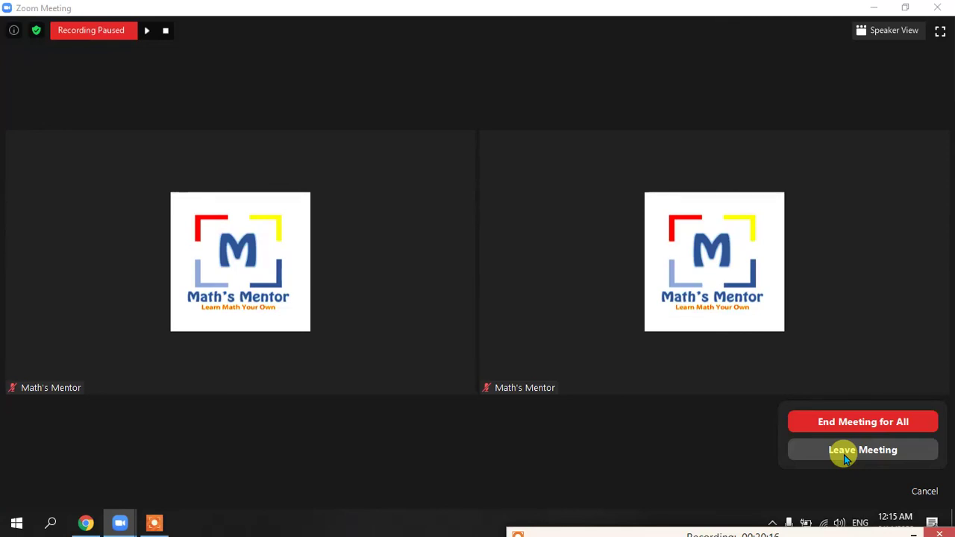
left_click(846, 422)
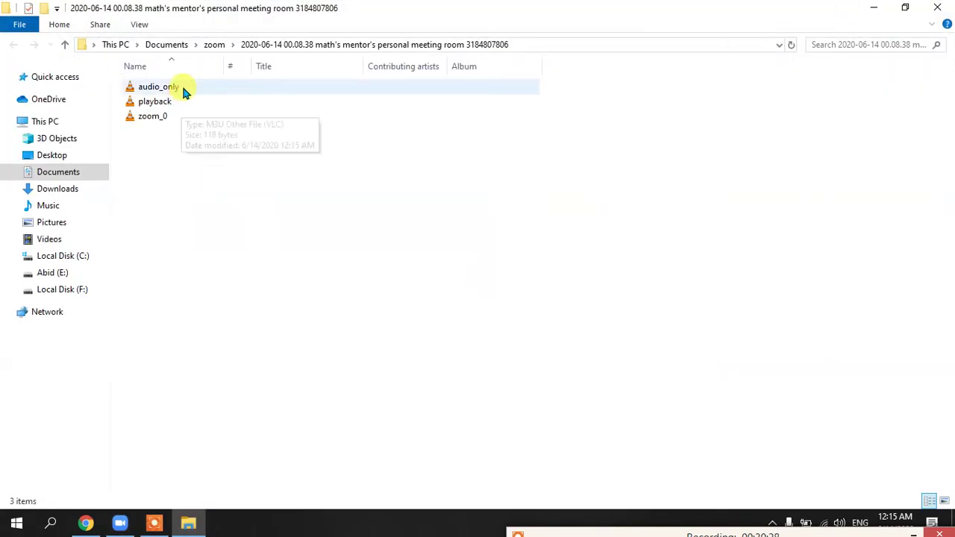
Minimize the File Explorer window showing the audio_only, playback and zoom_0 recording files
left_click(874, 8)
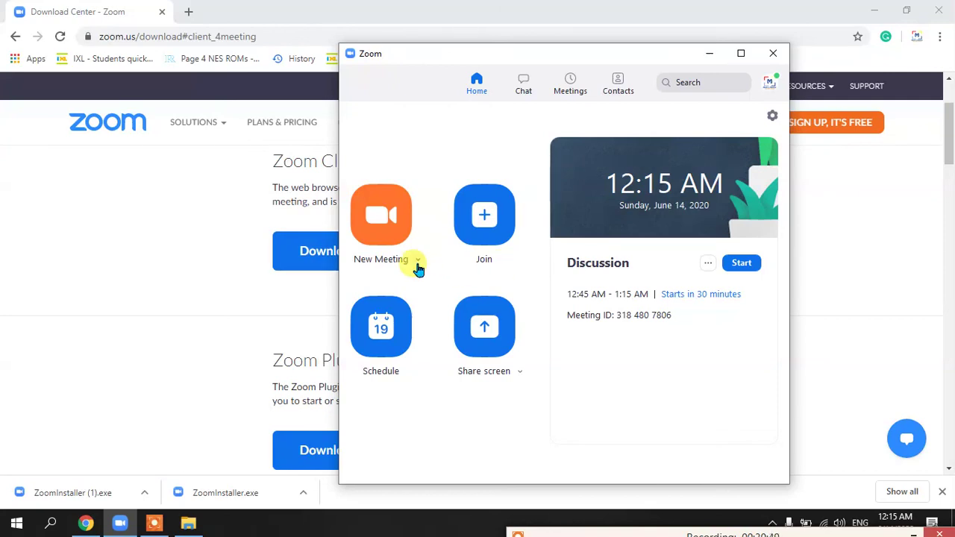
In the New Meeting dropdown, leave Start with video unchecked and Use My Personal Meeting ID checked
left_click(418, 261)
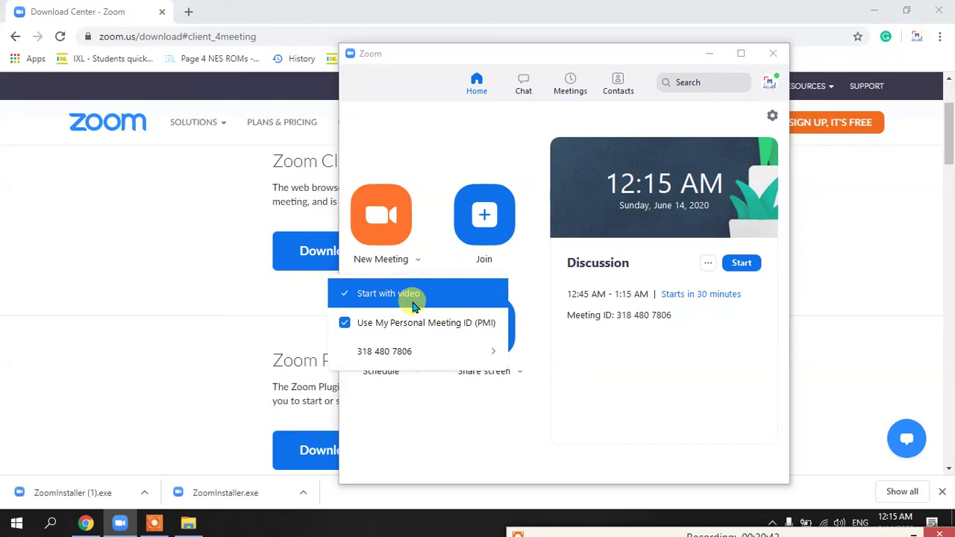
left_click(346, 294)
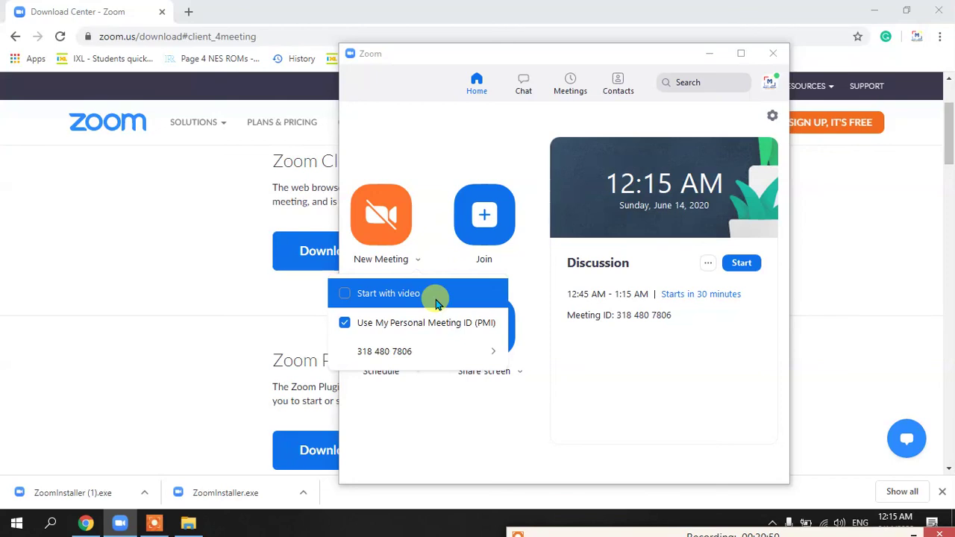
left_click(346, 328)
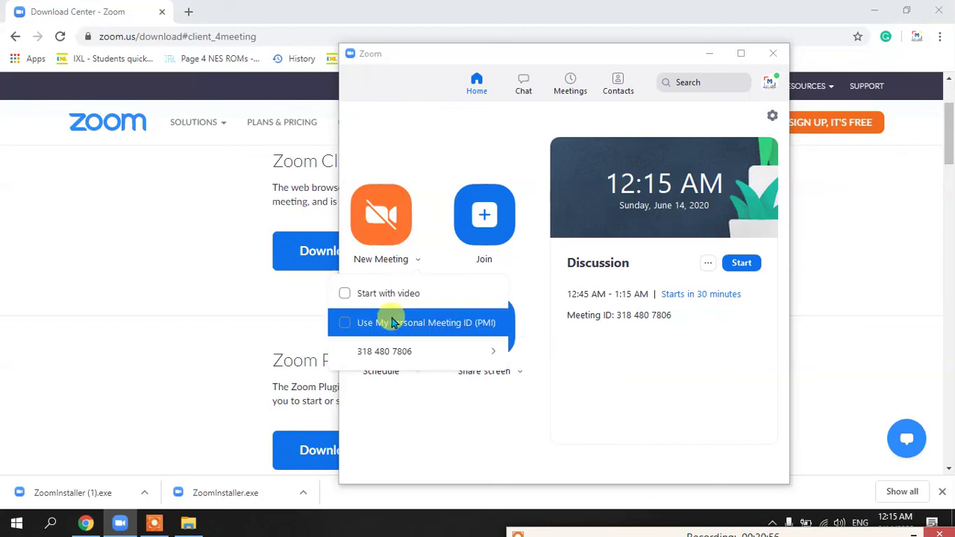
mouse_move(385, 353)
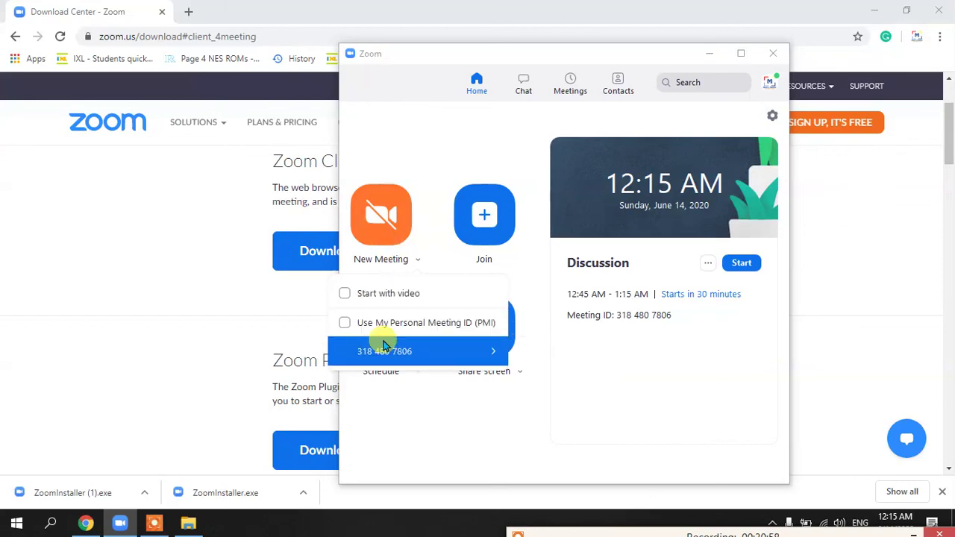
left_click(345, 324)
left_click(344, 293)
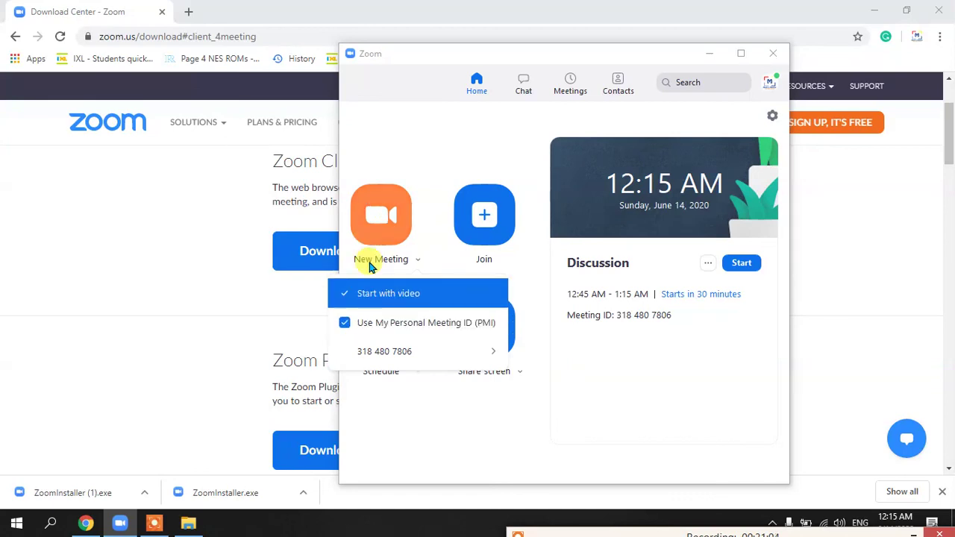
left_click(343, 292)
mouse_move(390, 352)
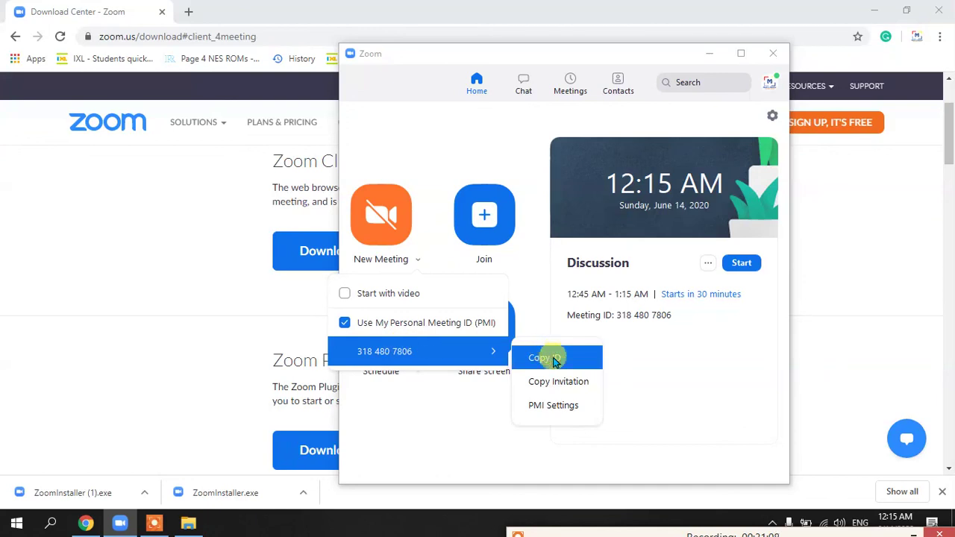
left_click(584, 382)
left_click(432, 191)
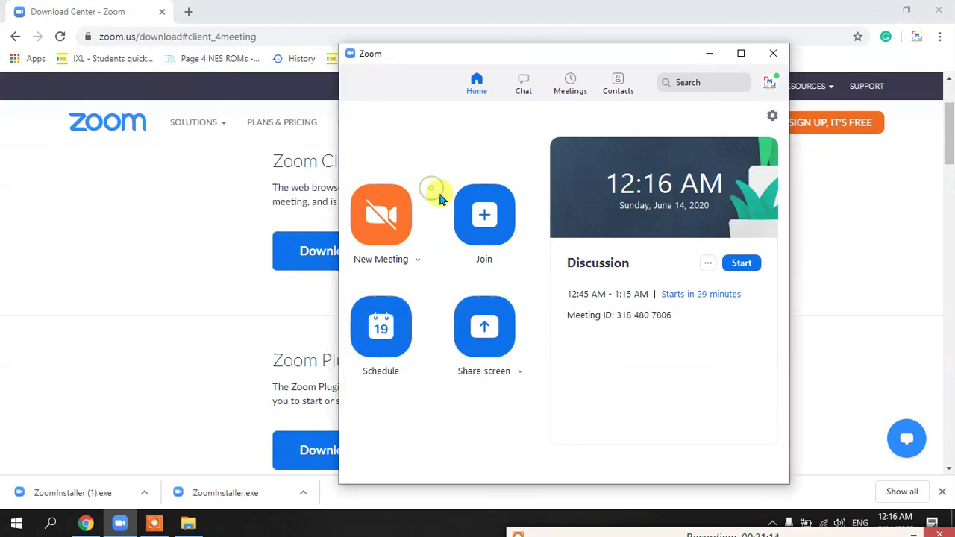